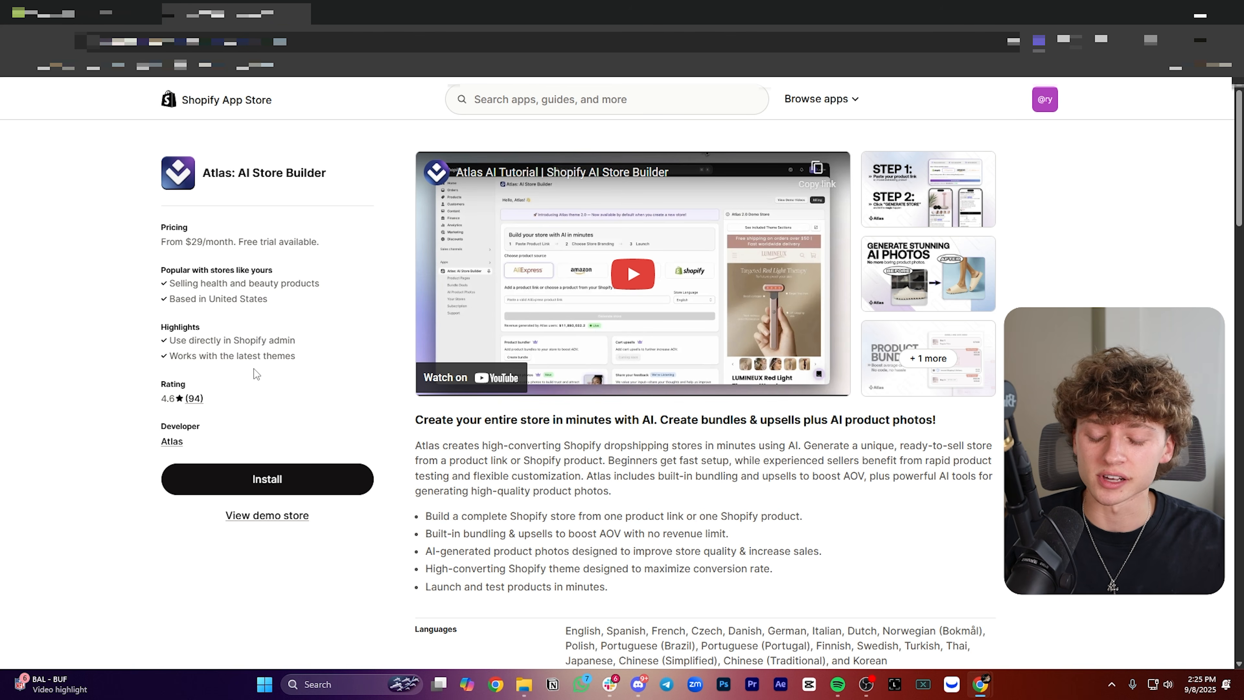
# Step: Install the Atlas: AI Store Builder app on the Shopify store and approve its data access
pyautogui.moveTo(360, 175); pyautogui.dragTo(194, 175)
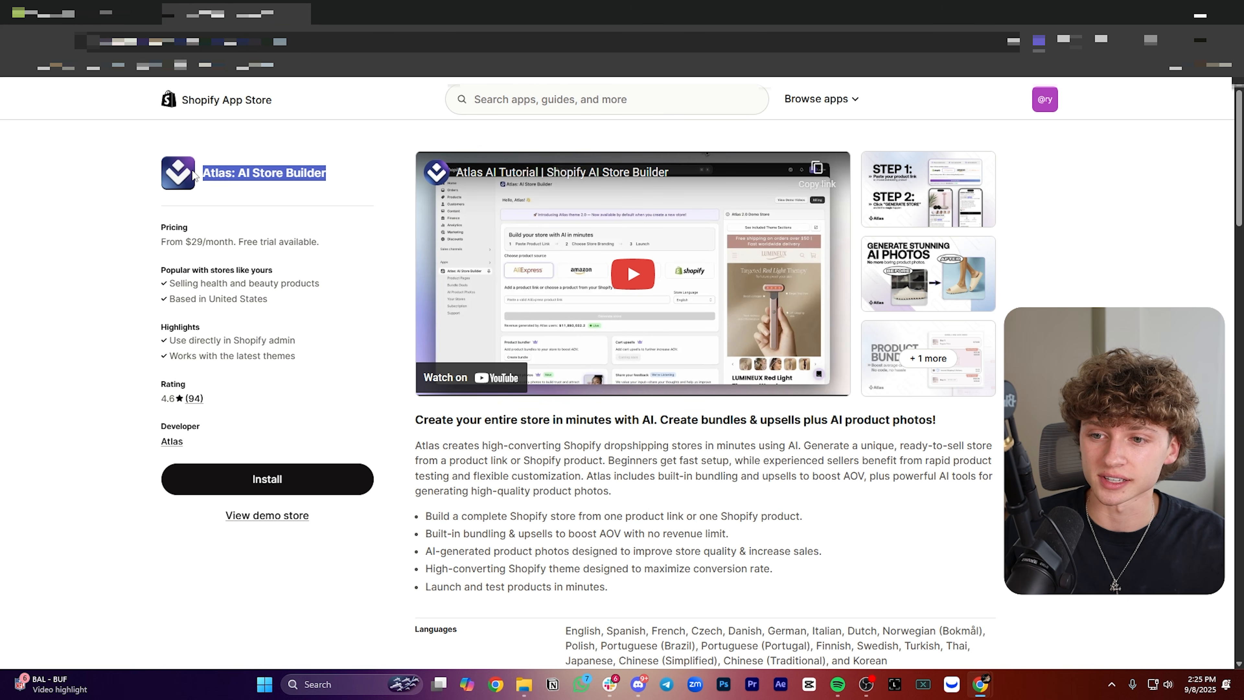
pyautogui.click(255, 177)
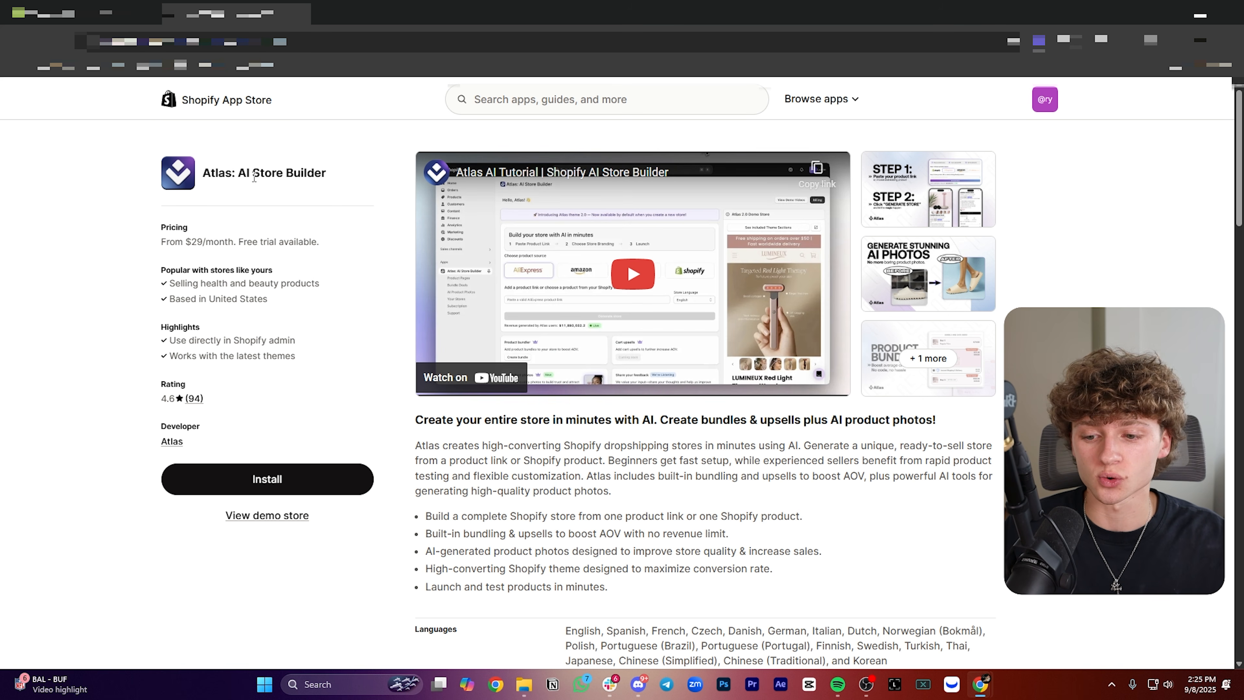
pyautogui.click(267, 478)
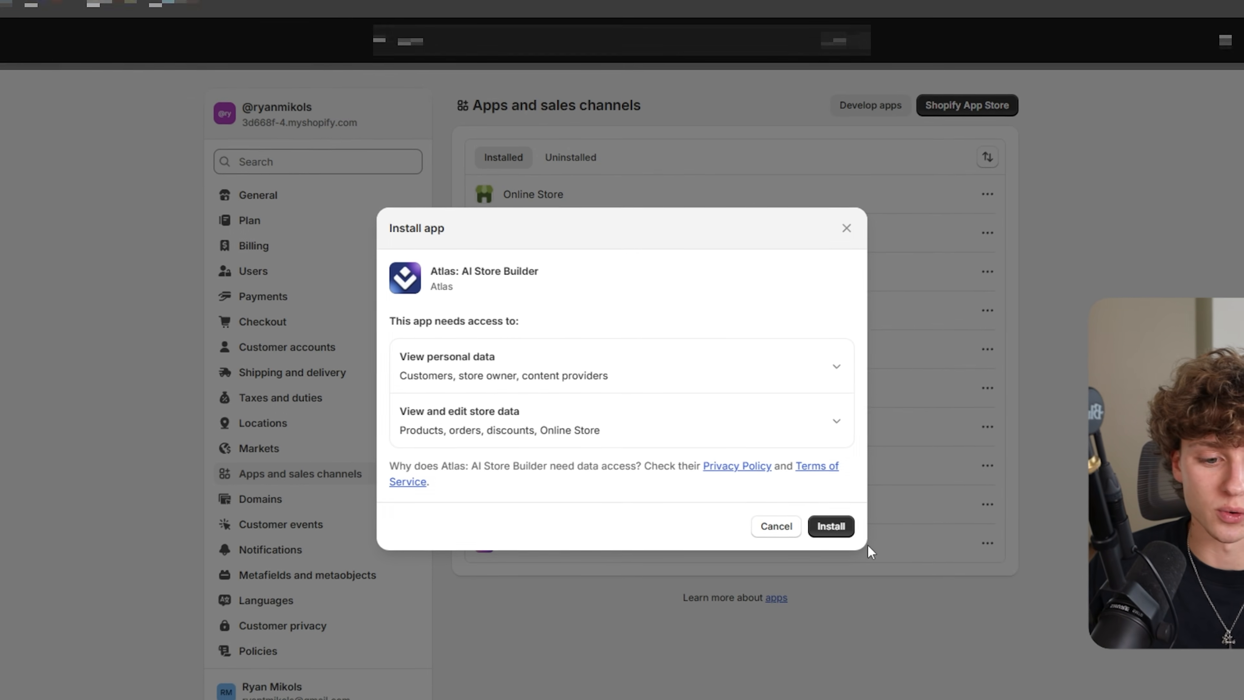
pyautogui.click(828, 527)
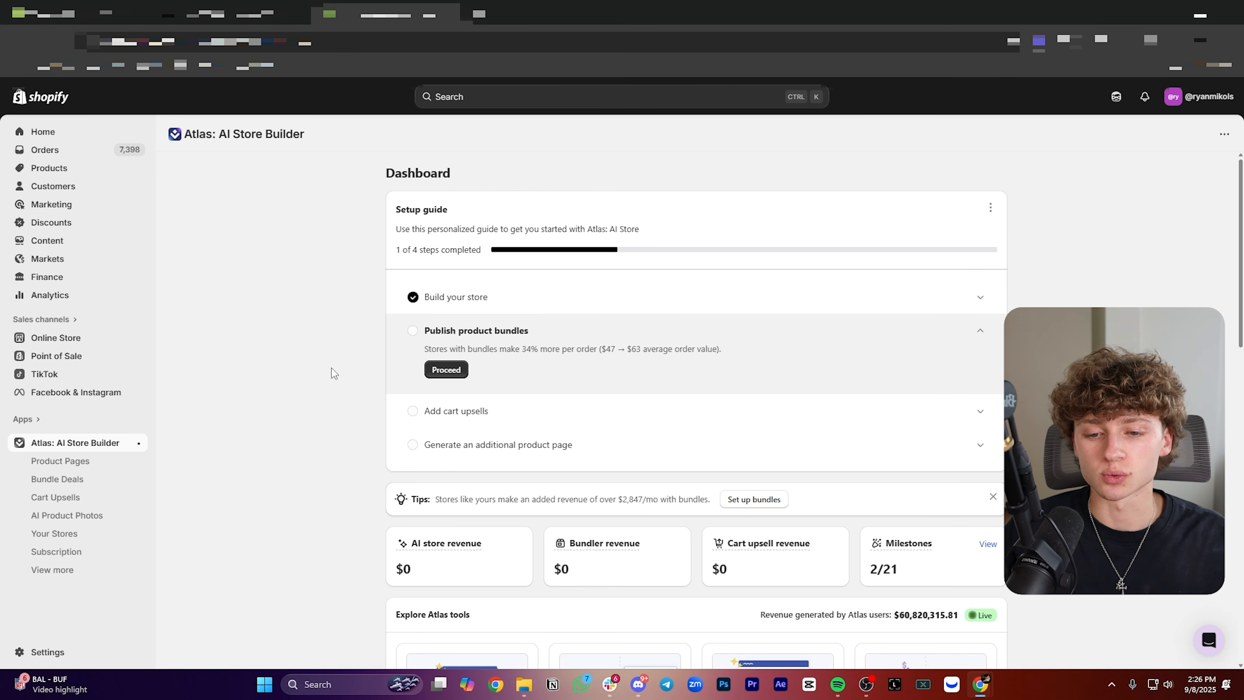
# Step: Start the AI store builder and choose Shopify as the product source
pyautogui.scroll(-8, 333, 362)
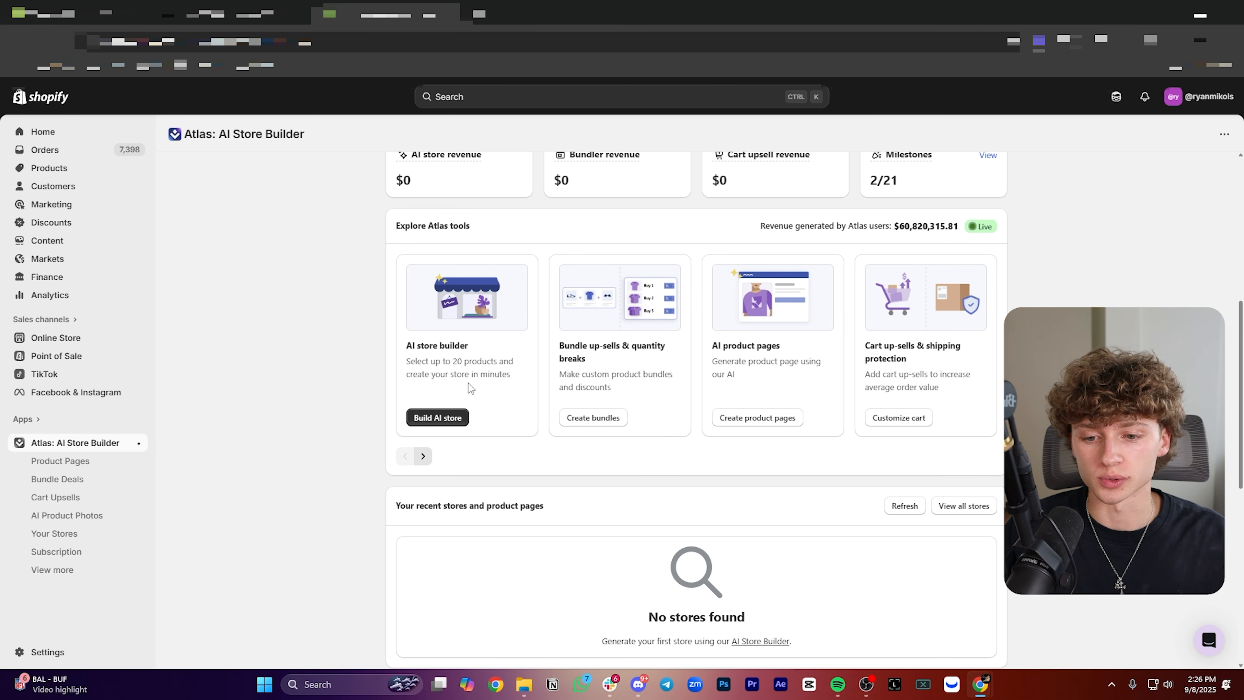
pyautogui.click(438, 418)
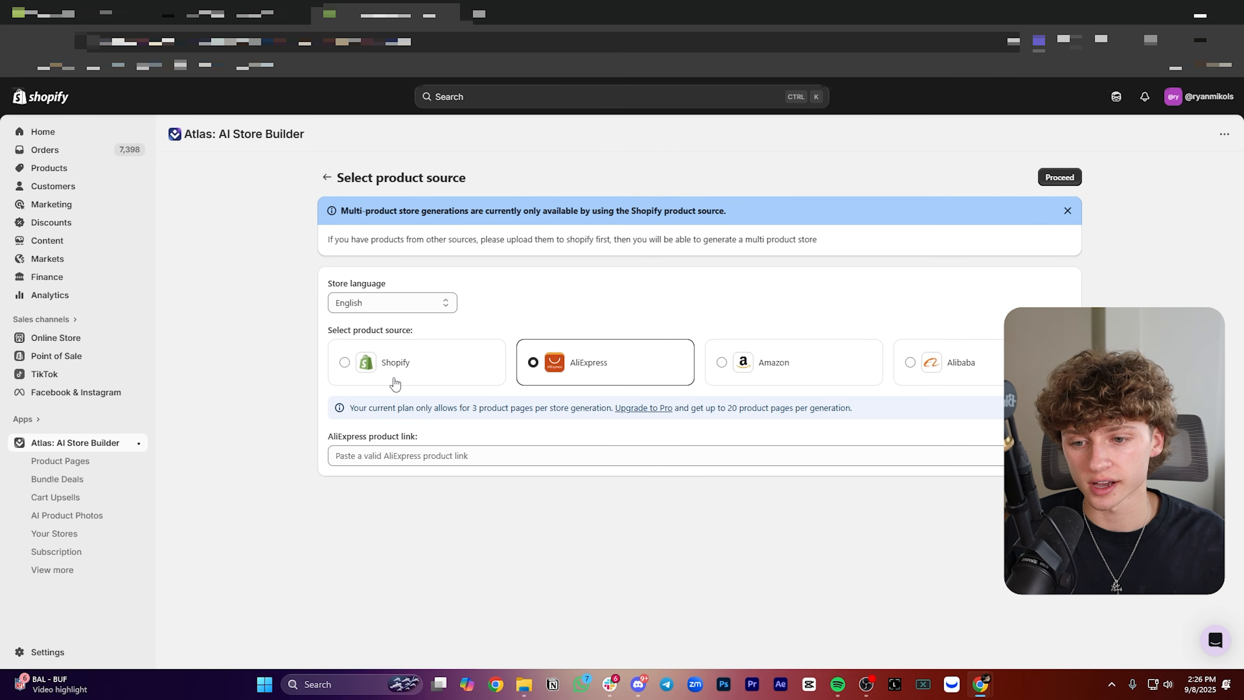
pyautogui.moveTo(343, 331); pyautogui.dragTo(416, 333)
pyautogui.click(392, 333)
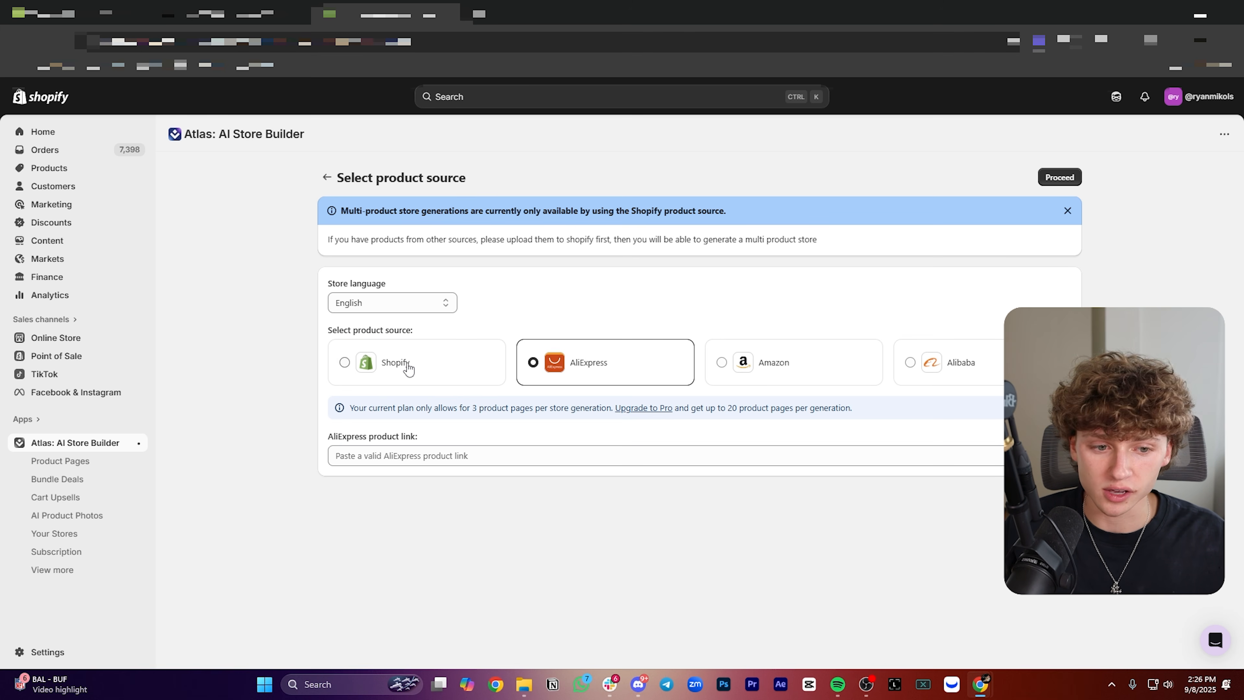
pyautogui.click(812, 371)
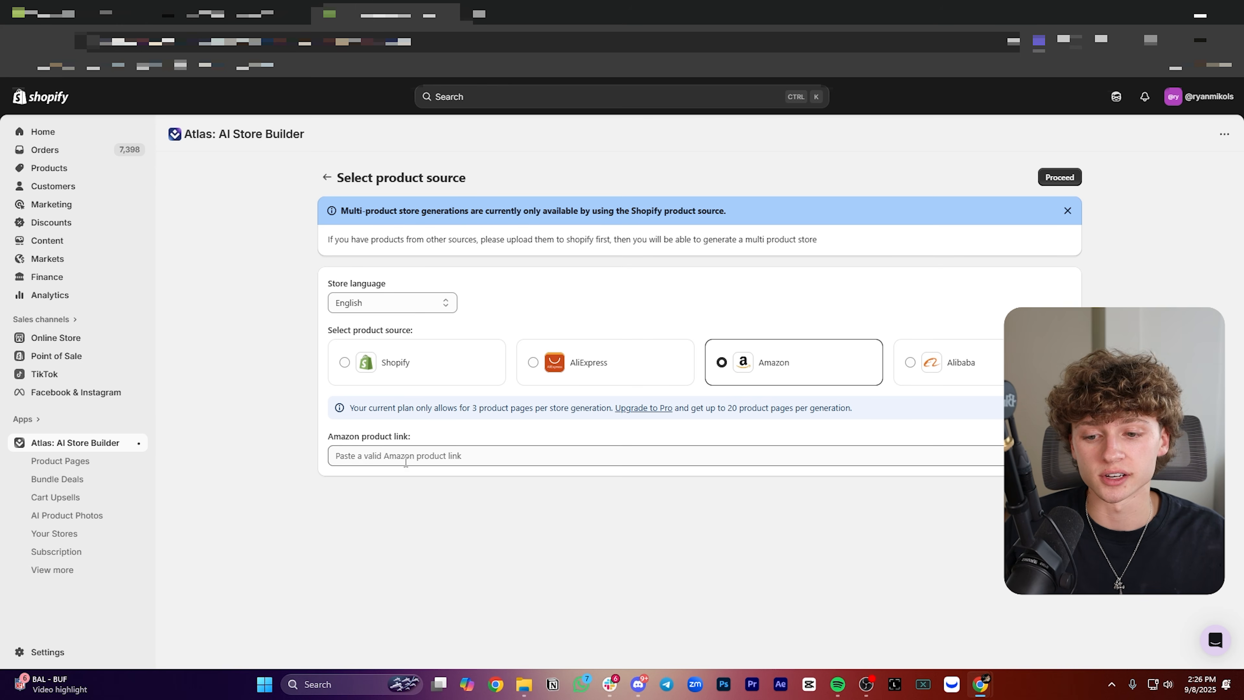
pyautogui.click(613, 381)
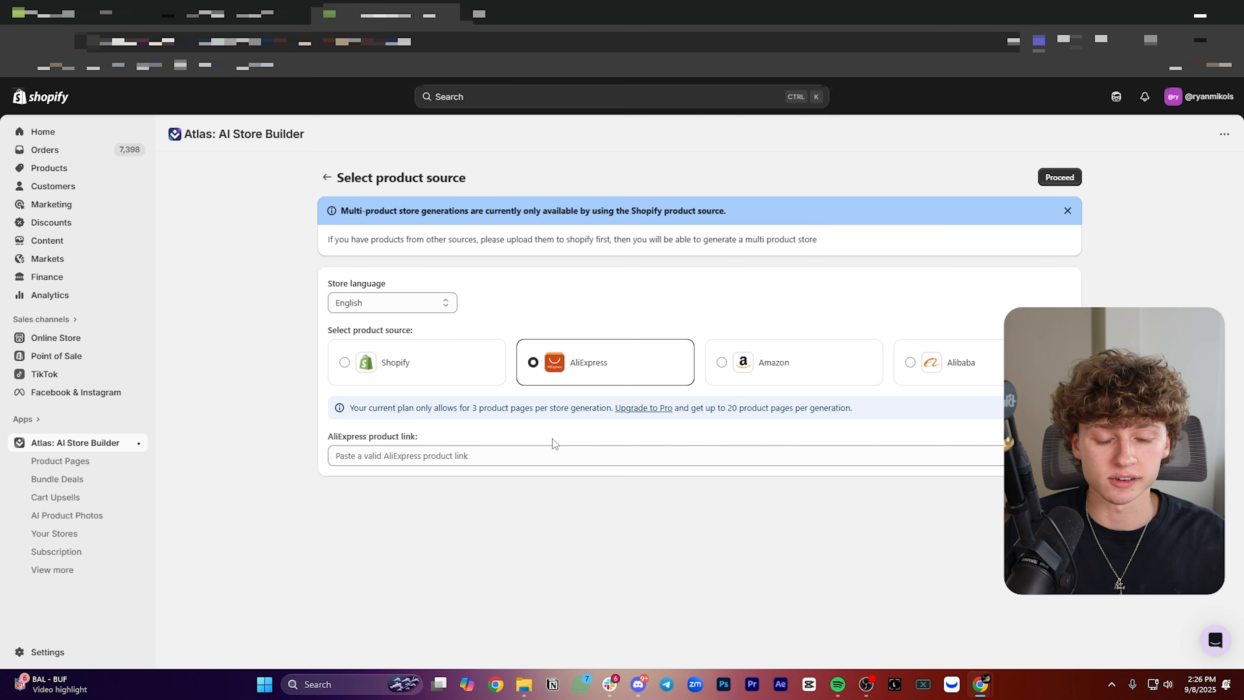
pyautogui.click(386, 380)
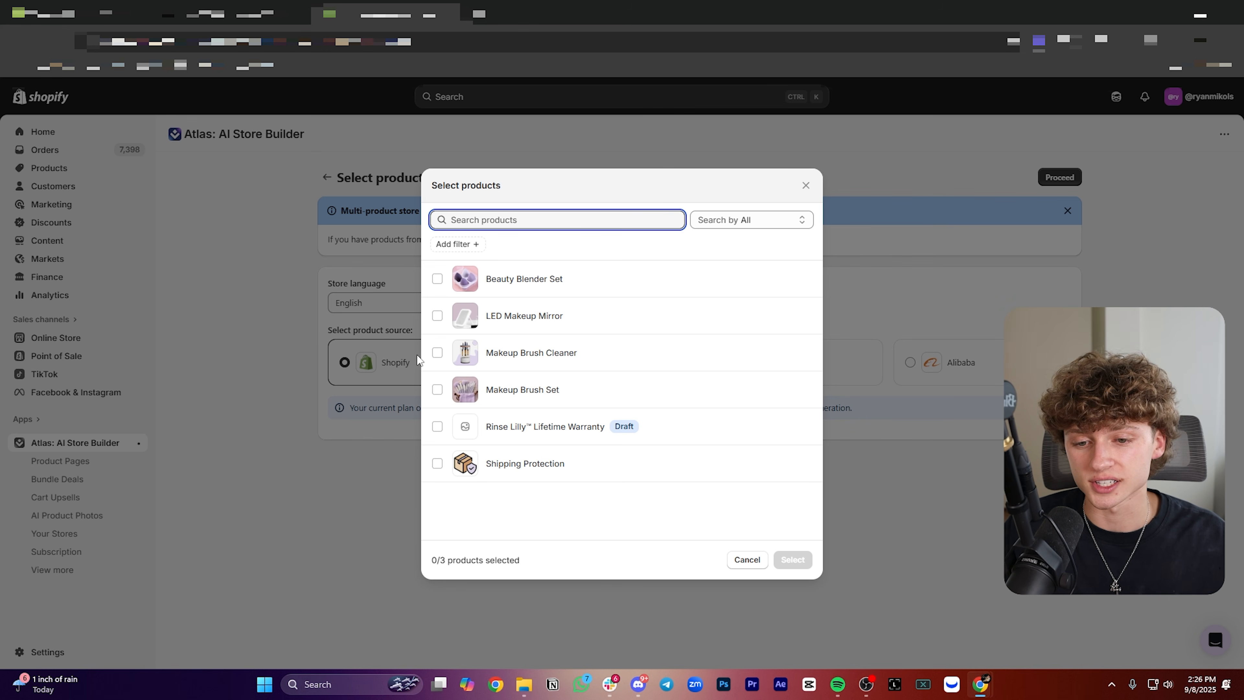
# Step: Select Makeup Brush Cleaner as the product and continue with its selected product photos
pyautogui.click(437, 353)
pyautogui.click(793, 559)
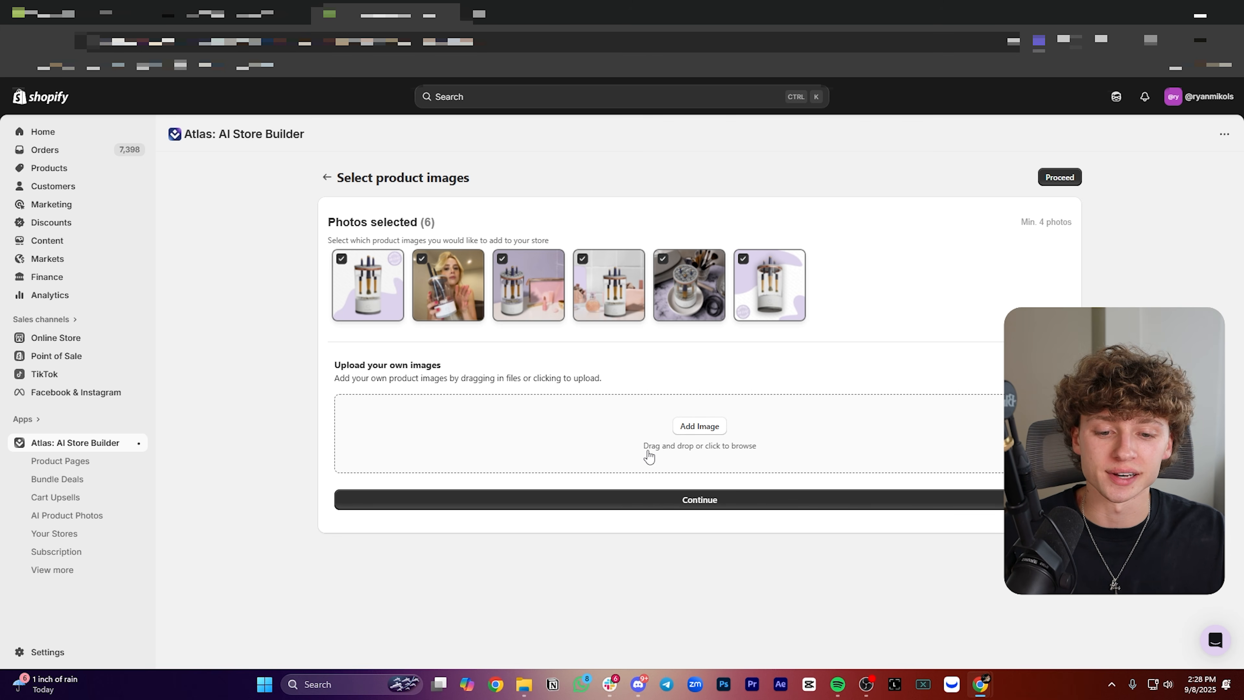
pyautogui.click(694, 509)
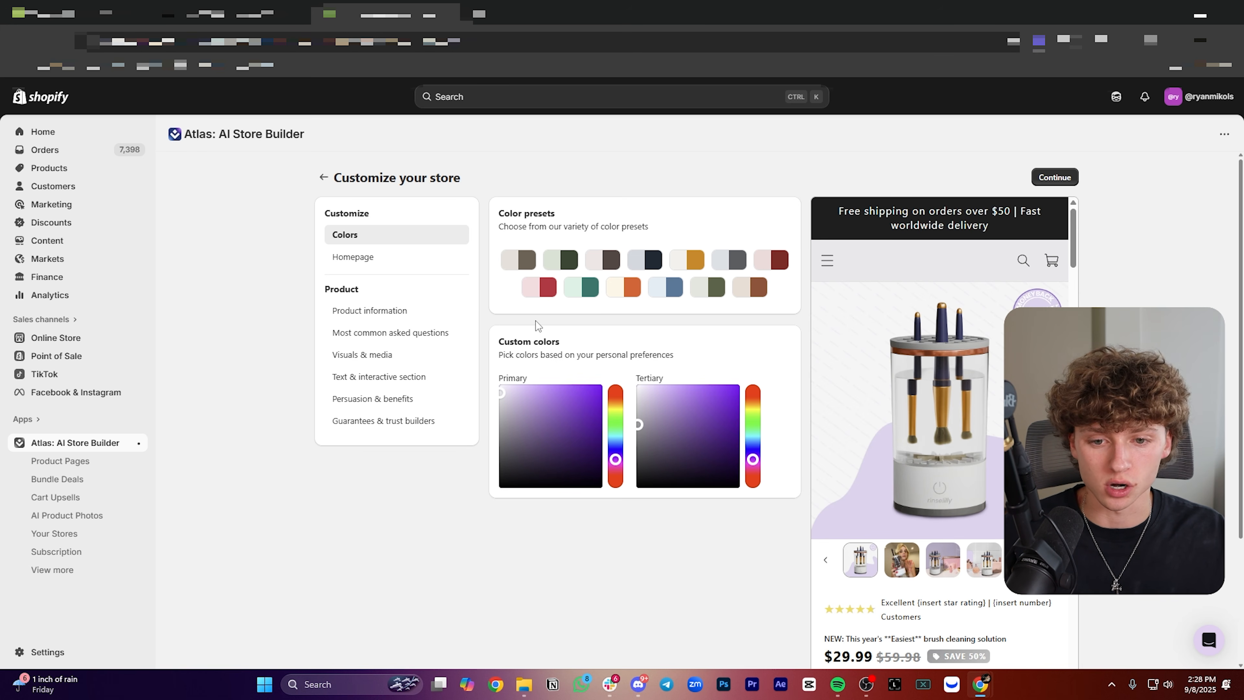
# Step: Set the store's primary custom color to a very light, almost white shade
pyautogui.moveTo(616, 458); pyautogui.dragTo(616, 461)
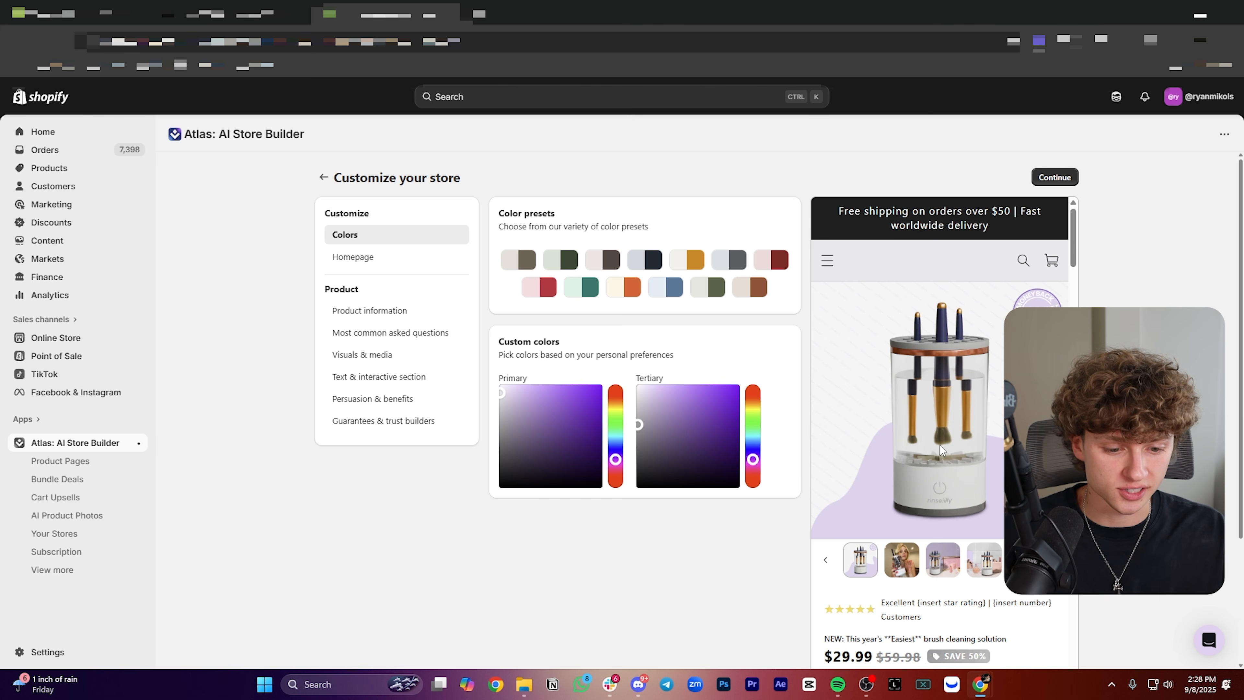
pyautogui.scroll(-4, 942, 448)
pyautogui.moveTo(560, 413); pyautogui.dragTo(566, 400)
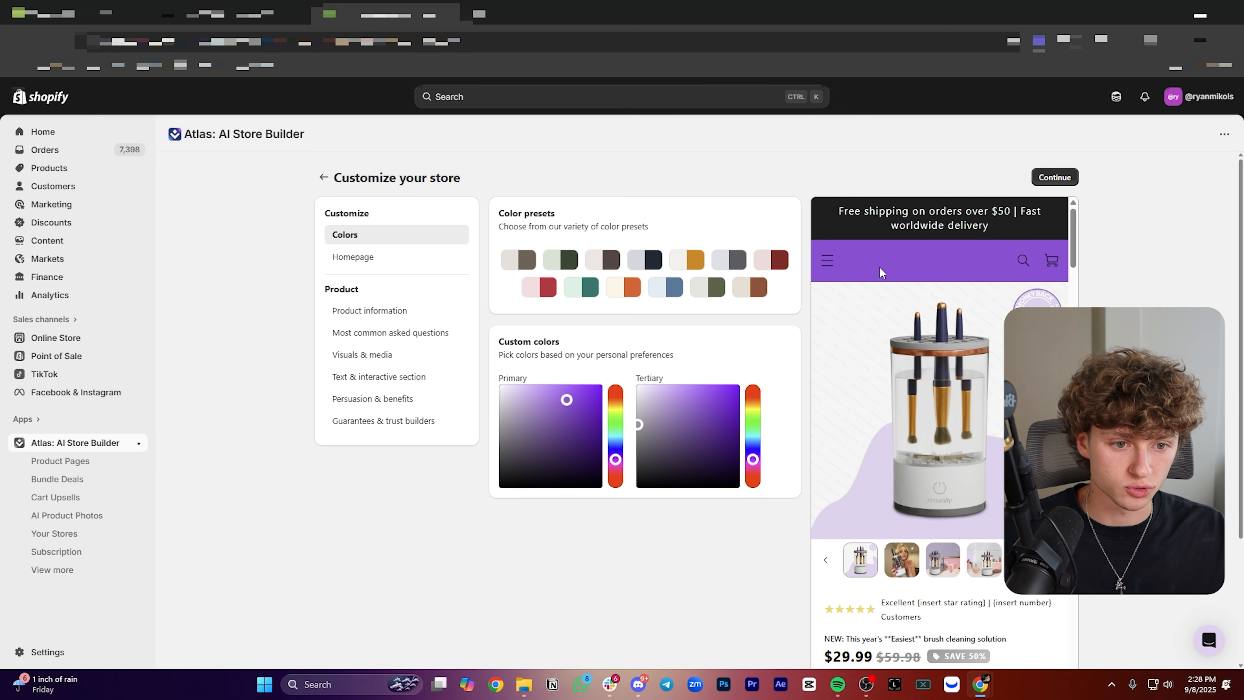
pyautogui.moveTo(535, 405); pyautogui.dragTo(492, 379)
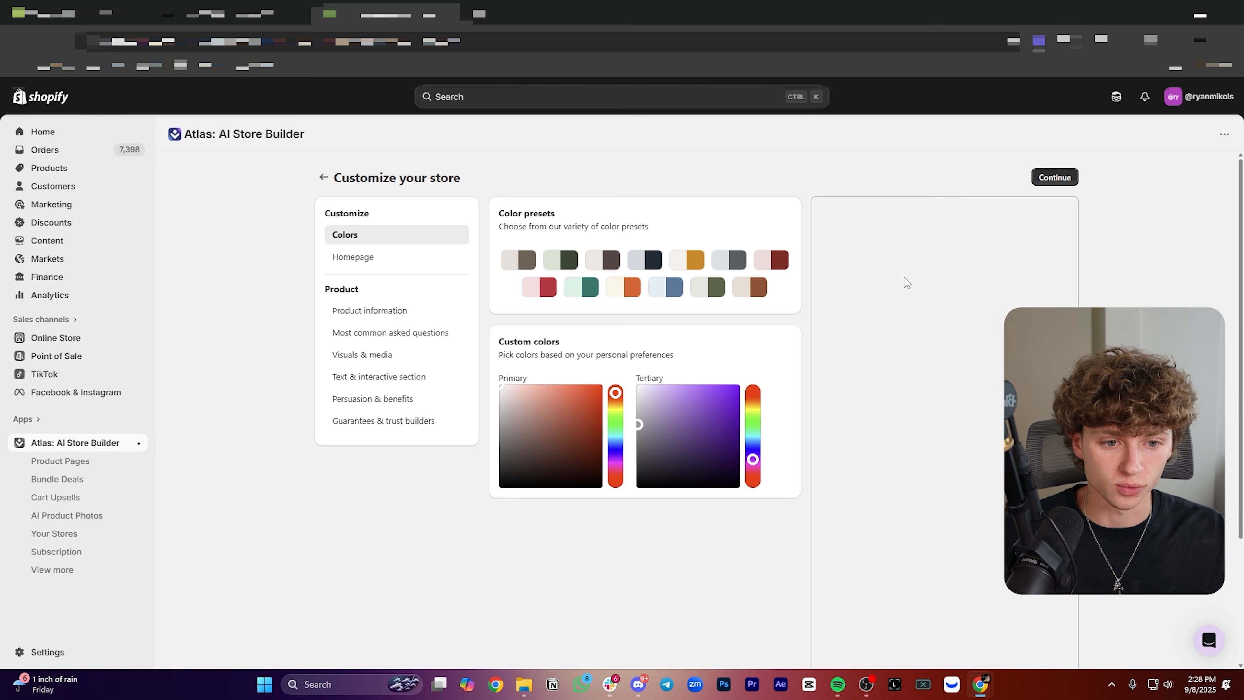
pyautogui.scroll(-2, 901, 300)
pyautogui.scroll(-5, 914, 360)
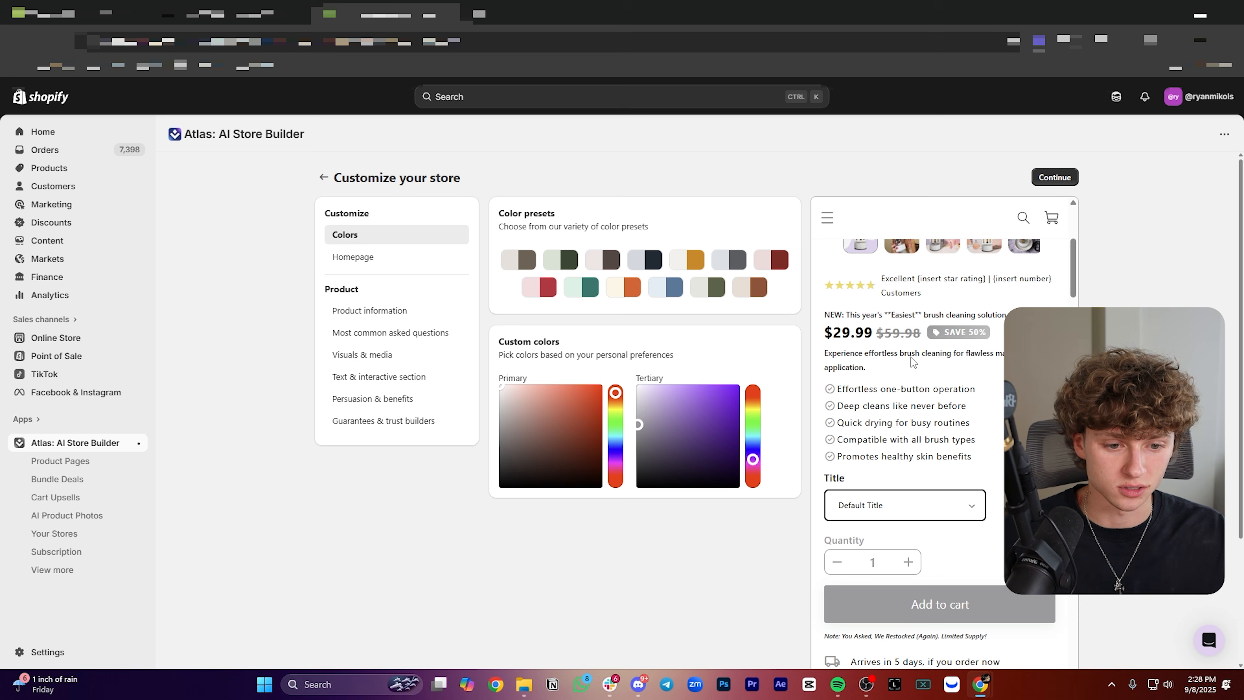
pyautogui.scroll(7, 904, 358)
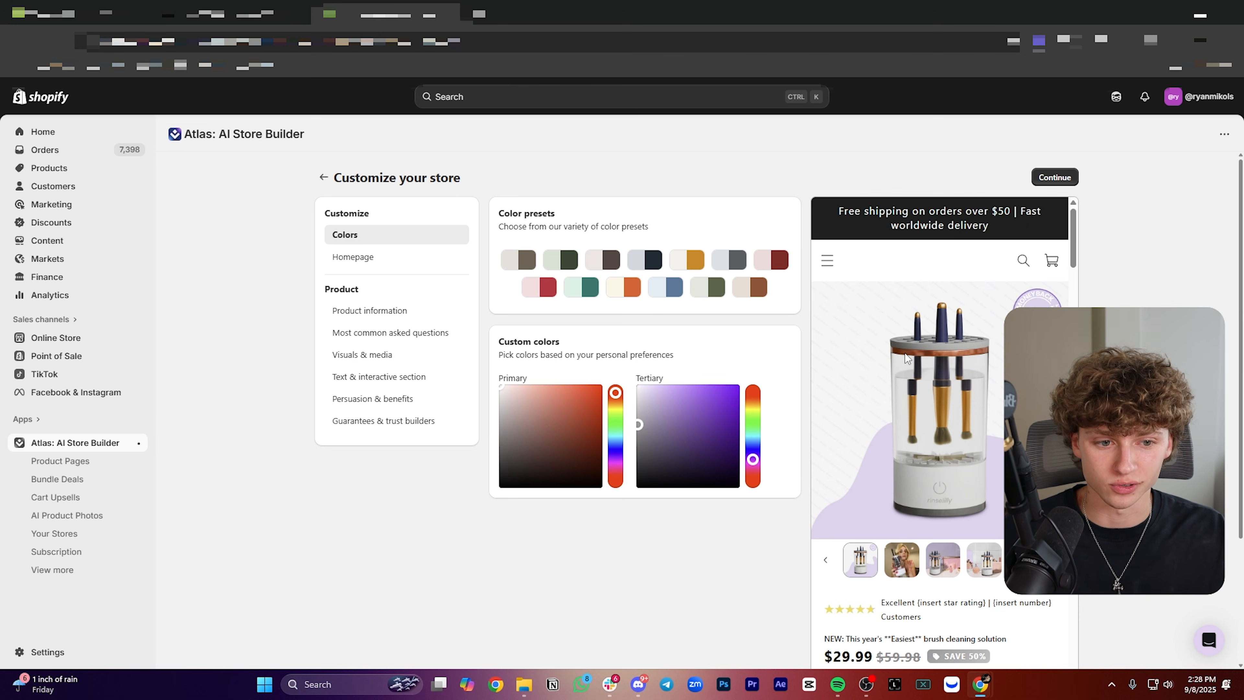
pyautogui.scroll(-6, 837, 459)
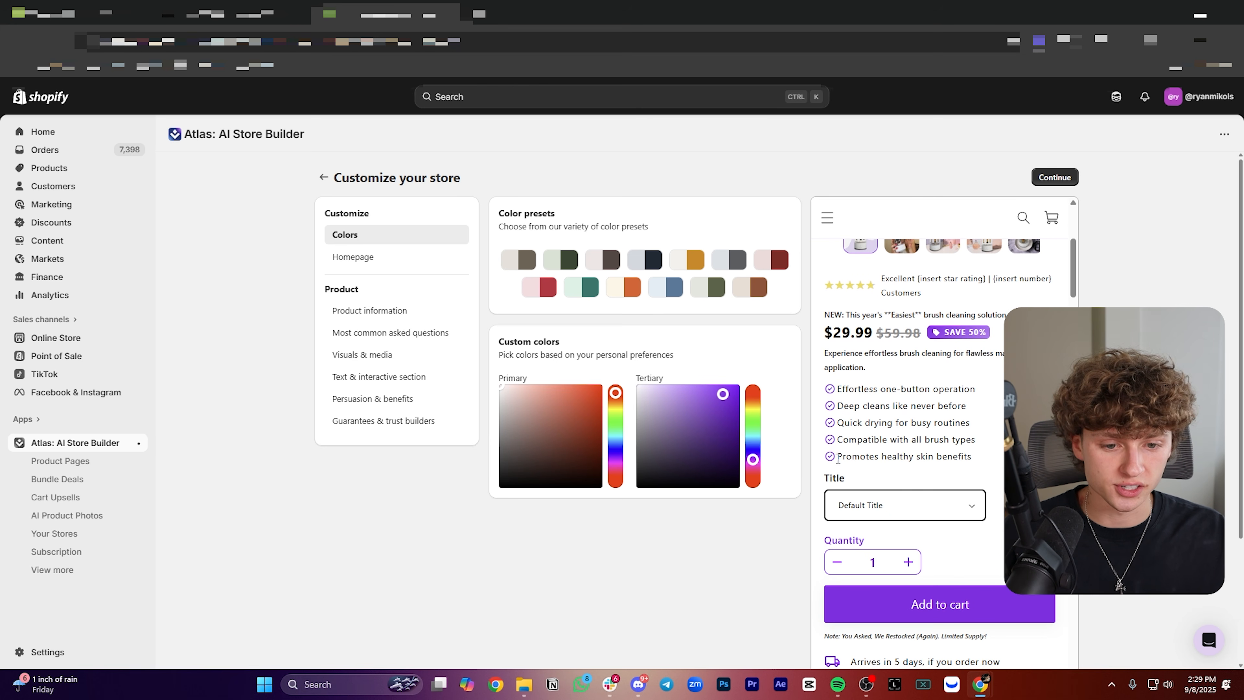
# Step: Set the tertiary custom color to a very pale lavender shade
pyautogui.click(701, 404)
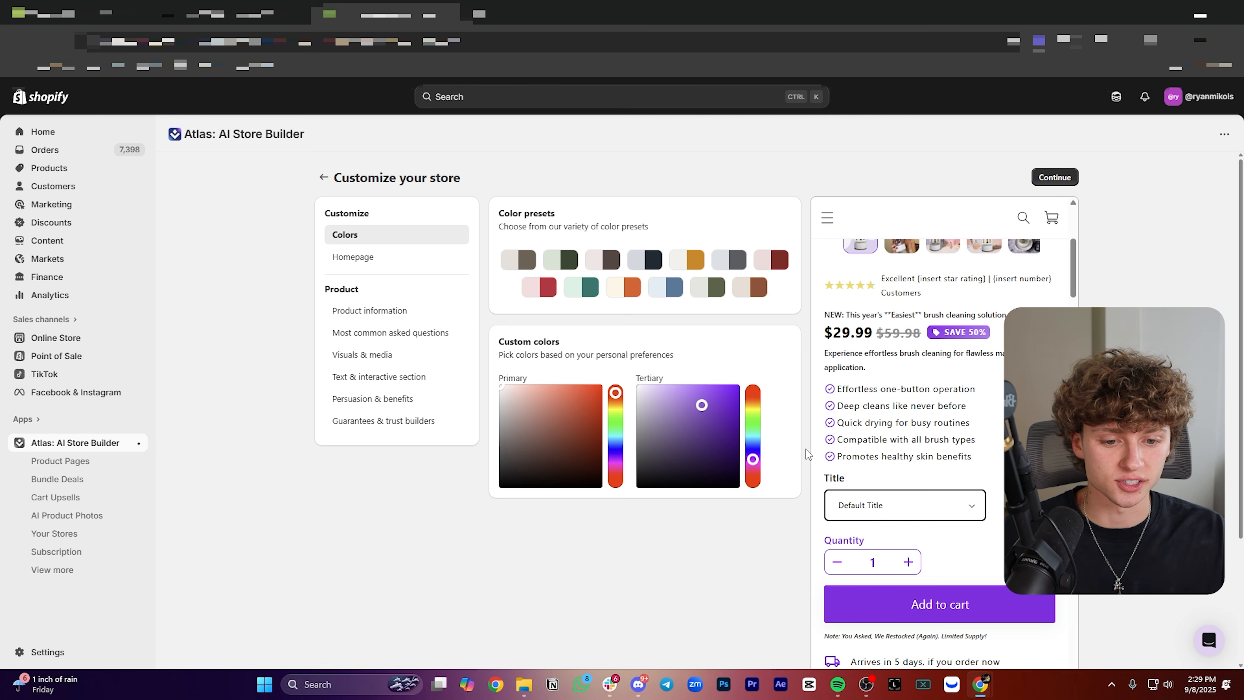
pyautogui.scroll(7, 920, 455)
pyautogui.moveTo(701, 404); pyautogui.dragTo(674, 385)
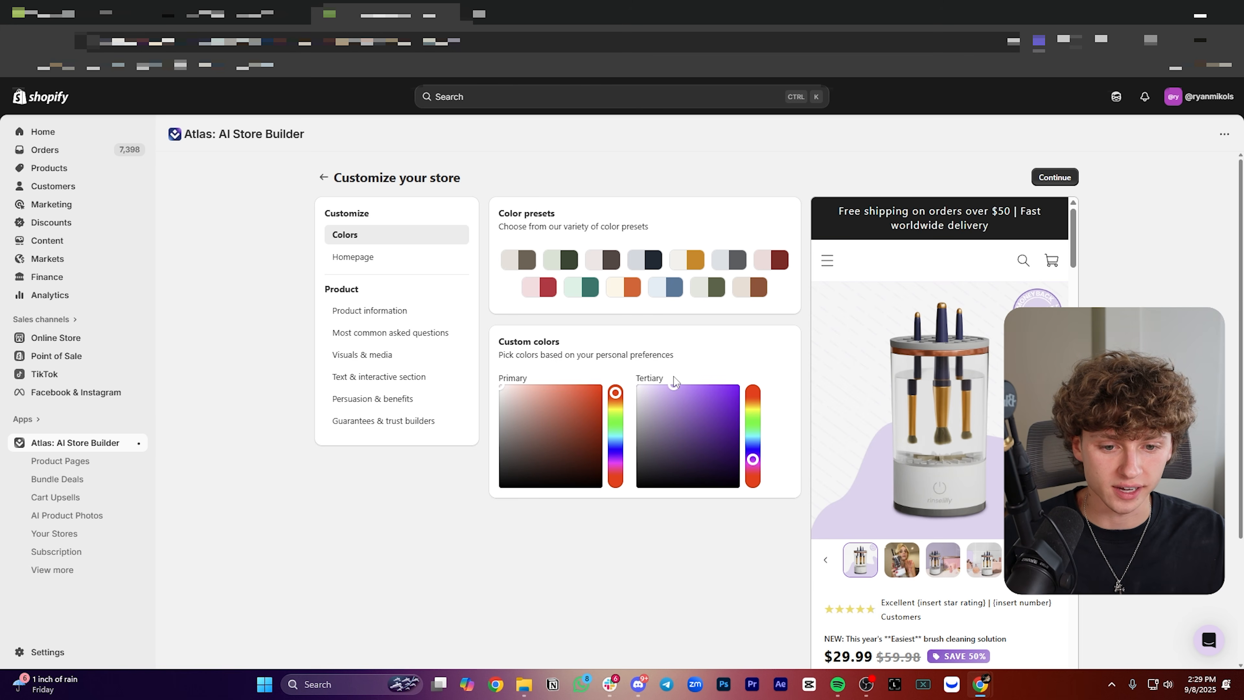
pyautogui.scroll(-5, 947, 431)
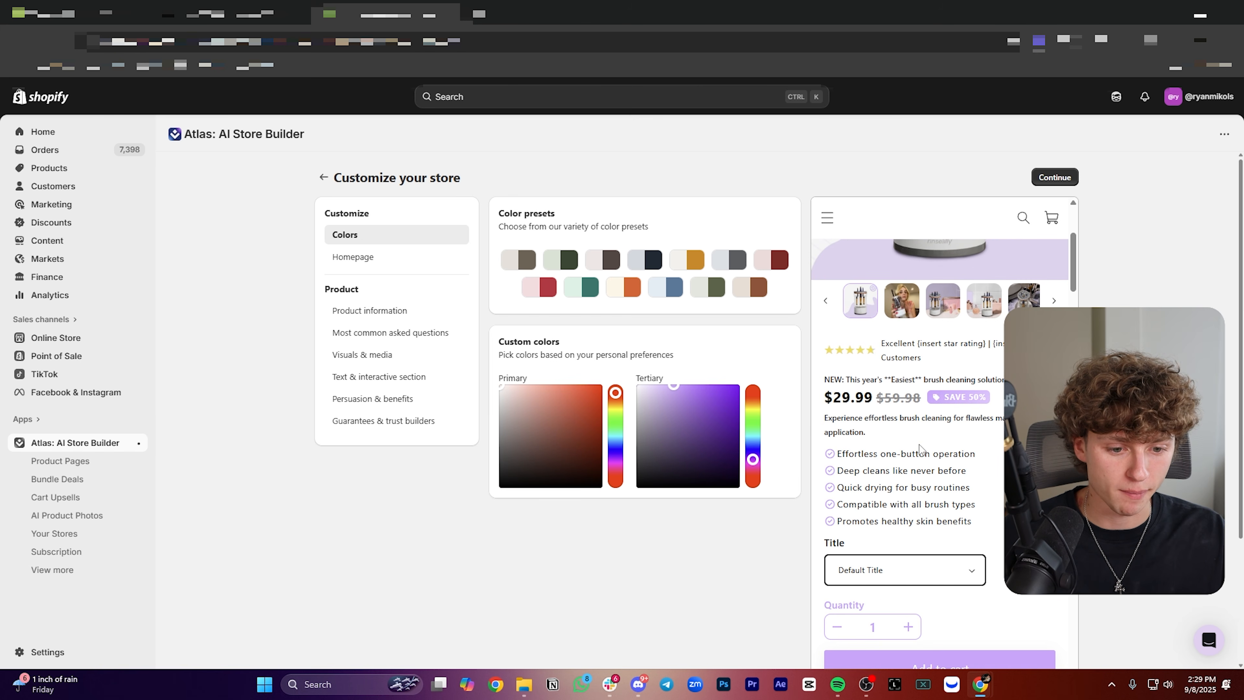
pyautogui.scroll(4, 946, 411)
pyautogui.moveTo(675, 393); pyautogui.dragTo(660, 379)
pyautogui.scroll(-4, 960, 451)
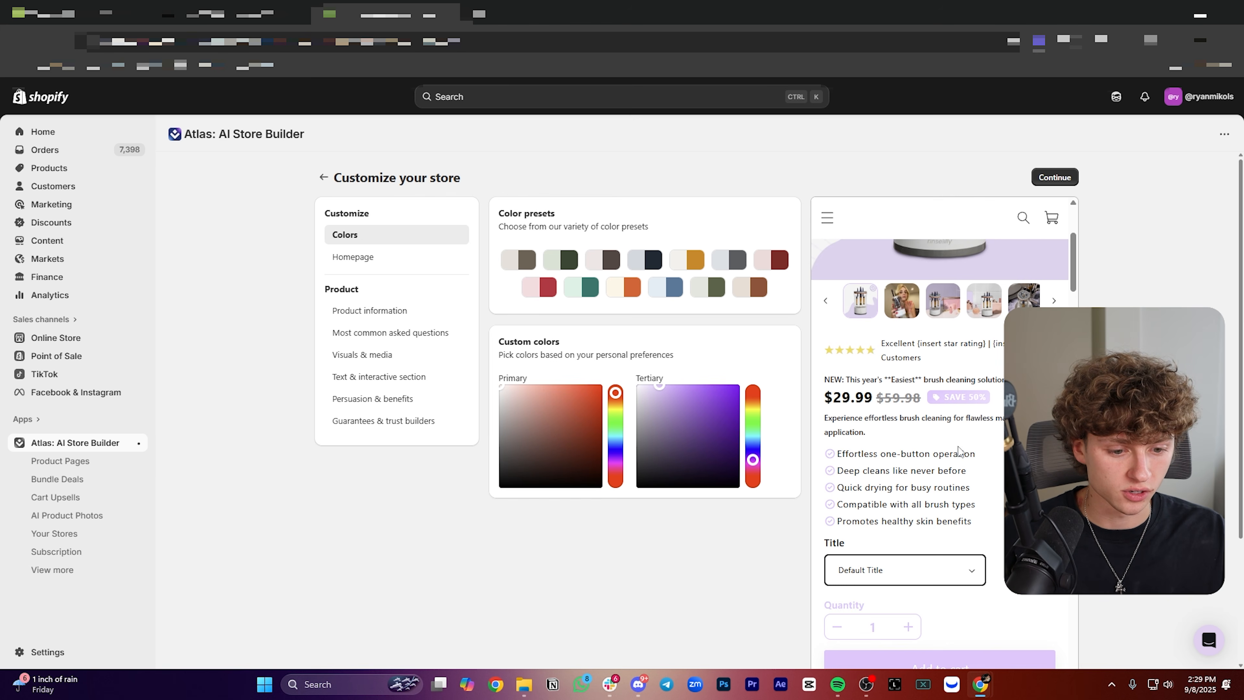
pyautogui.scroll(-4, 958, 450)
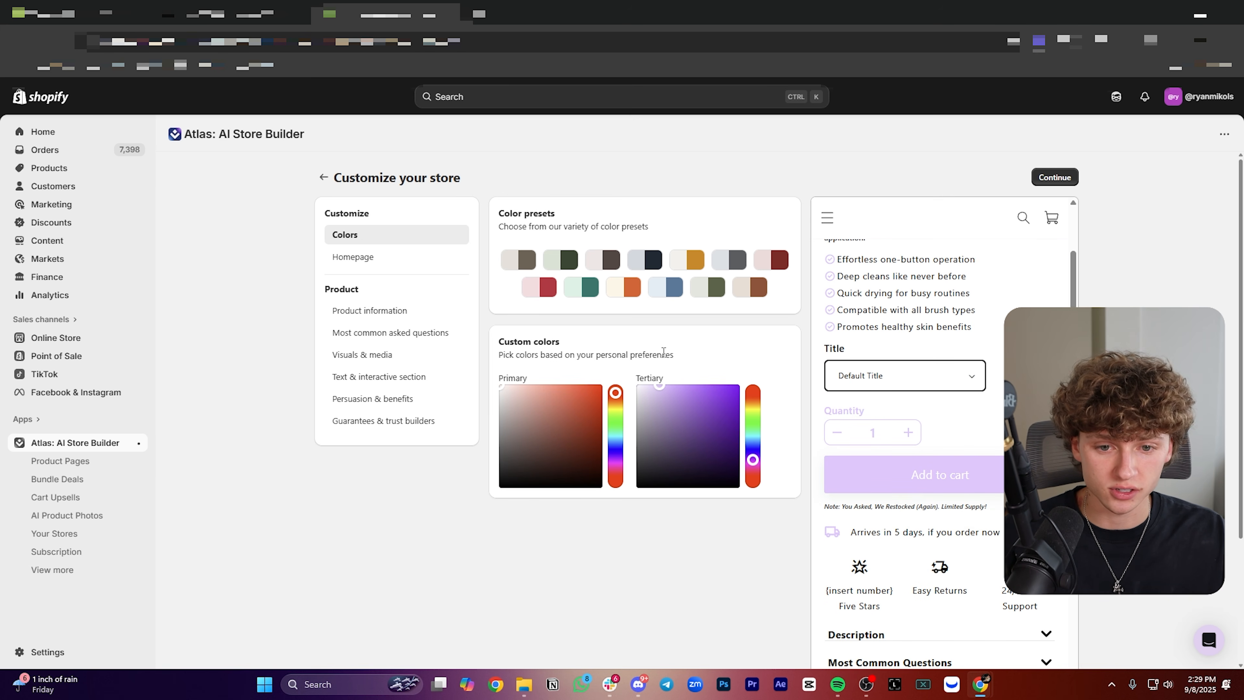
# Step: Open the Homepage section and review its generated banner and image-with-text content in the preview
pyautogui.click(391, 265)
pyautogui.scroll(-3, 979, 329)
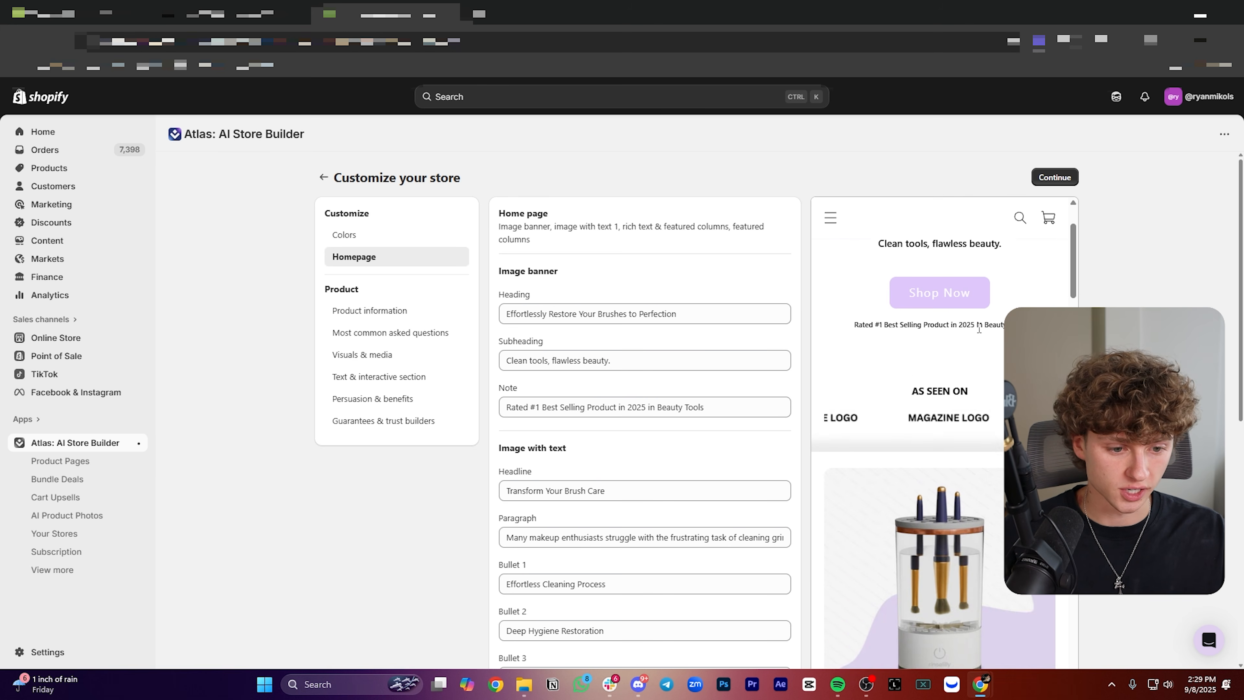
pyautogui.scroll(3, 978, 329)
pyautogui.scroll(-3, 978, 333)
pyautogui.scroll(4, 979, 334)
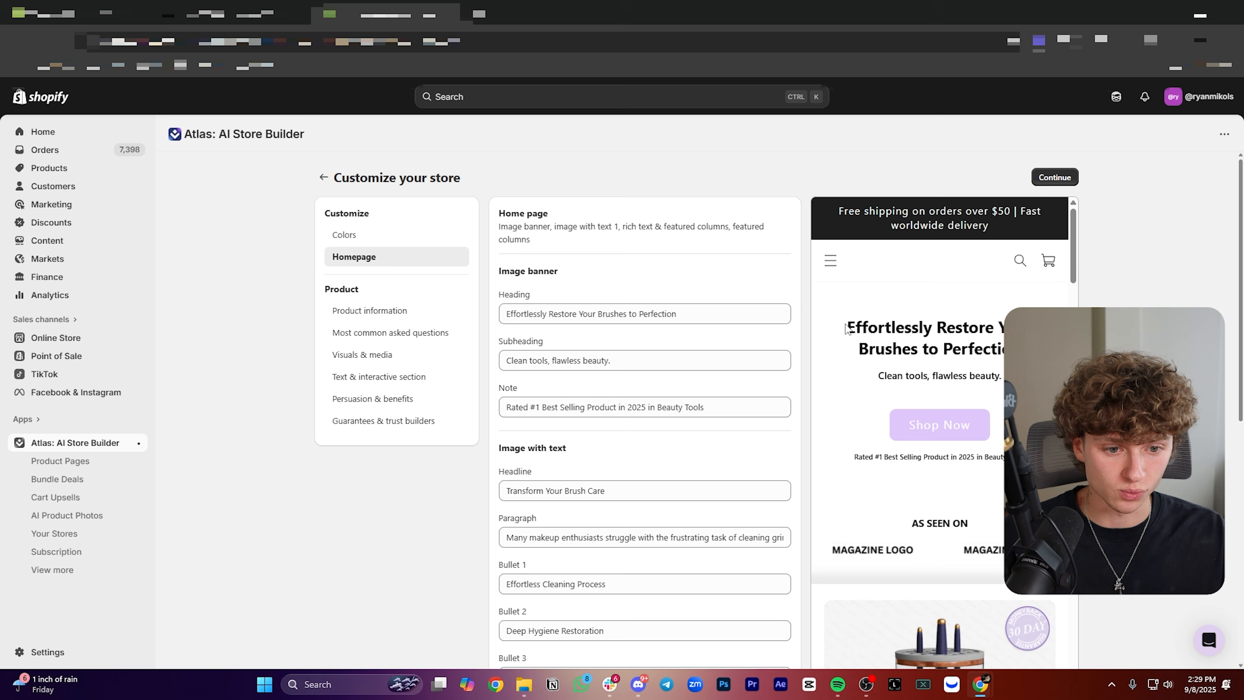
pyautogui.scroll(-5, 986, 351)
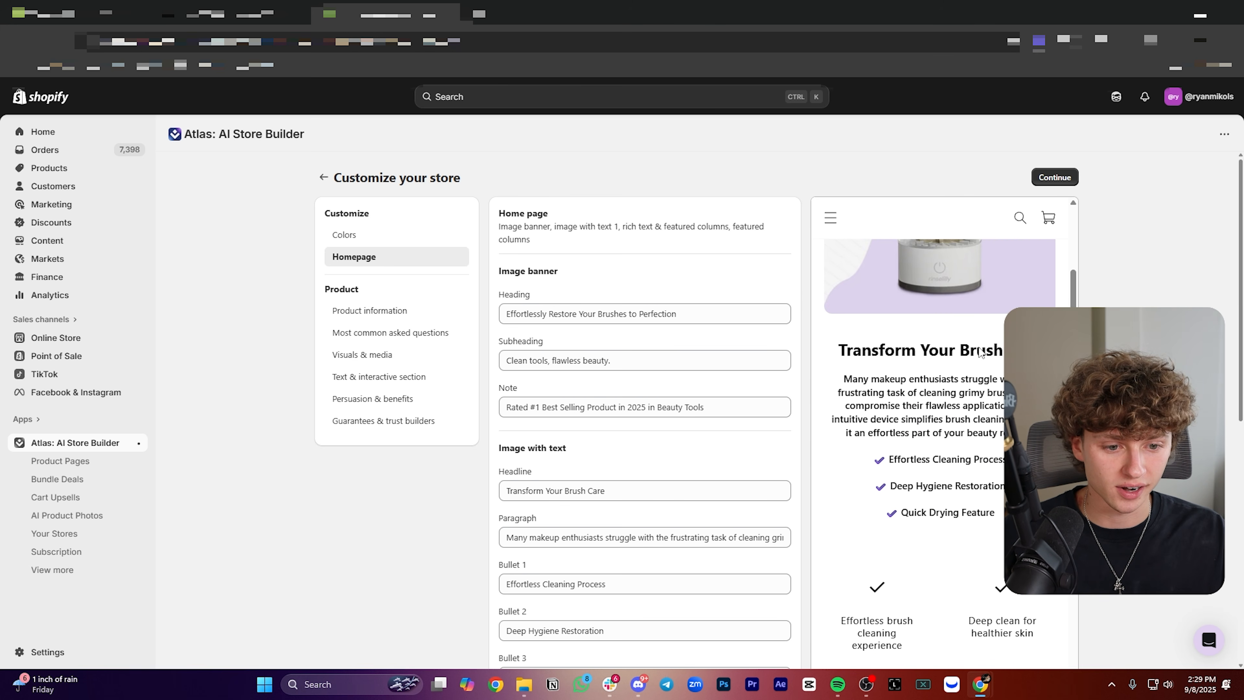
pyautogui.scroll(-8, 970, 359)
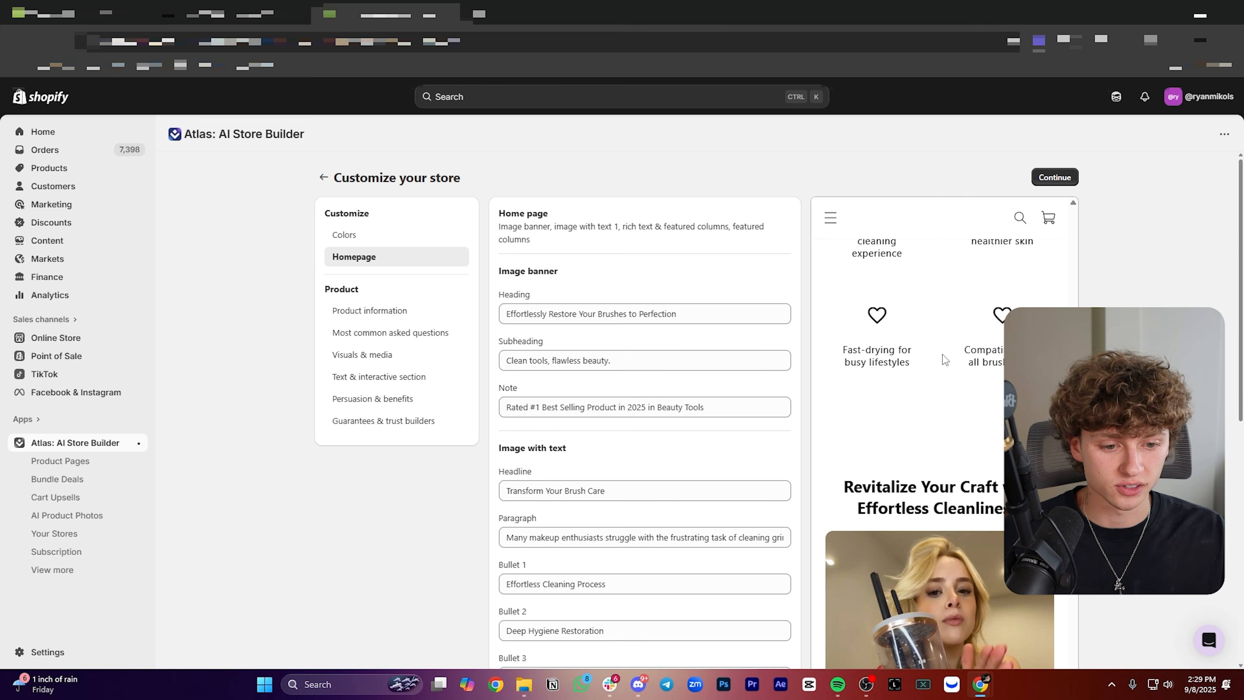
pyautogui.scroll(-10, 943, 360)
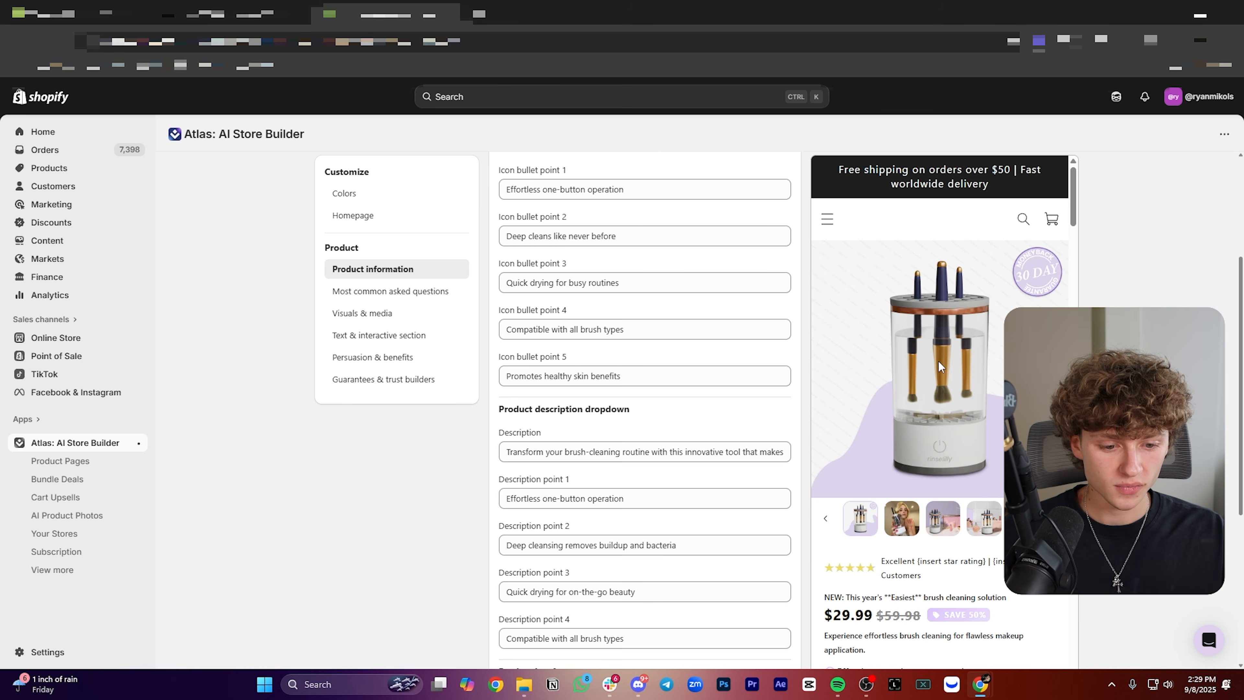
# Step: Review the Product information fields and key features, then proceed to the plan selection
pyautogui.scroll(-5, 932, 320)
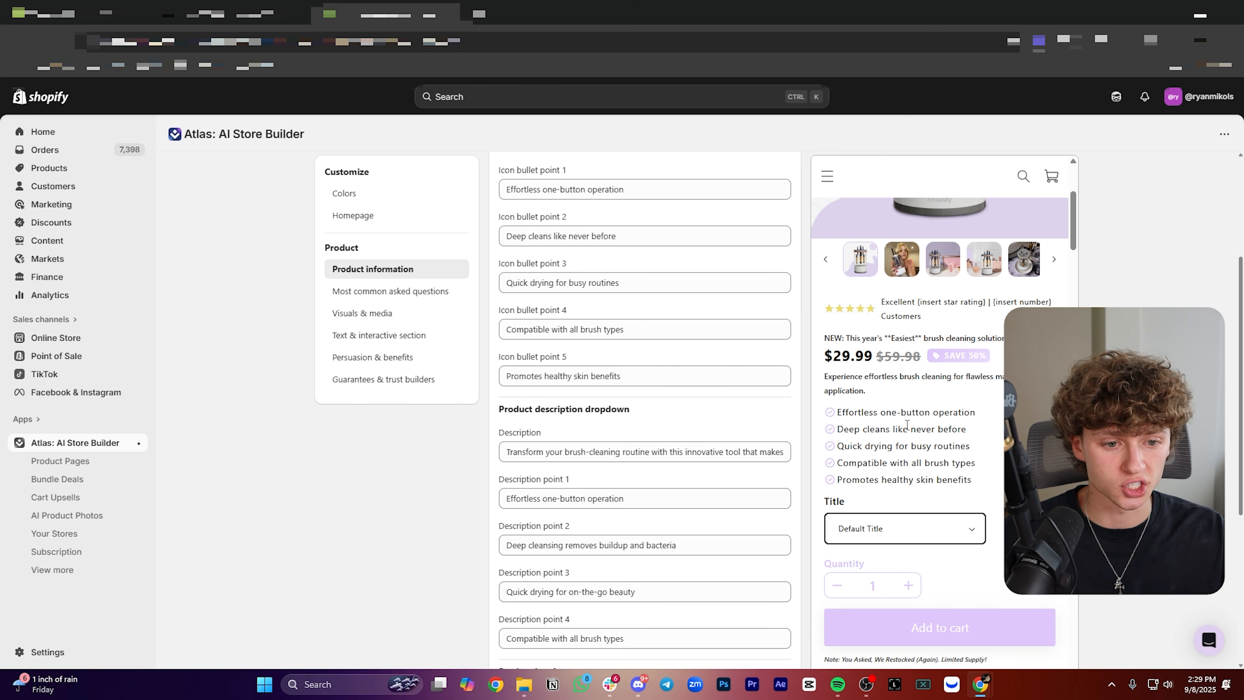
pyautogui.scroll(3, 913, 408)
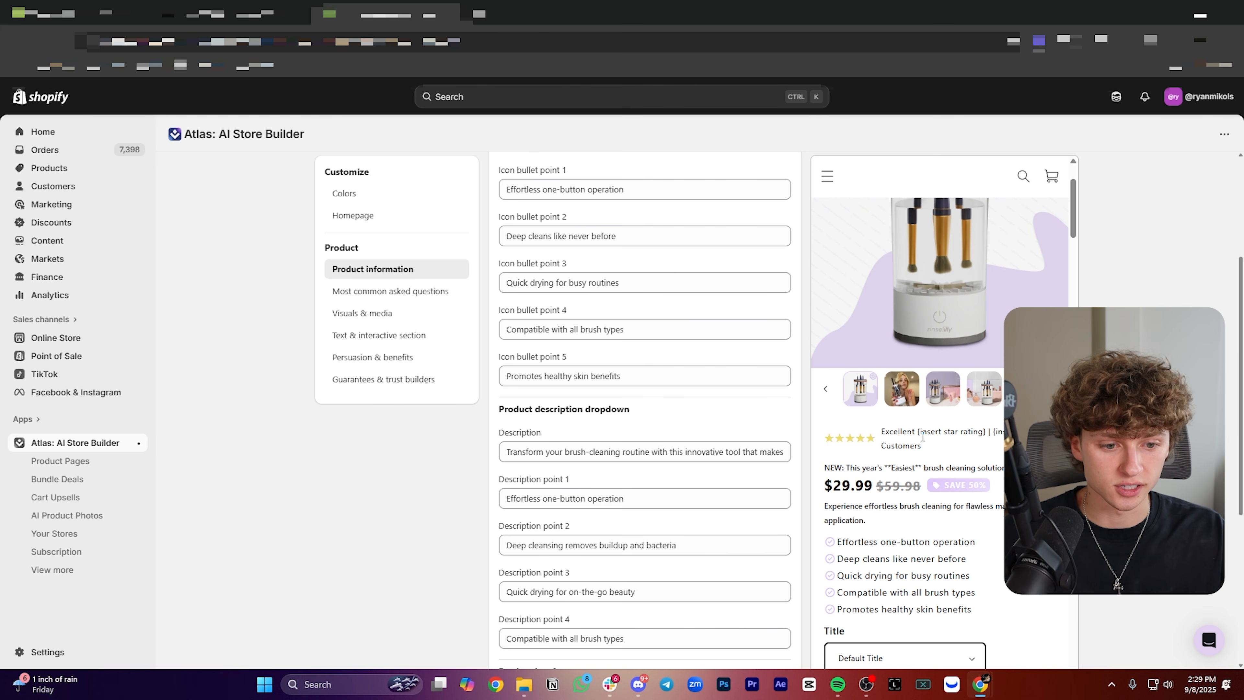
pyautogui.scroll(-5, 646, 294)
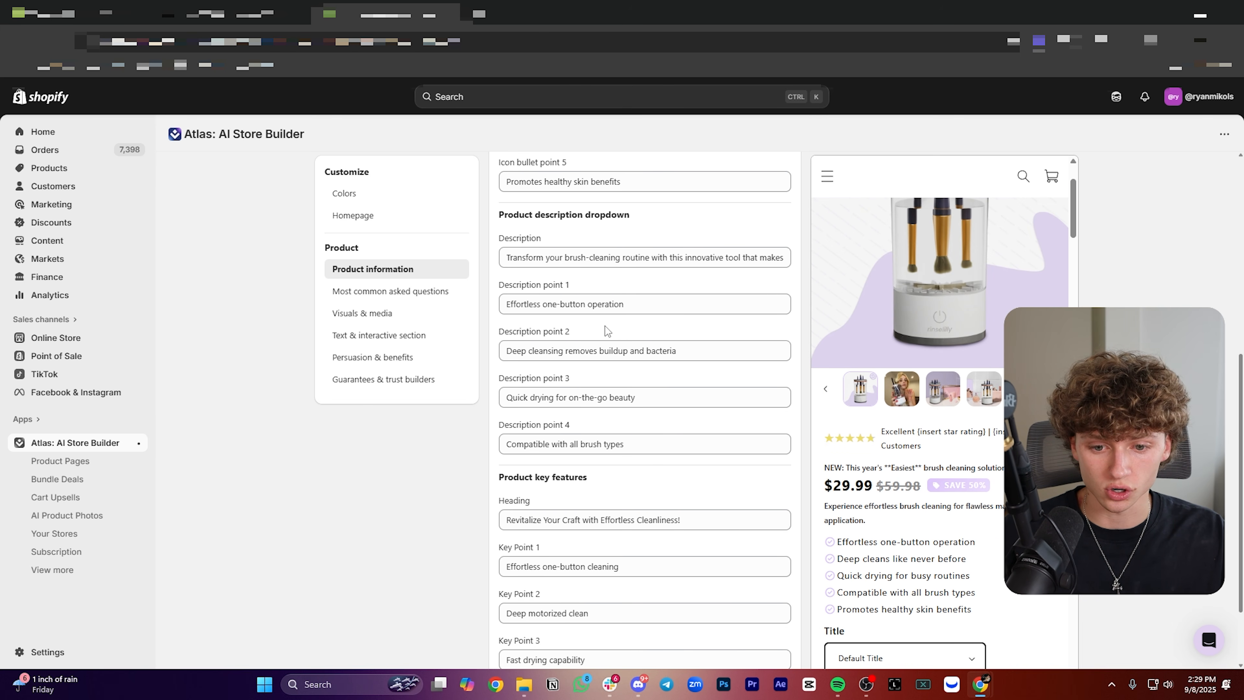
pyautogui.scroll(-10, 931, 385)
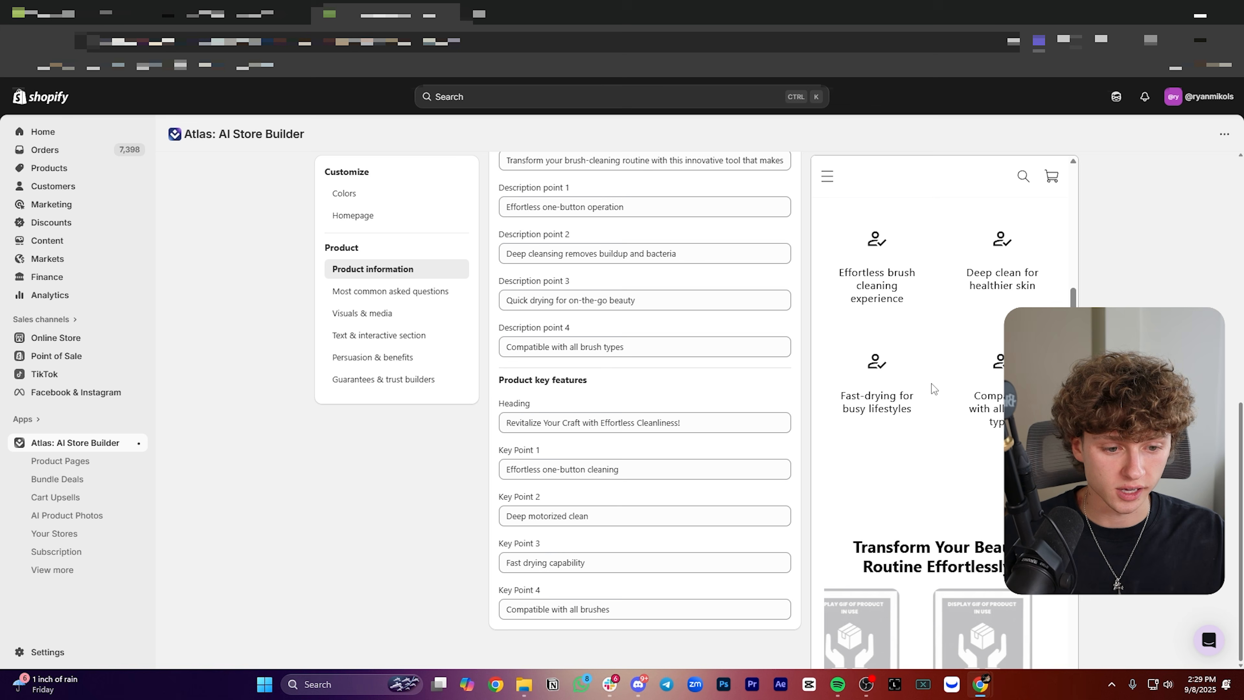
pyautogui.scroll(-10, 931, 385)
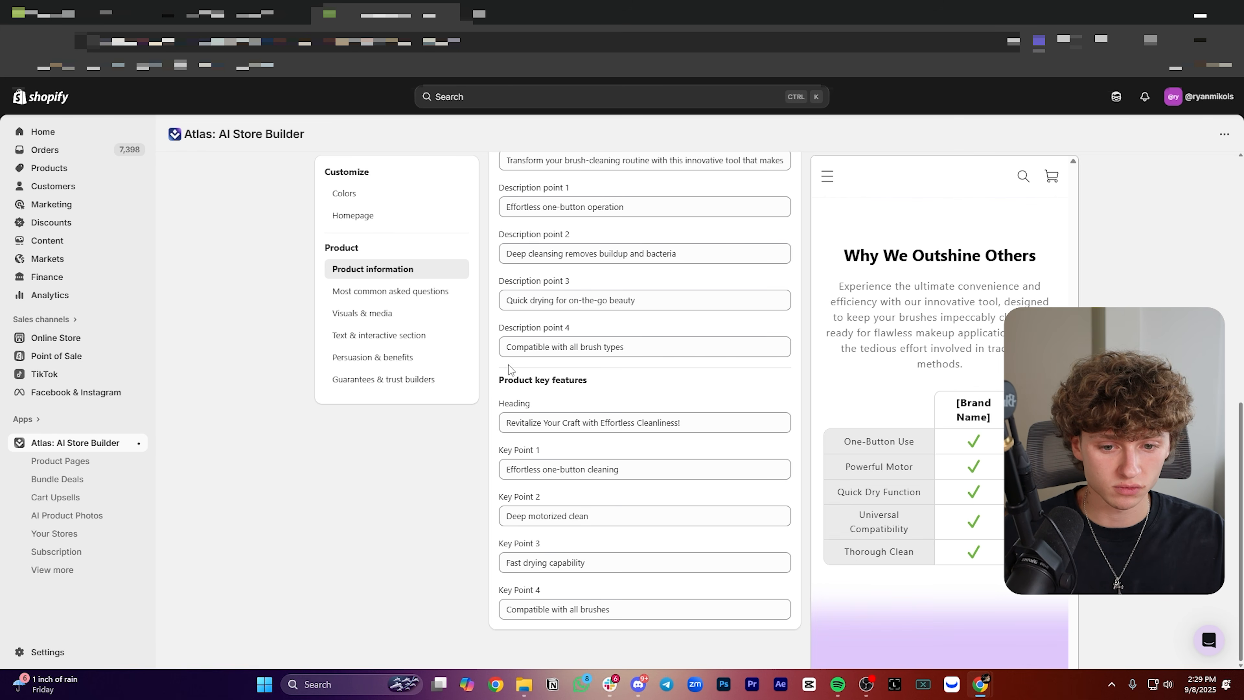
pyautogui.scroll(-10, 914, 425)
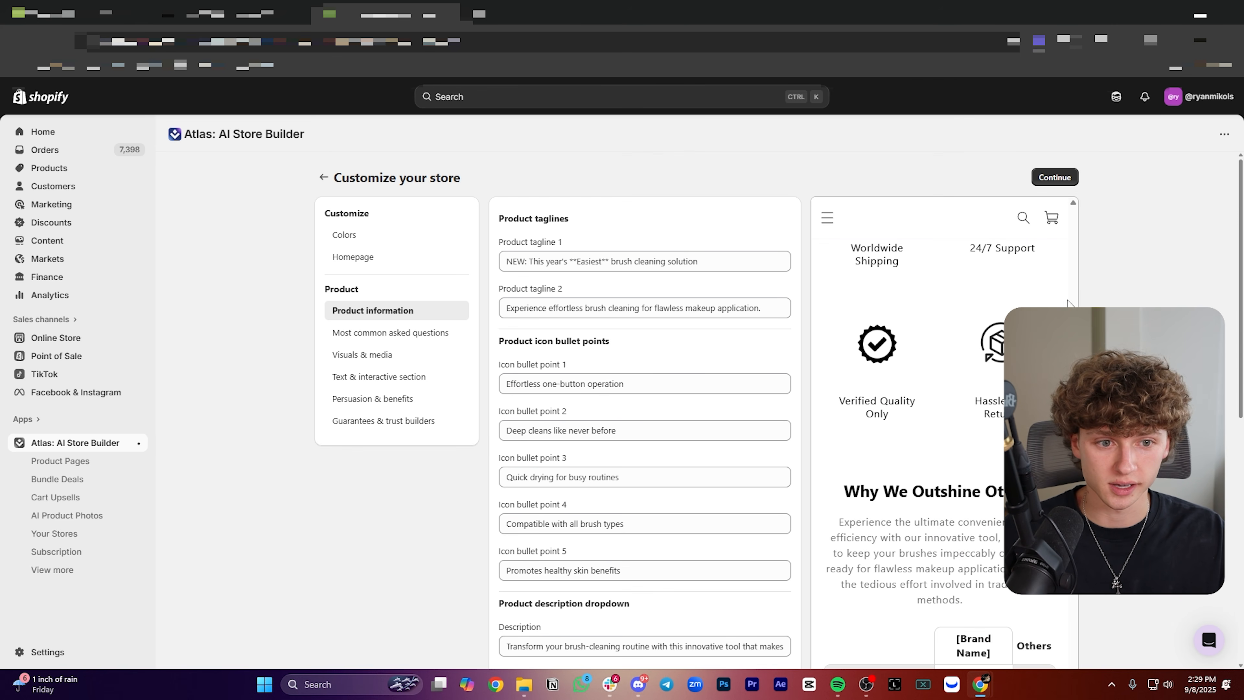
pyautogui.click(1054, 177)
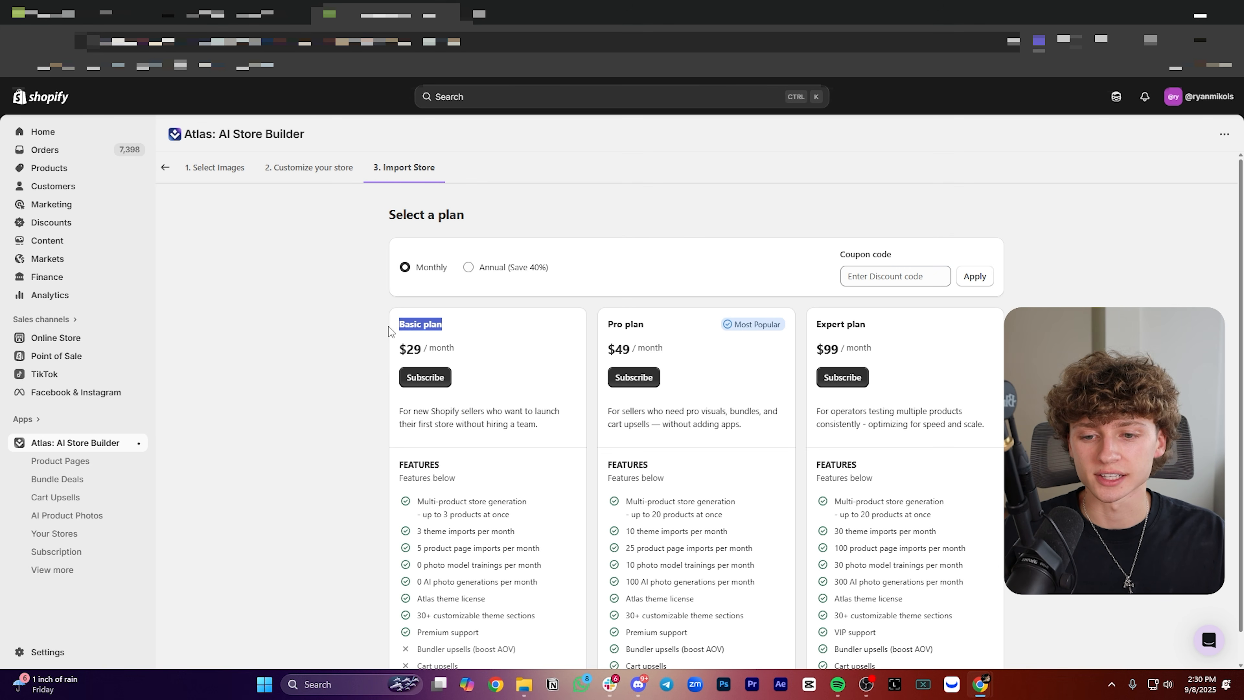
# Step: Apply the coupon code TREK10 to the plan selection
pyautogui.click(897, 276)
pyautogui.write('TREK1')
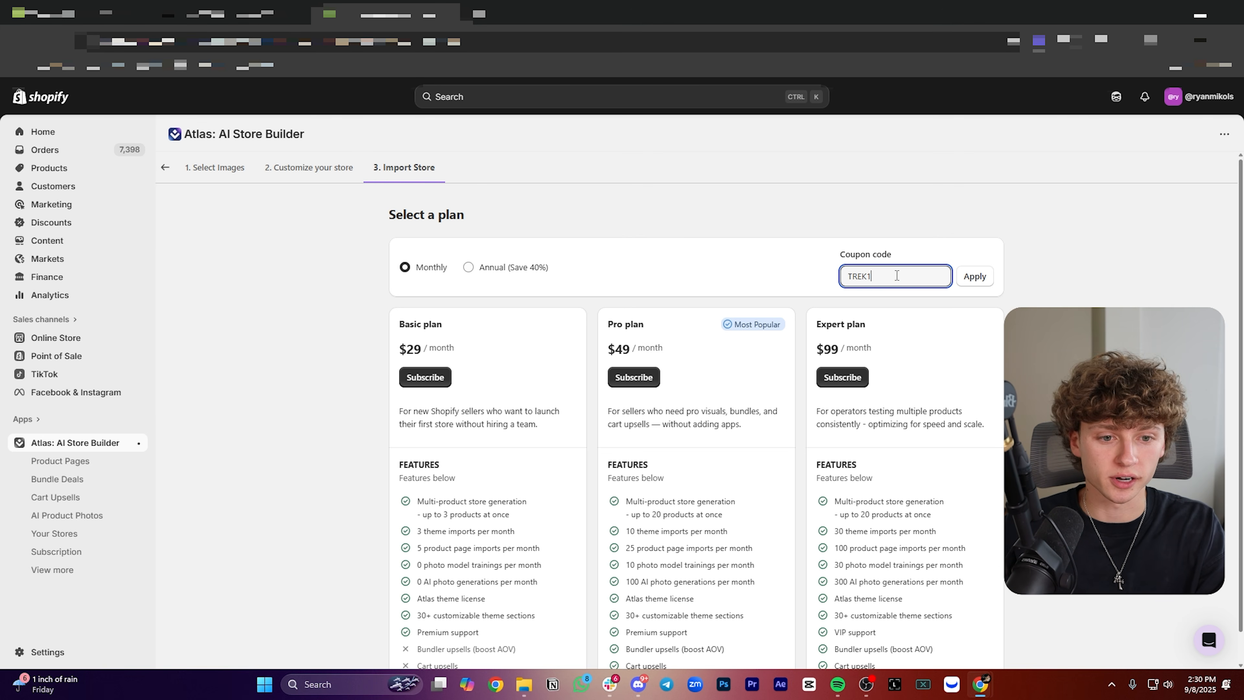
pyautogui.write('0')
pyautogui.click(973, 276)
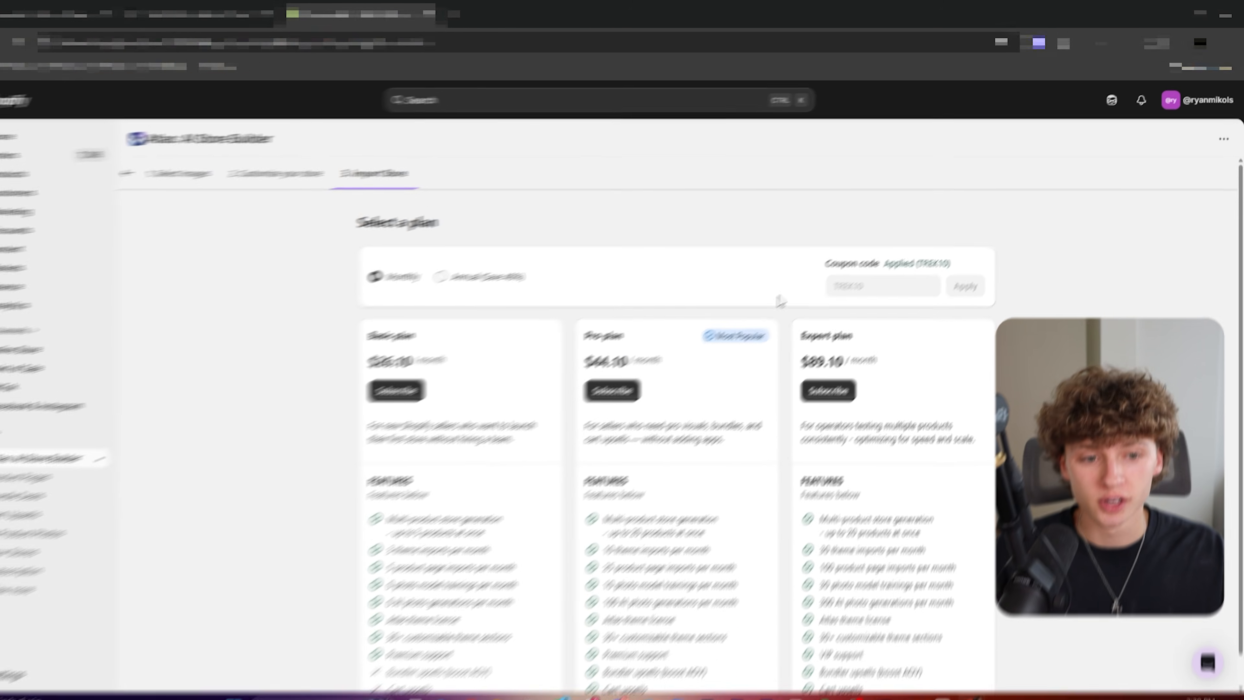
# Step: Subscribe to the monthly Basic plan and approve the discounted subscription
pyautogui.moveTo(868, 264); pyautogui.dragTo(938, 264)
pyautogui.click(701, 263)
pyautogui.moveTo(416, 336); pyautogui.dragTo(337, 339)
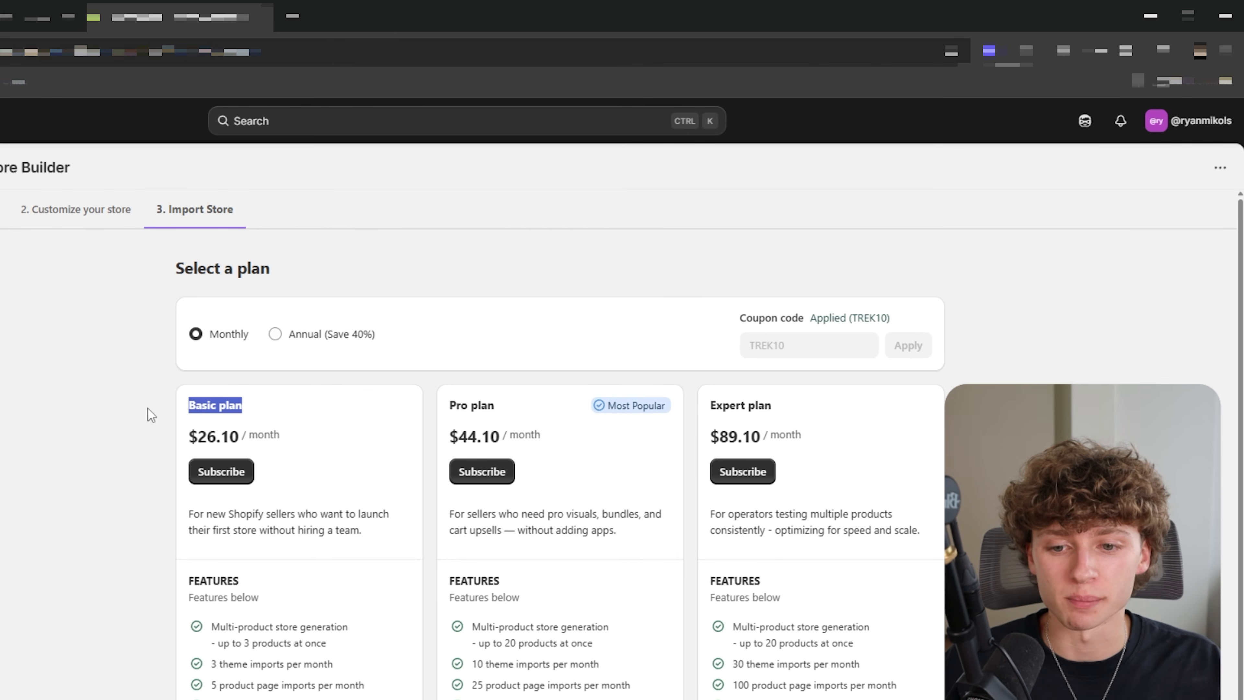
pyautogui.moveTo(241, 438); pyautogui.dragTo(183, 438)
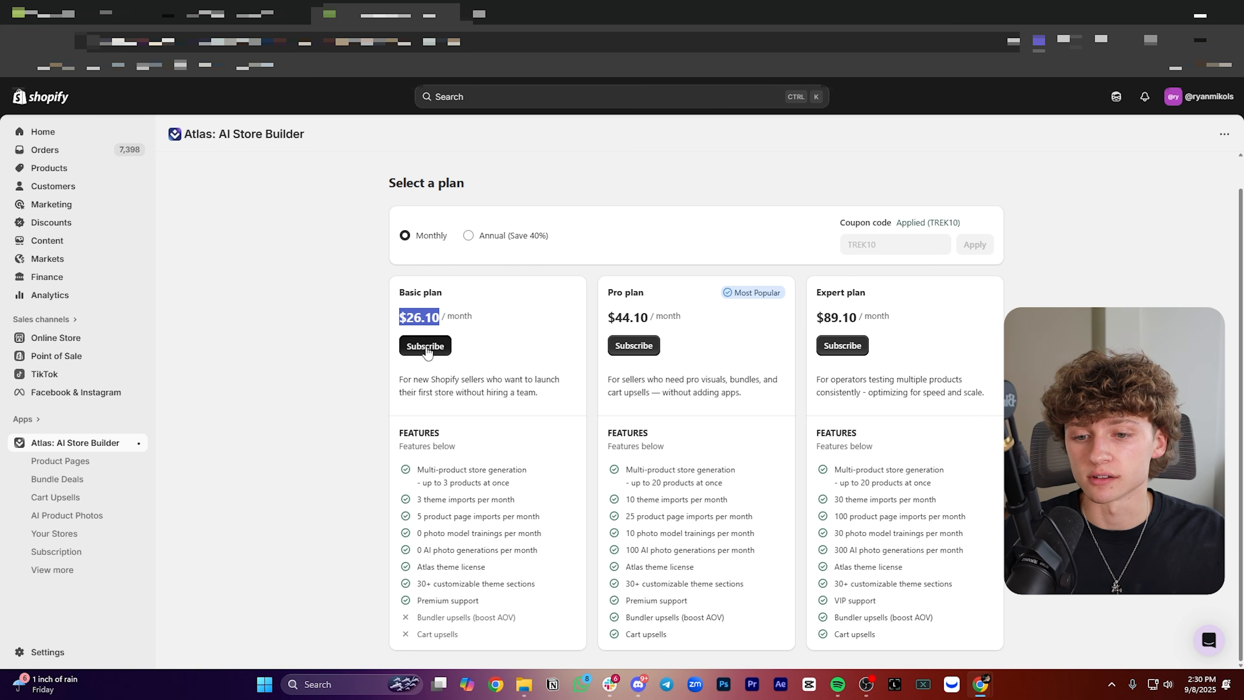
pyautogui.click(429, 346)
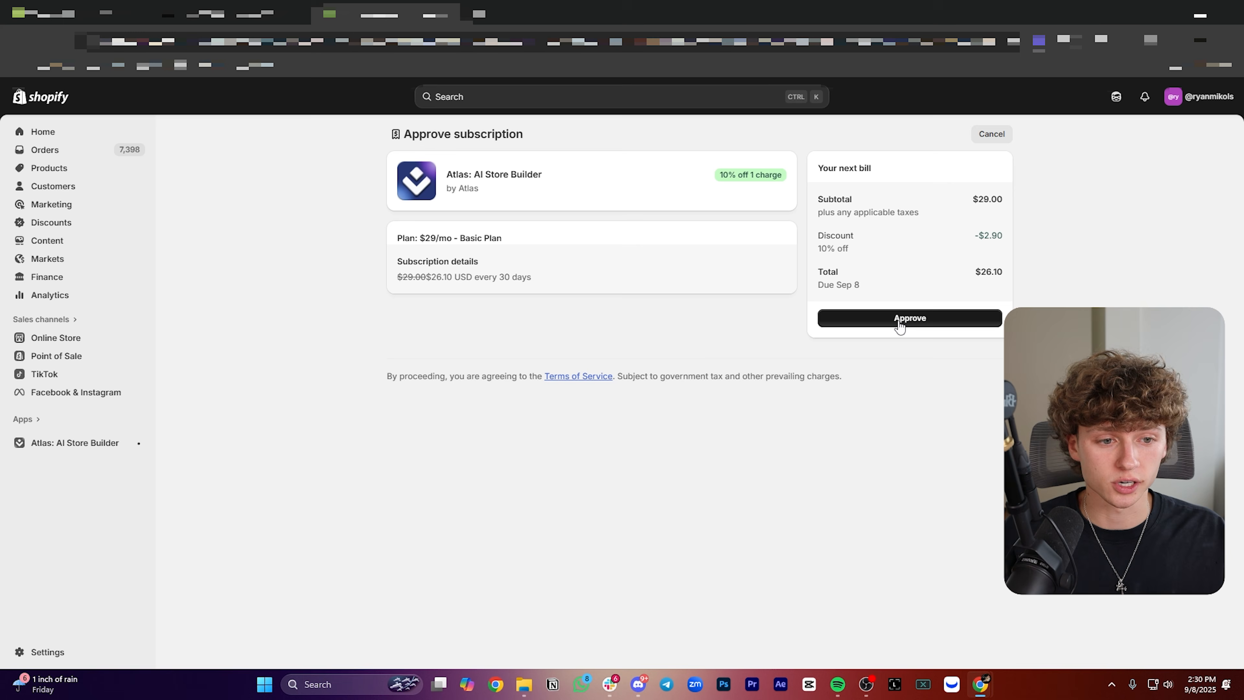
pyautogui.click(899, 324)
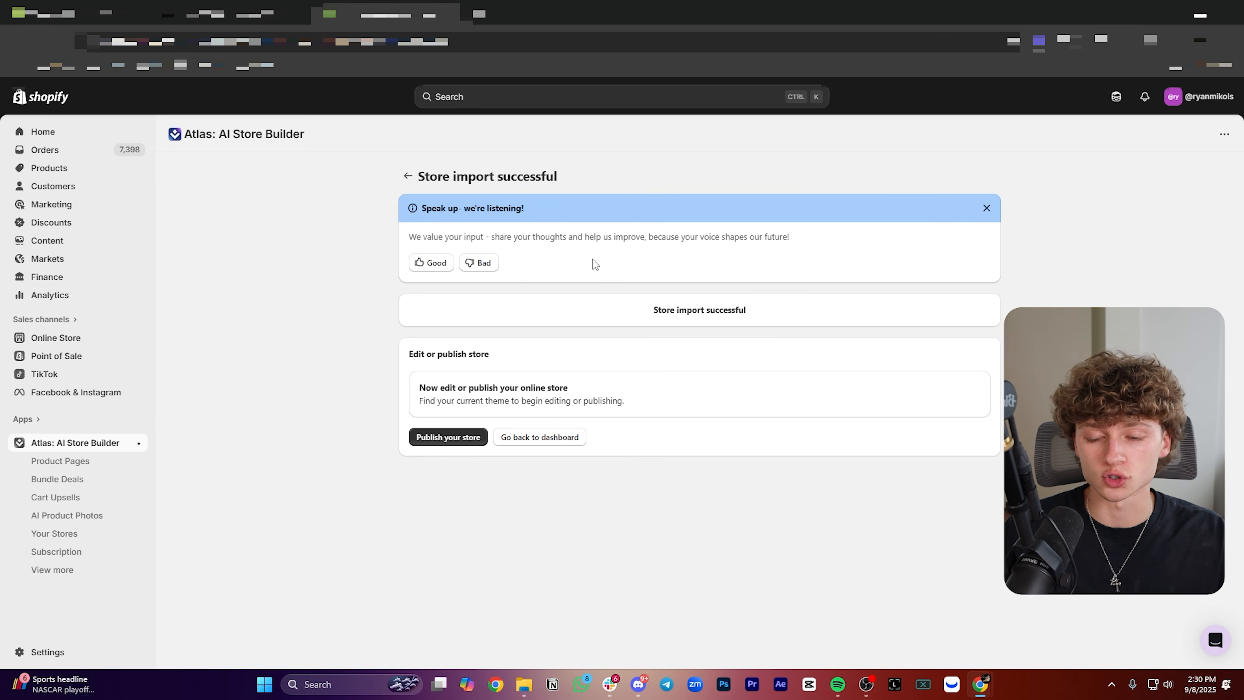
# Step: Go to the store's themes and publish the imported Atlas Theme as the current theme
pyautogui.moveTo(557, 176); pyautogui.dragTo(592, 184)
pyautogui.click(428, 181)
pyautogui.click(593, 183)
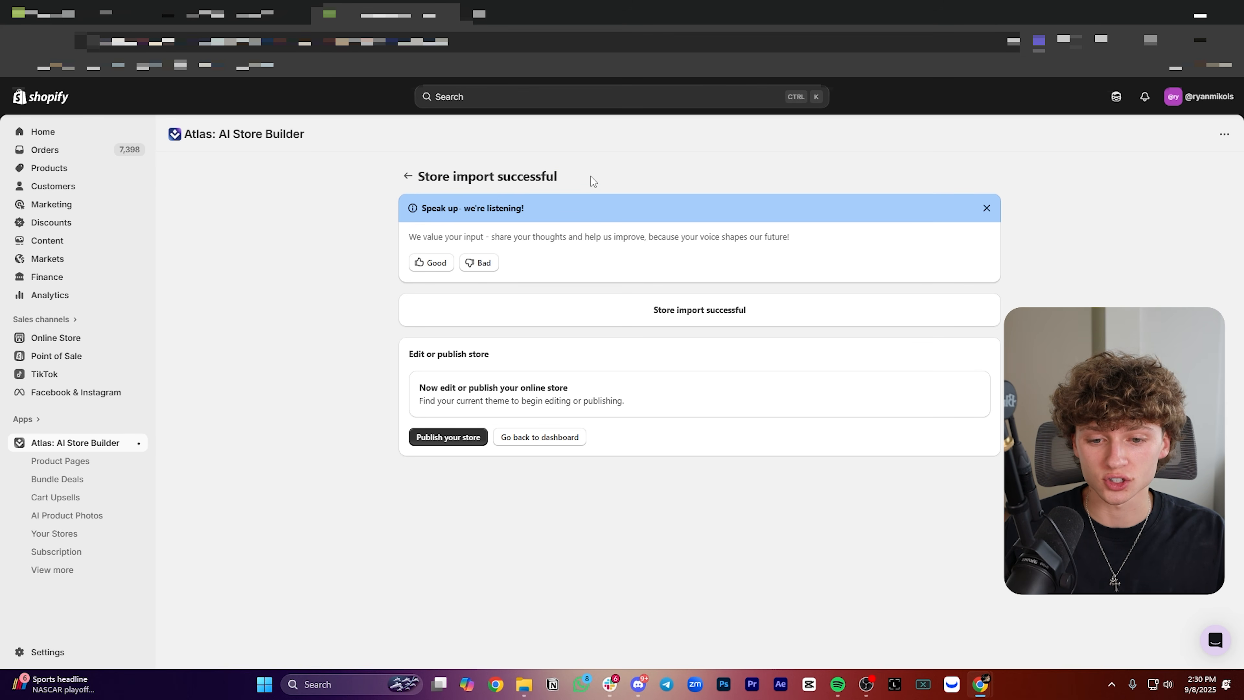
pyautogui.click(442, 441)
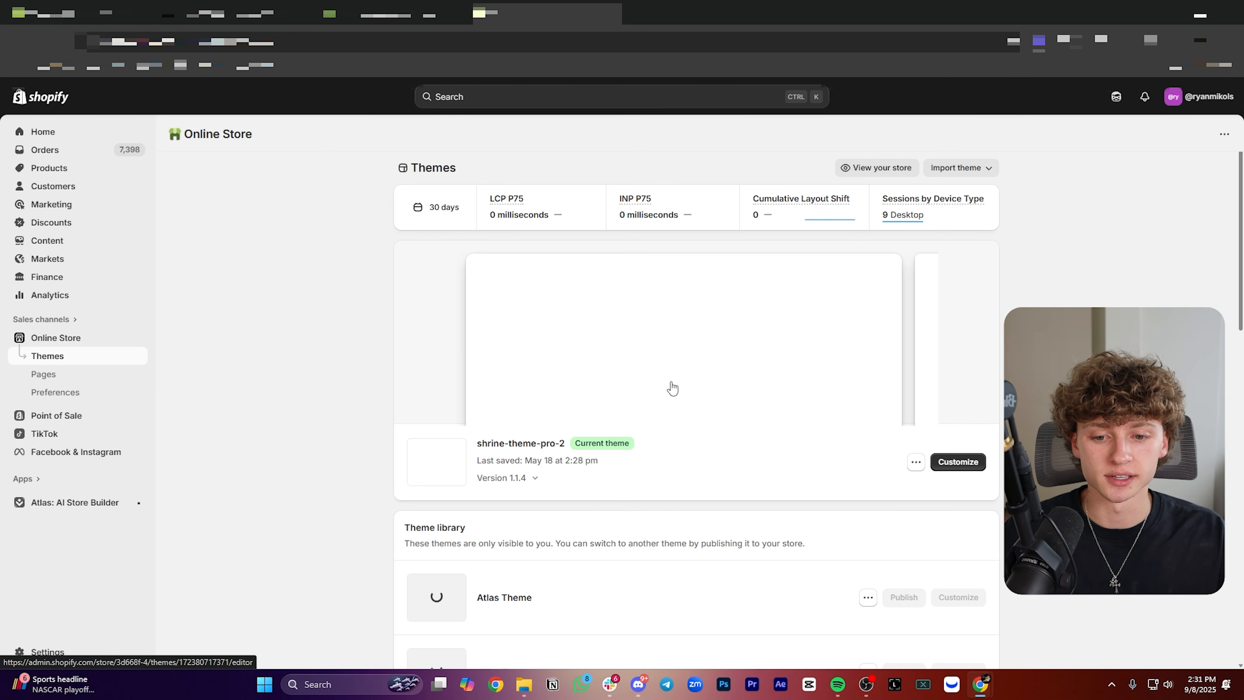
pyautogui.scroll(-2, 890, 490)
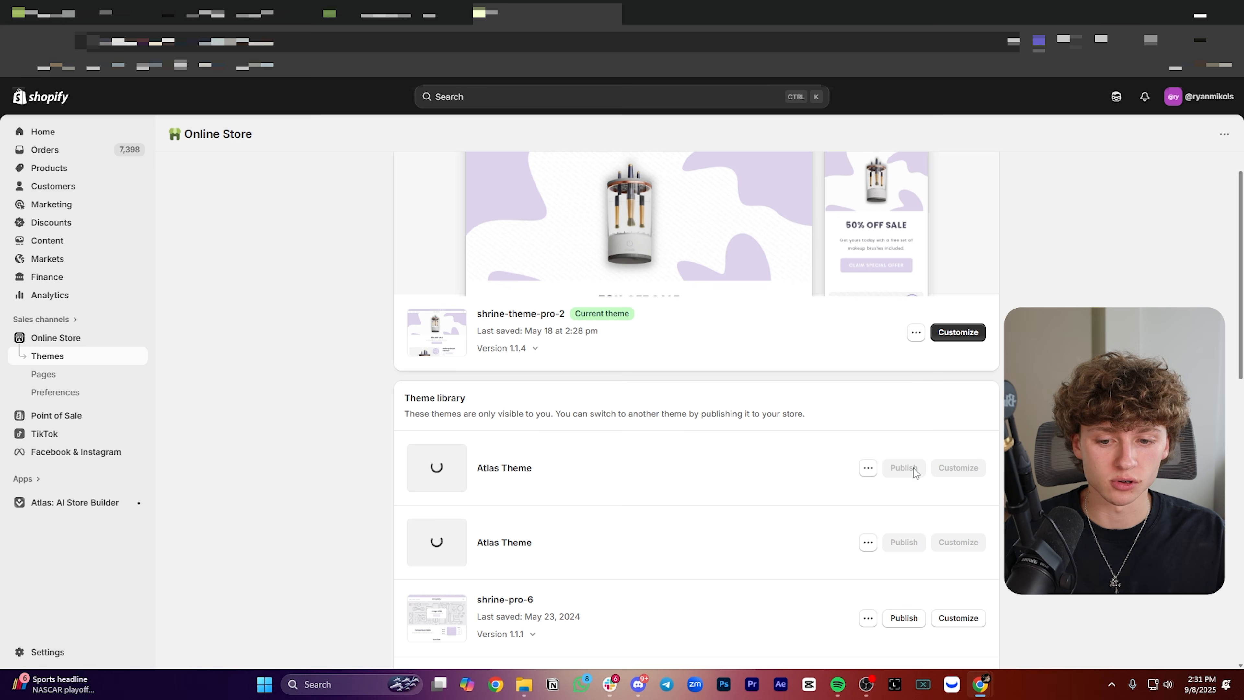
pyautogui.click(903, 469)
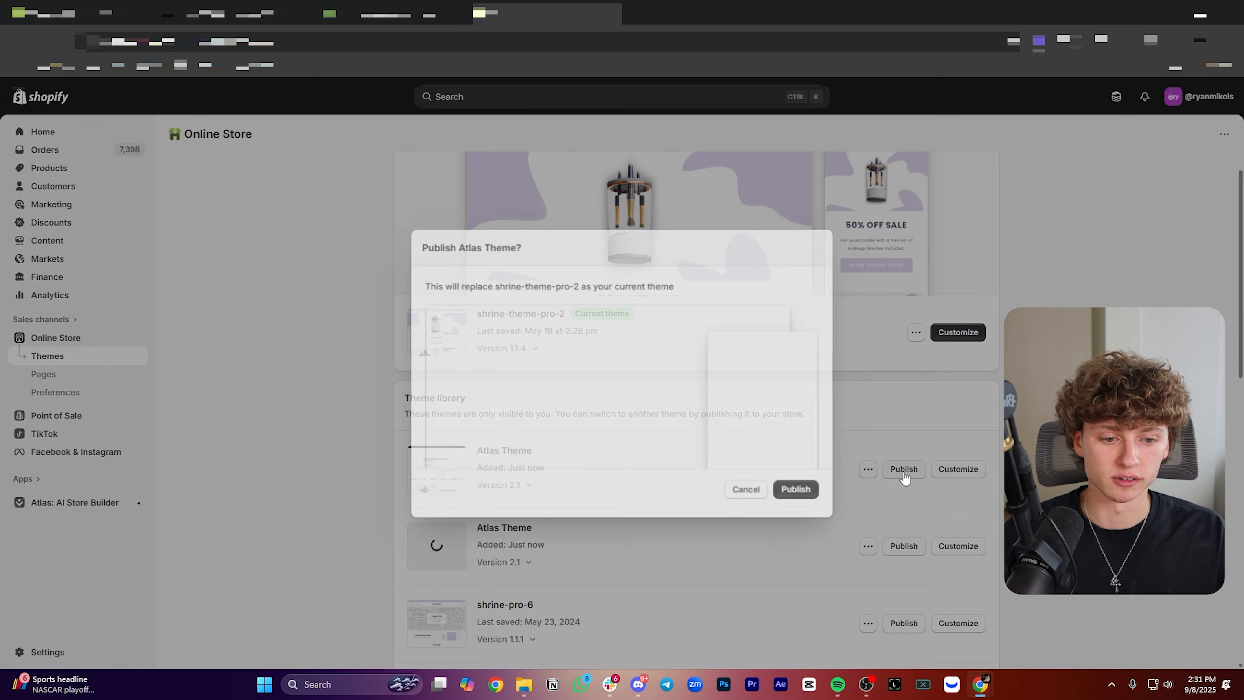
pyautogui.click(787, 484)
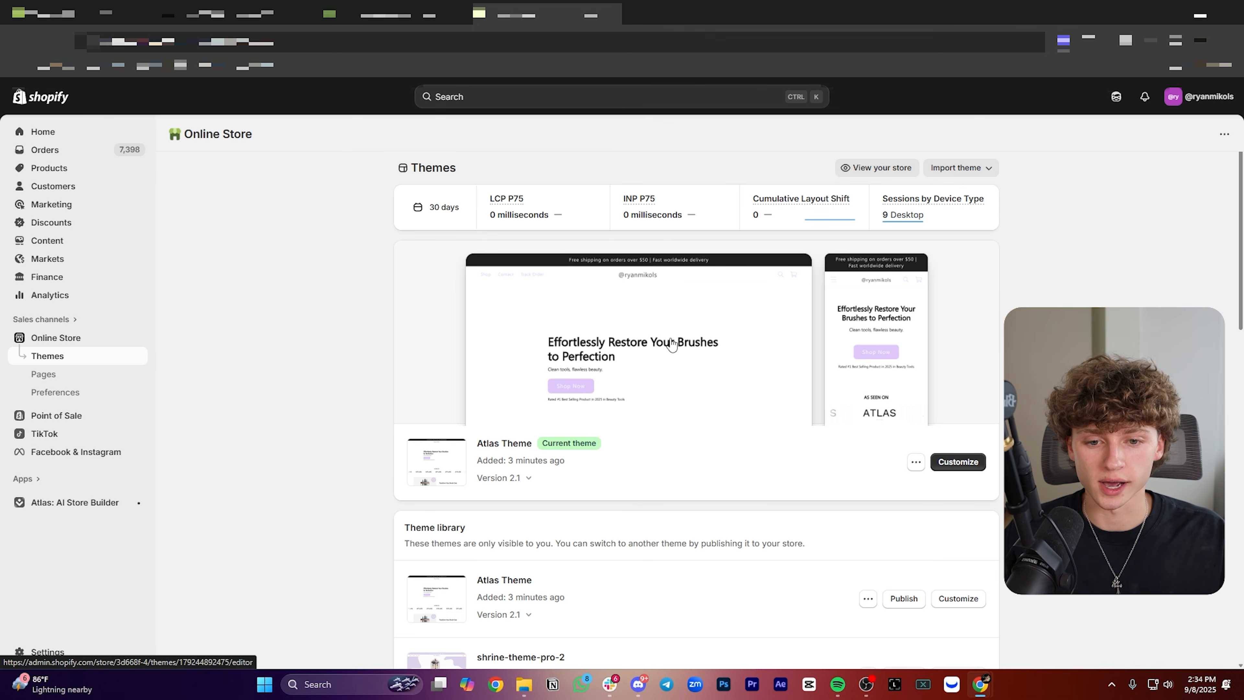
# Step: Open the Atlas Theme in the editor on the Default product template
pyautogui.click(671, 344)
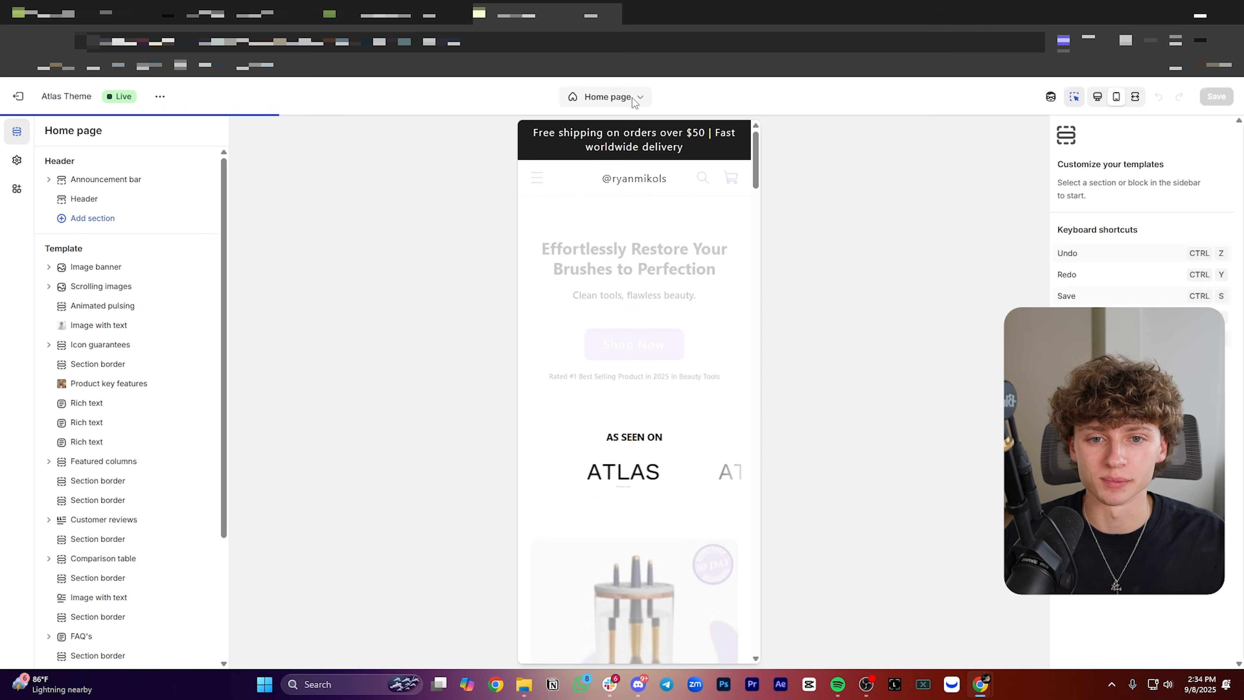
pyautogui.click(626, 98)
pyautogui.click(595, 172)
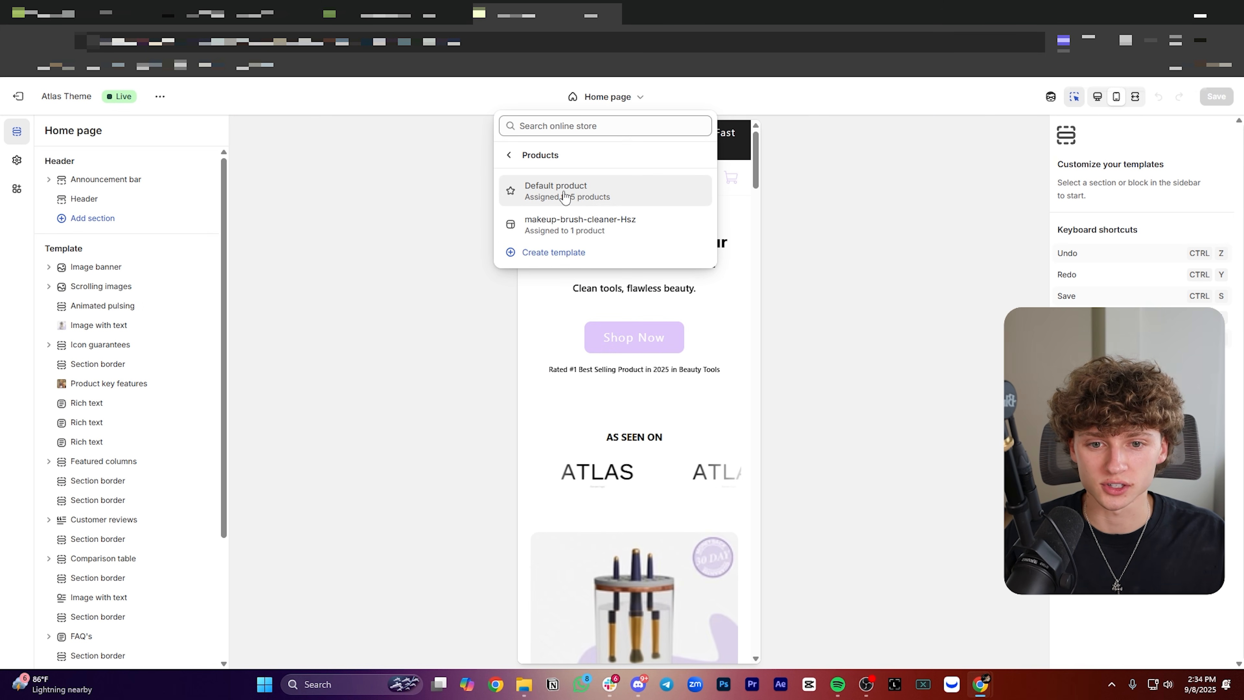
pyautogui.click(564, 191)
# Step: Change the template's preview product to Makeup Brush Cleaner
pyautogui.click(200, 168)
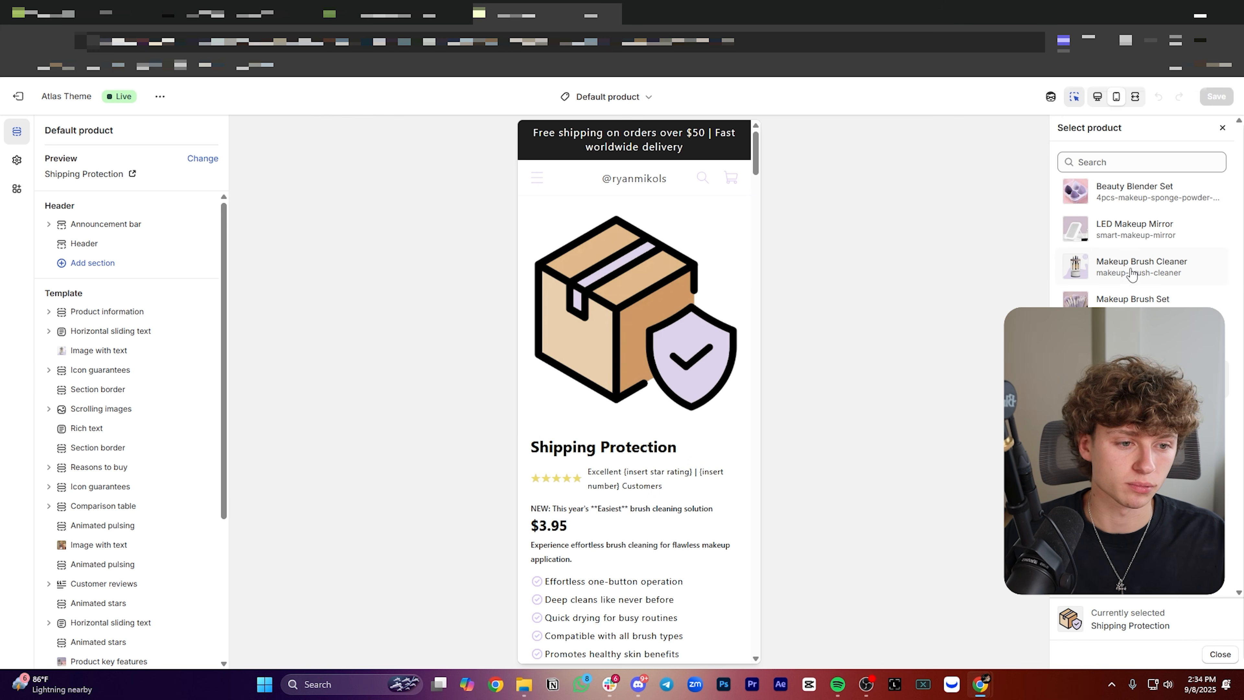
pyautogui.click(1093, 270)
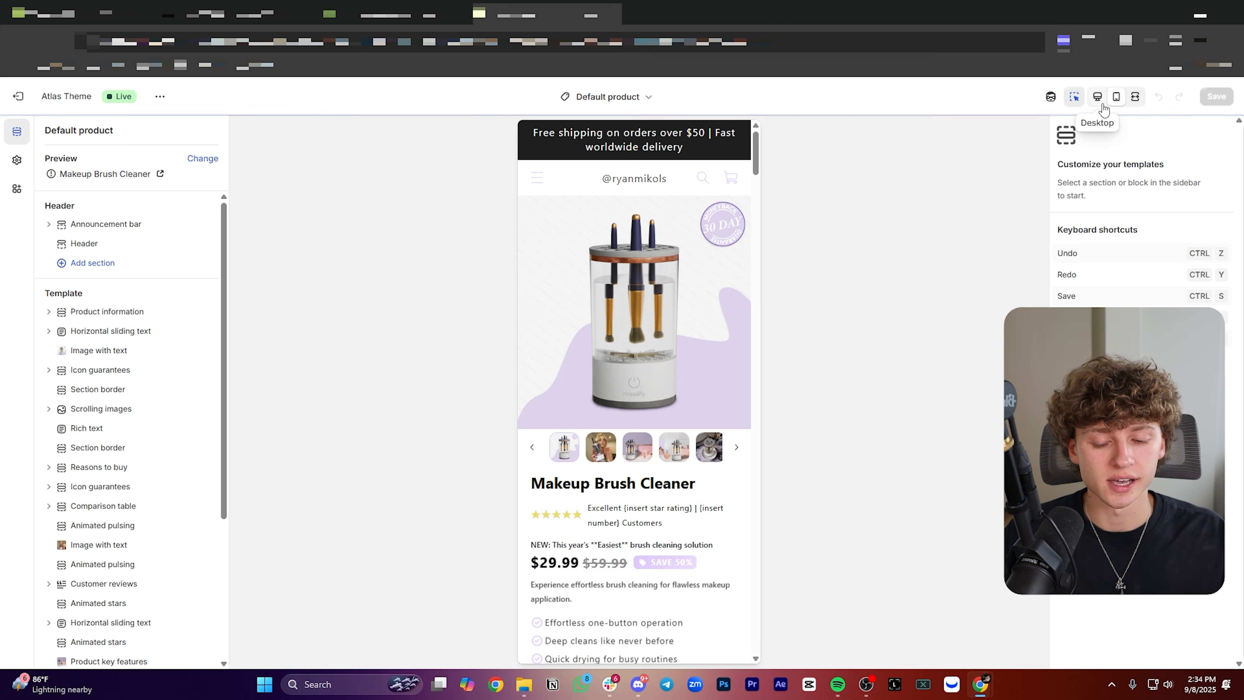
pyautogui.scroll(-4, 732, 271)
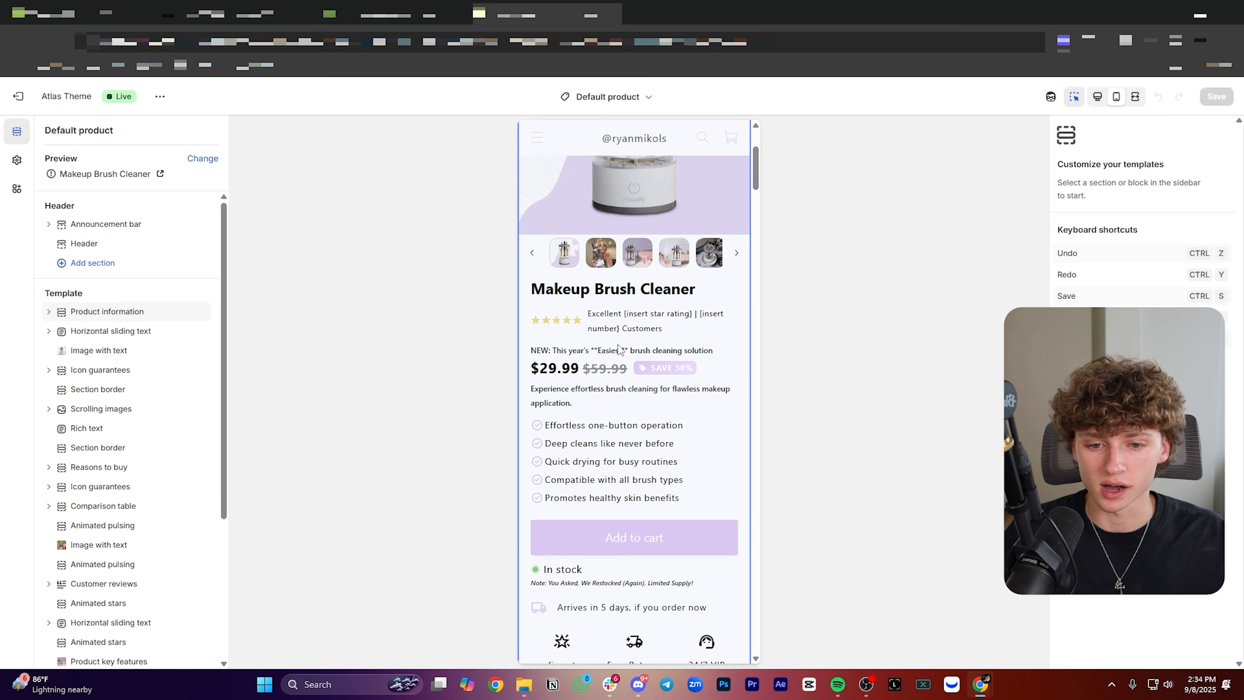
# Step: Edit the product rating text to read "Excellent 4.8 | 1,127+ Customers"
pyautogui.click(618, 324)
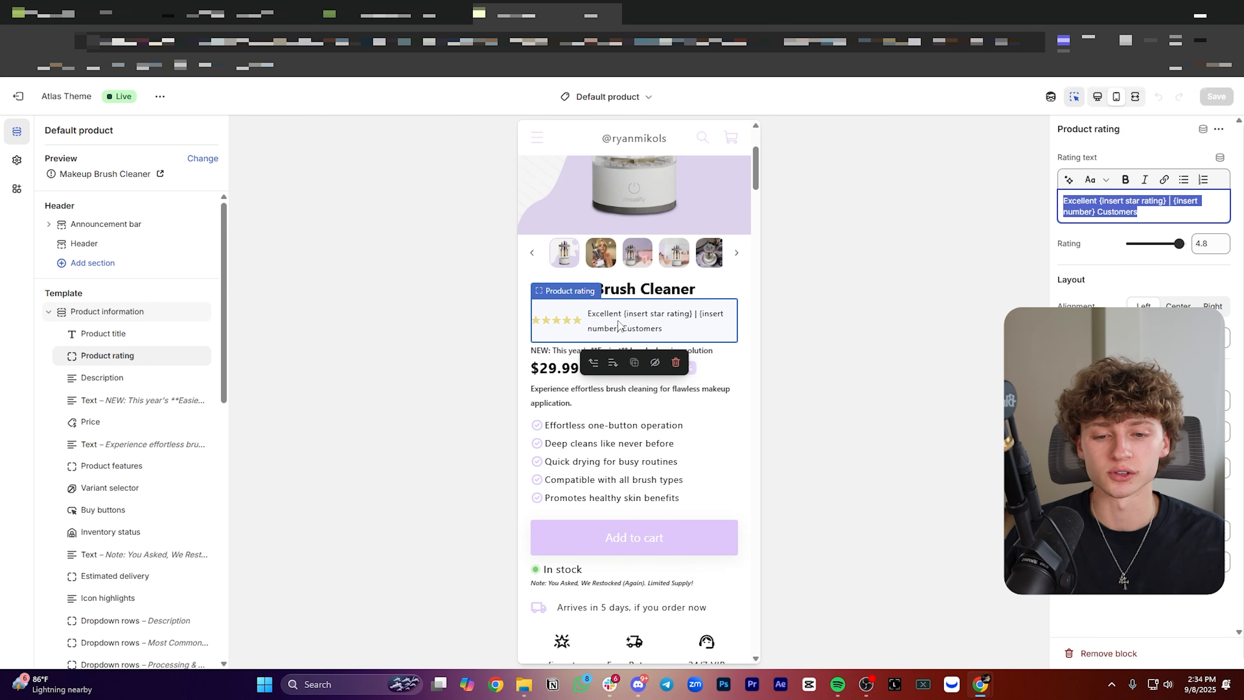
pyautogui.moveTo(1099, 201); pyautogui.dragTo(1159, 198)
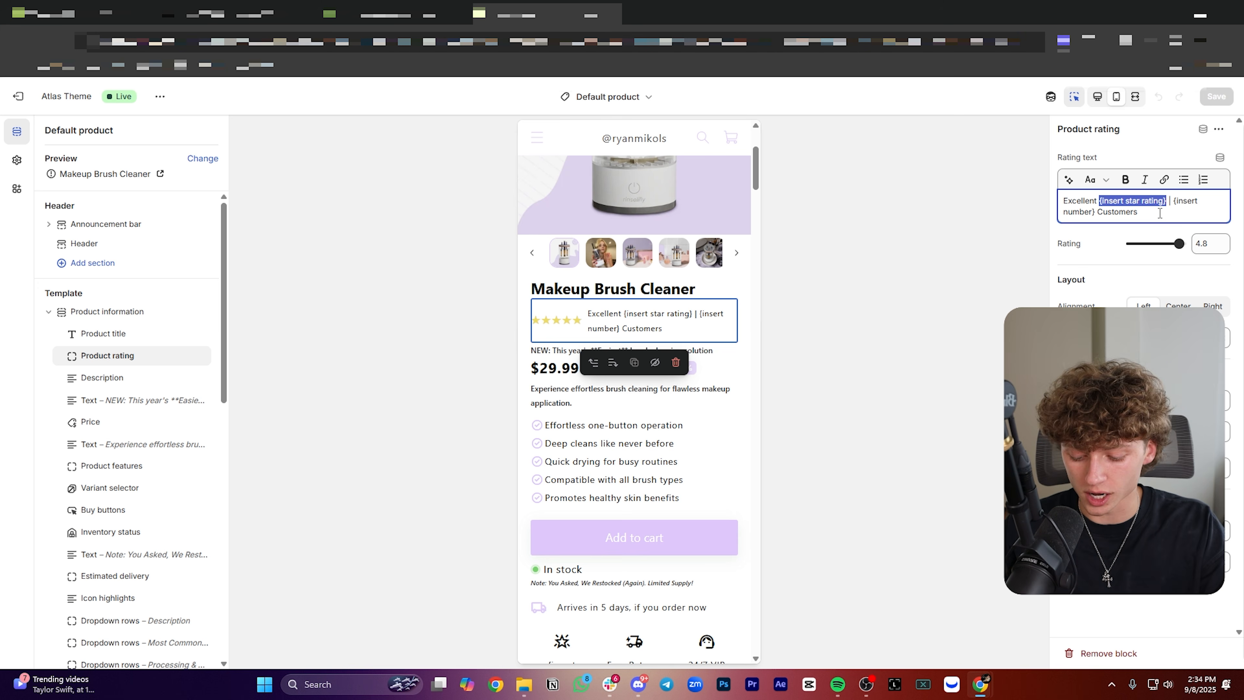
pyautogui.write('4.8')
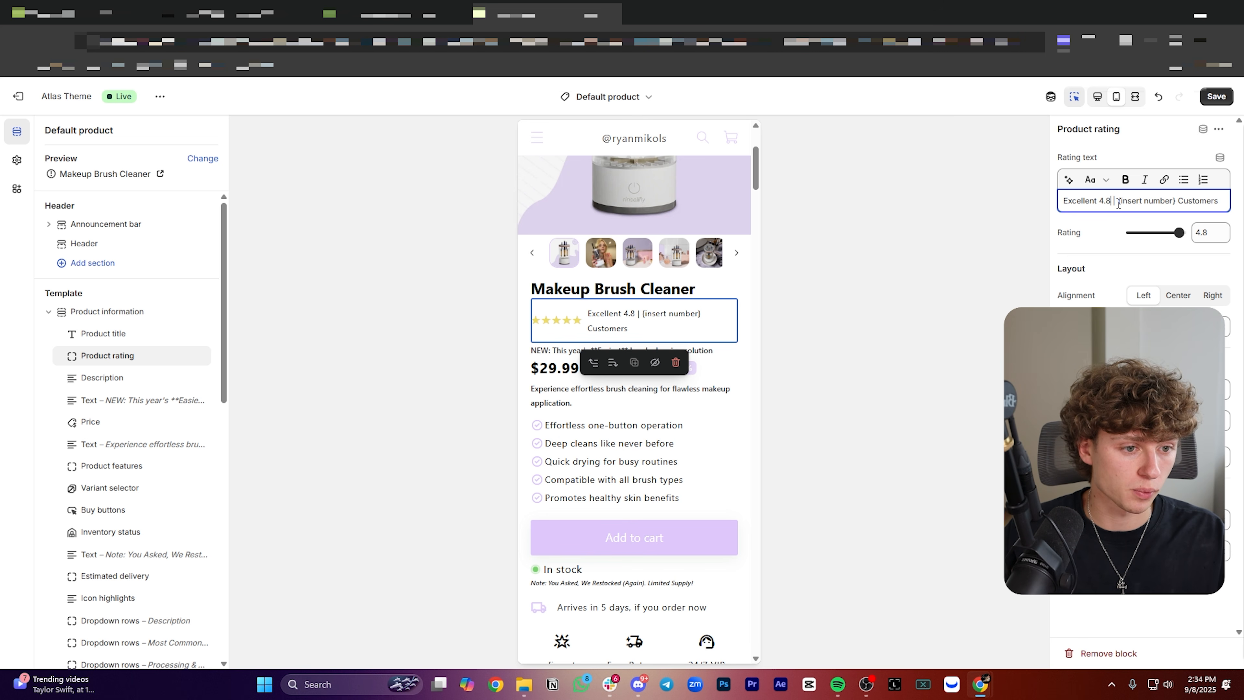
pyautogui.moveTo(1118, 202); pyautogui.dragTo(1175, 201)
pyautogui.write('1,127_')
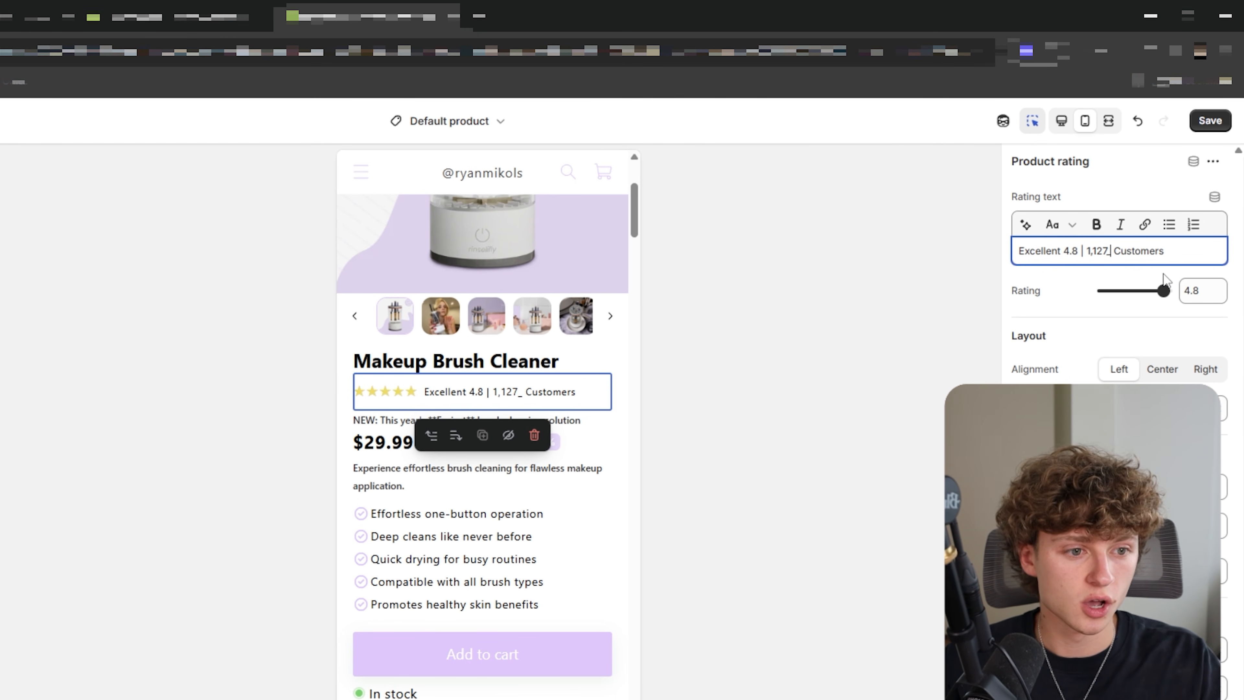
pyautogui.press('BackSpace')
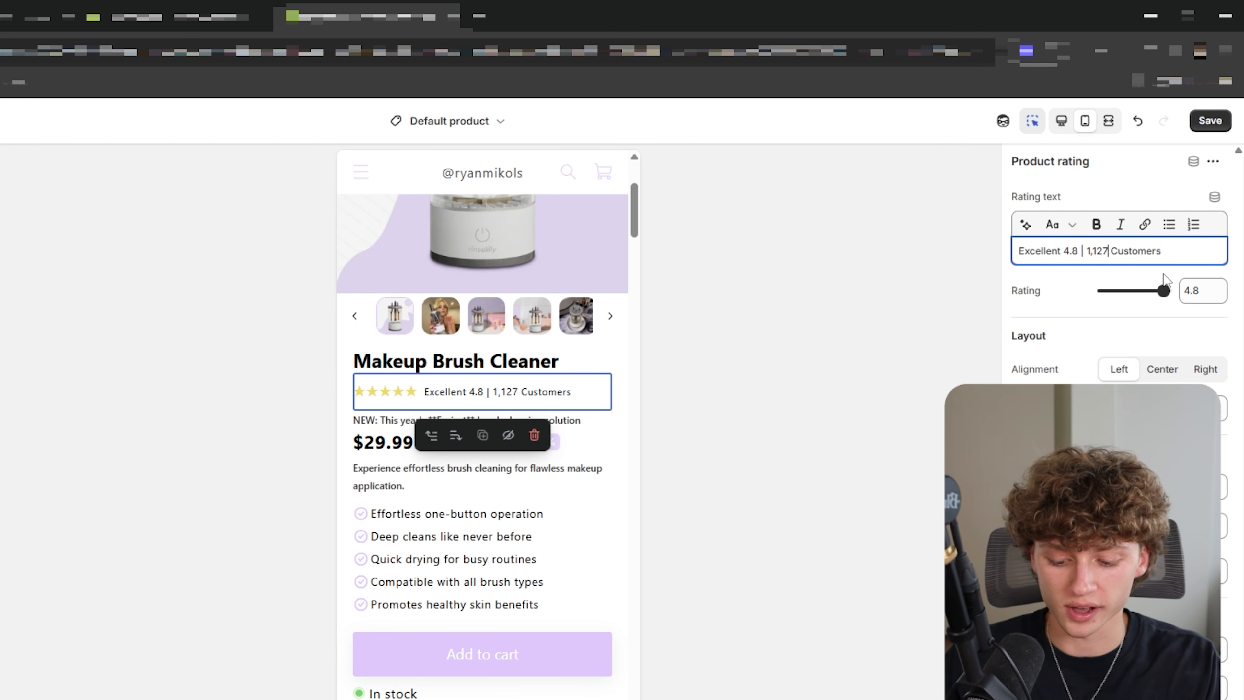
pyautogui.write('+')
# Step: Remove the "NEW: This year's **Easiest** brush cleaning solution" text block from the product information
pyautogui.scroll(-2, 529, 272)
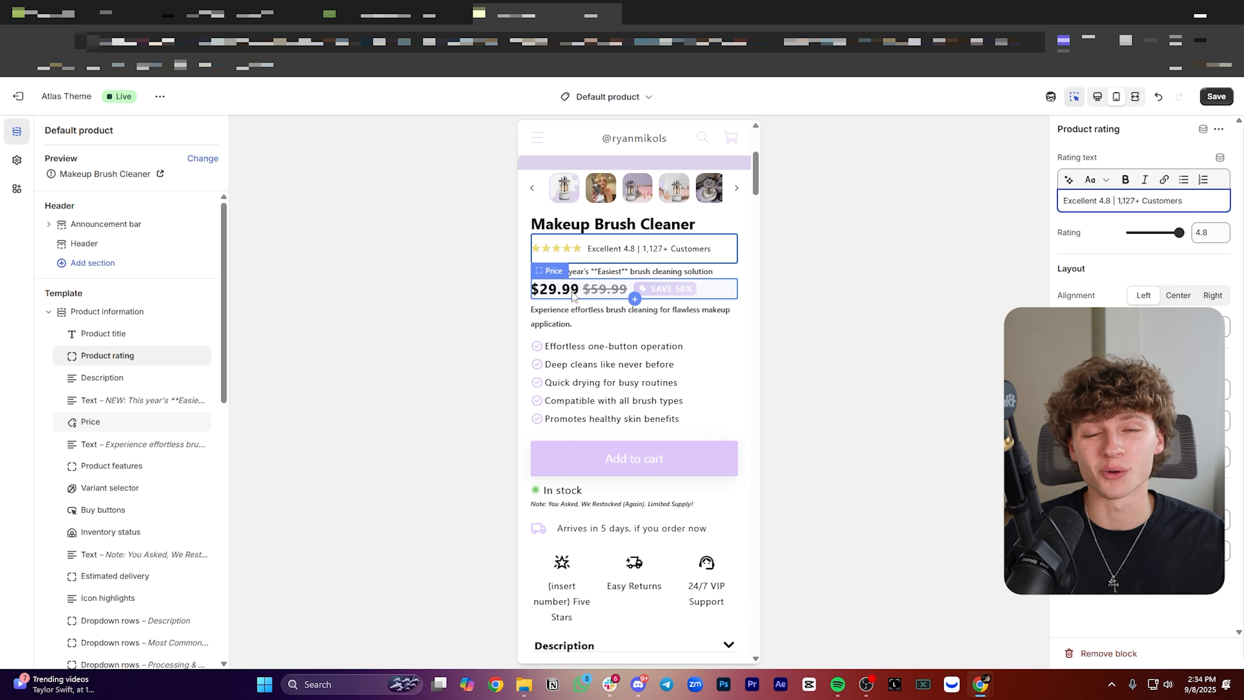
pyautogui.scroll(5, 585, 318)
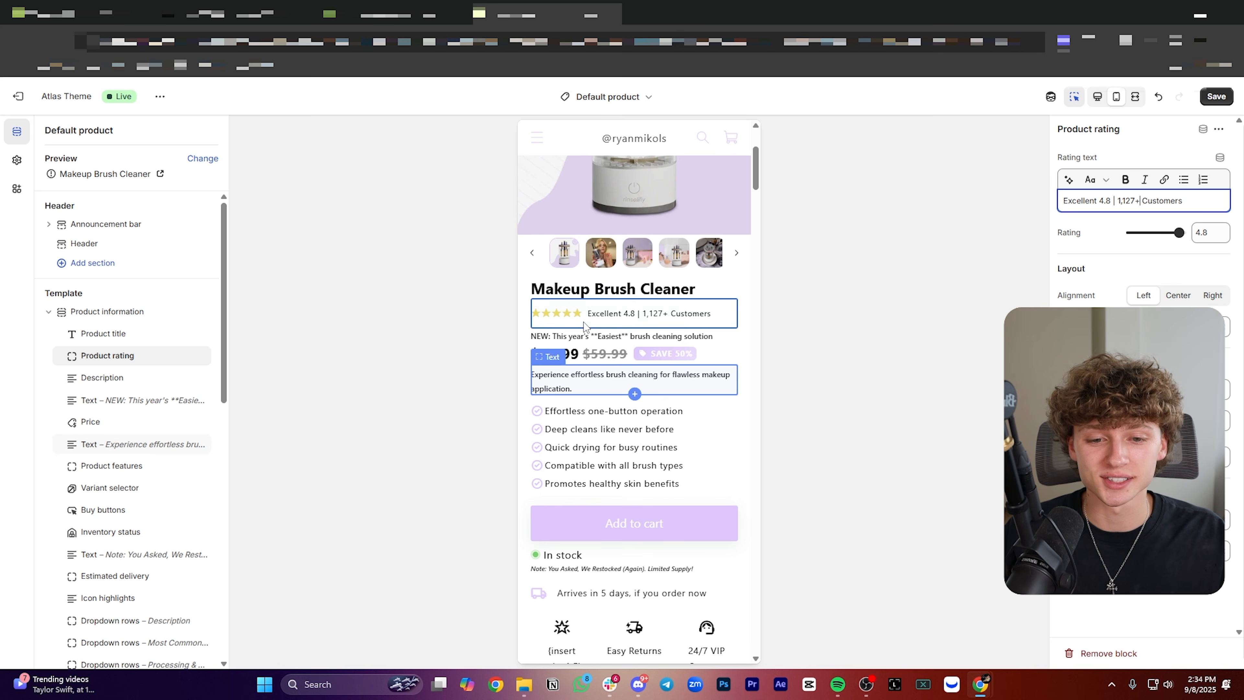
pyautogui.scroll(-5, 743, 331)
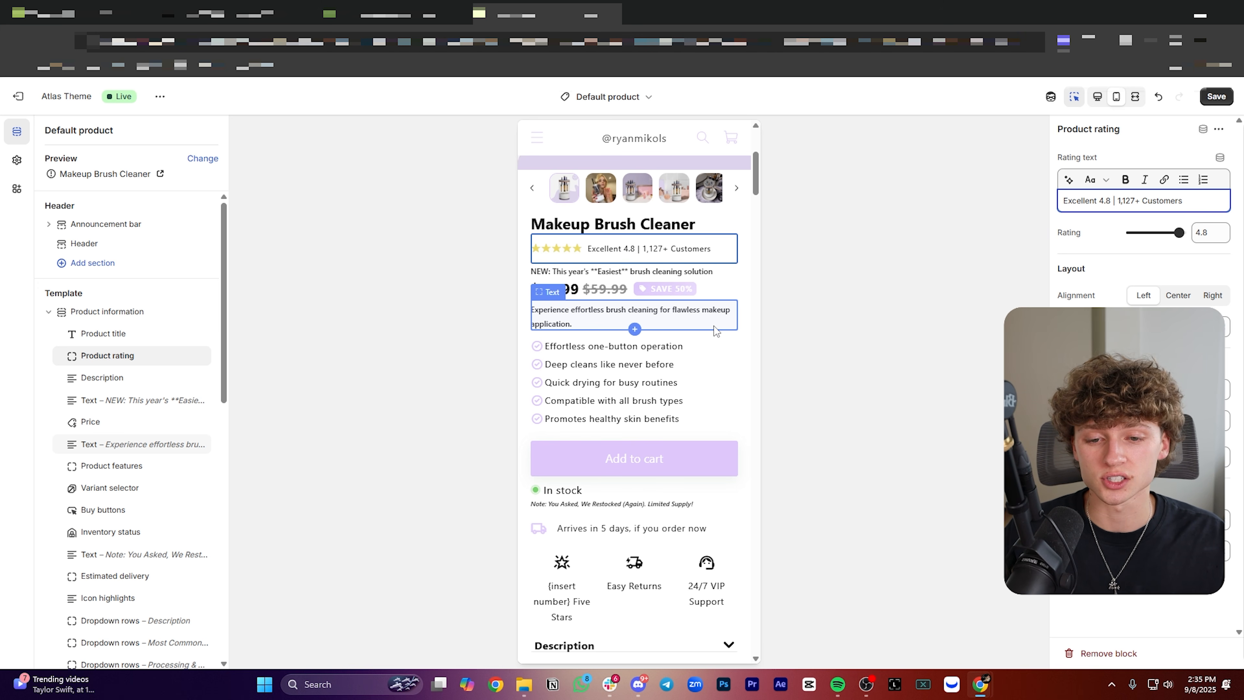
pyautogui.scroll(2, 713, 327)
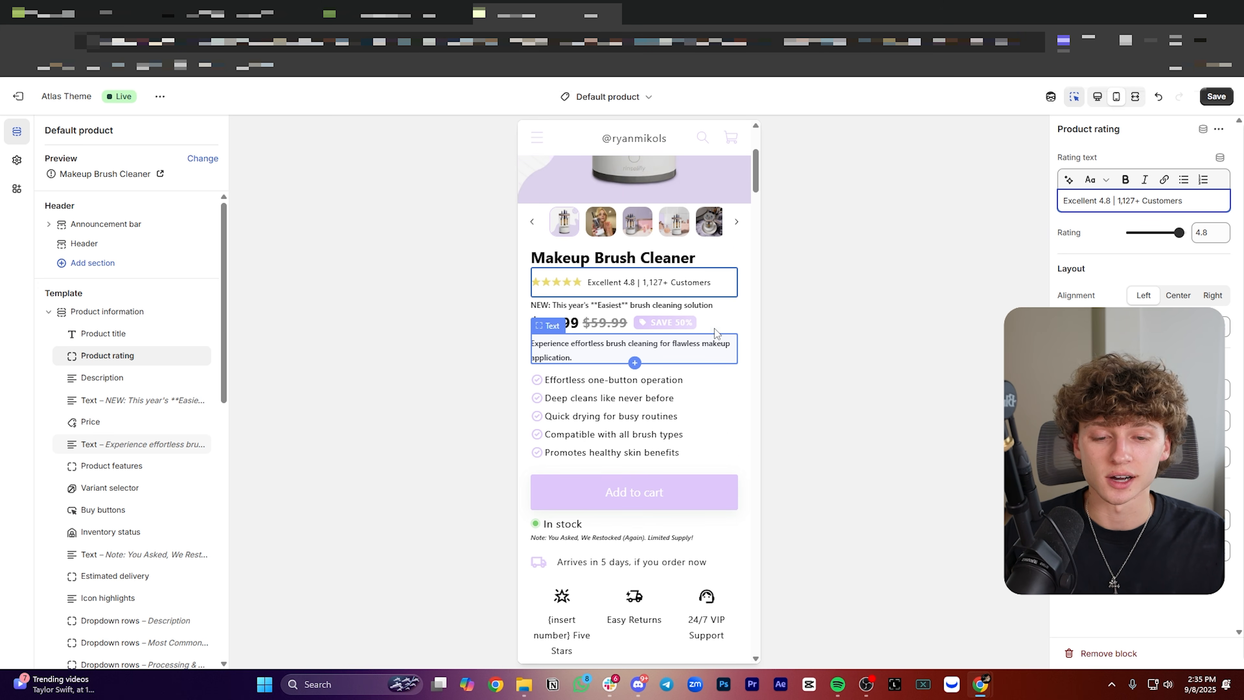
pyautogui.click(703, 338)
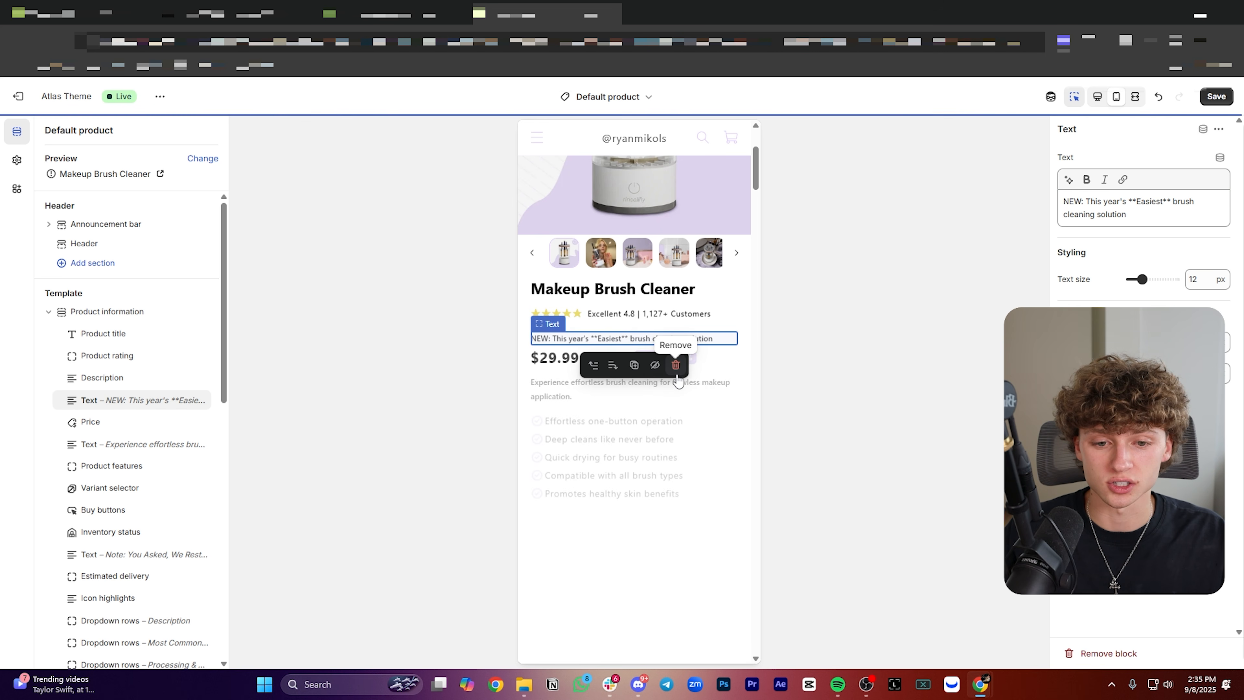
pyautogui.click(670, 365)
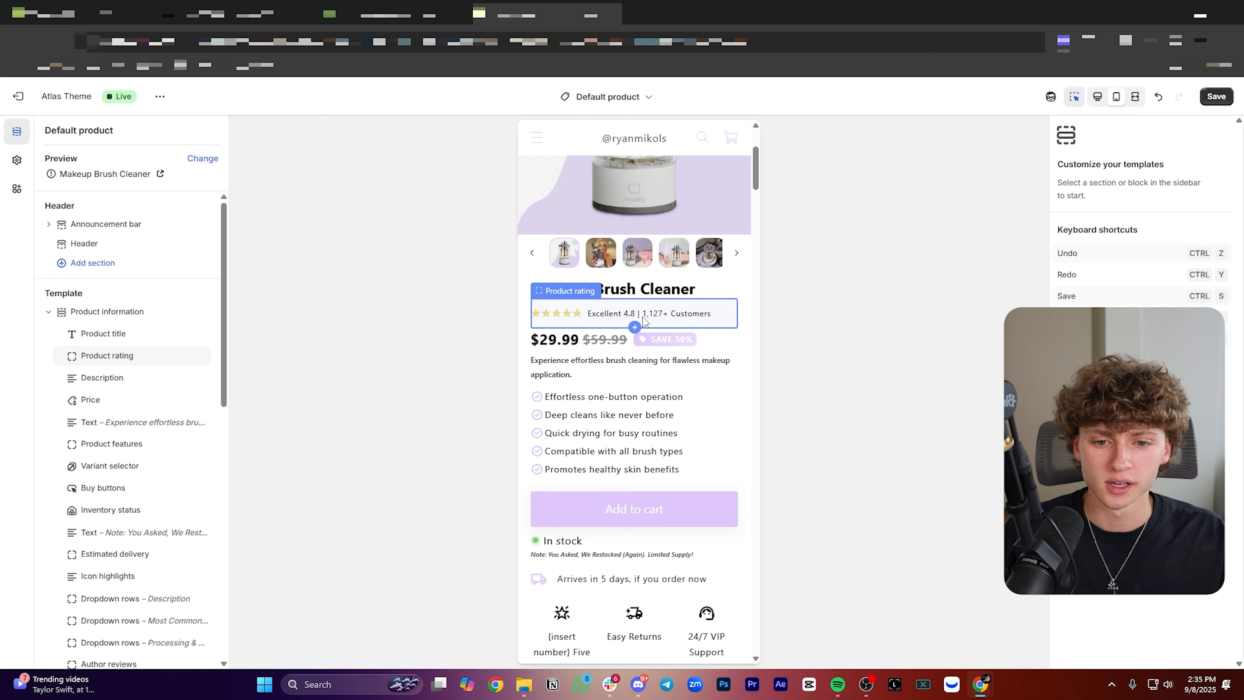
# Step: Inspect the product information blocks in the preview, from price and features down to the stock note and Description dropdown
pyautogui.click(670, 314)
pyautogui.click(710, 340)
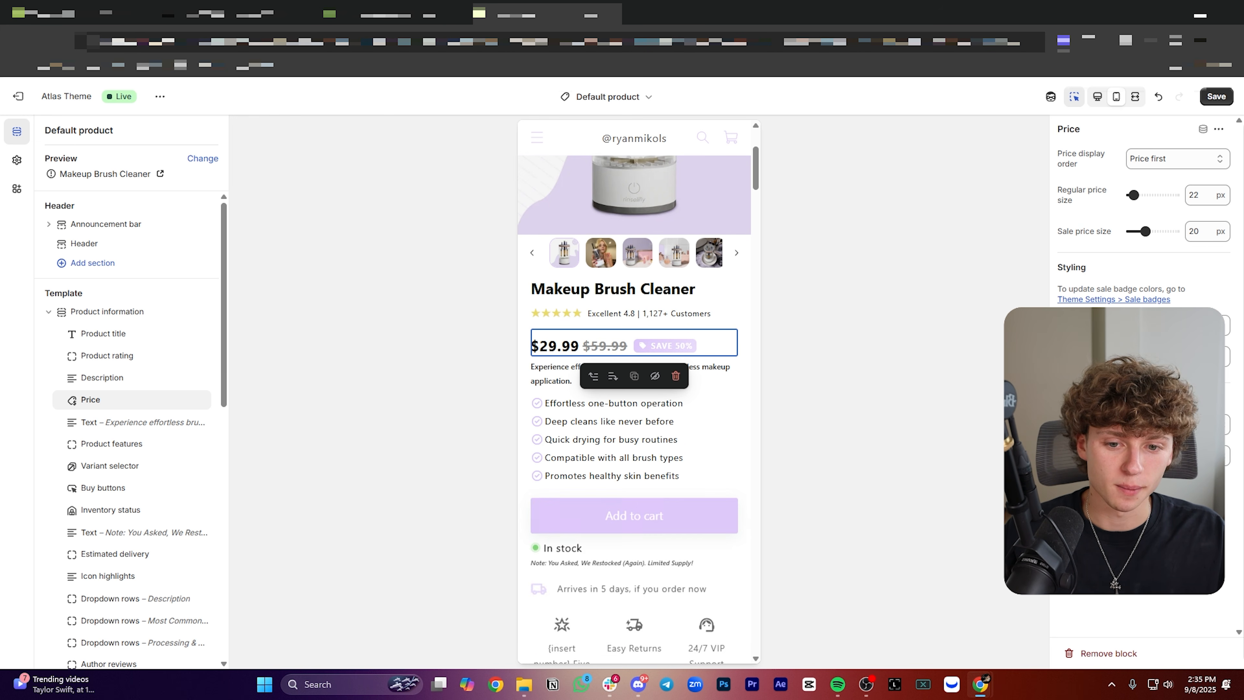
pyautogui.click(711, 374)
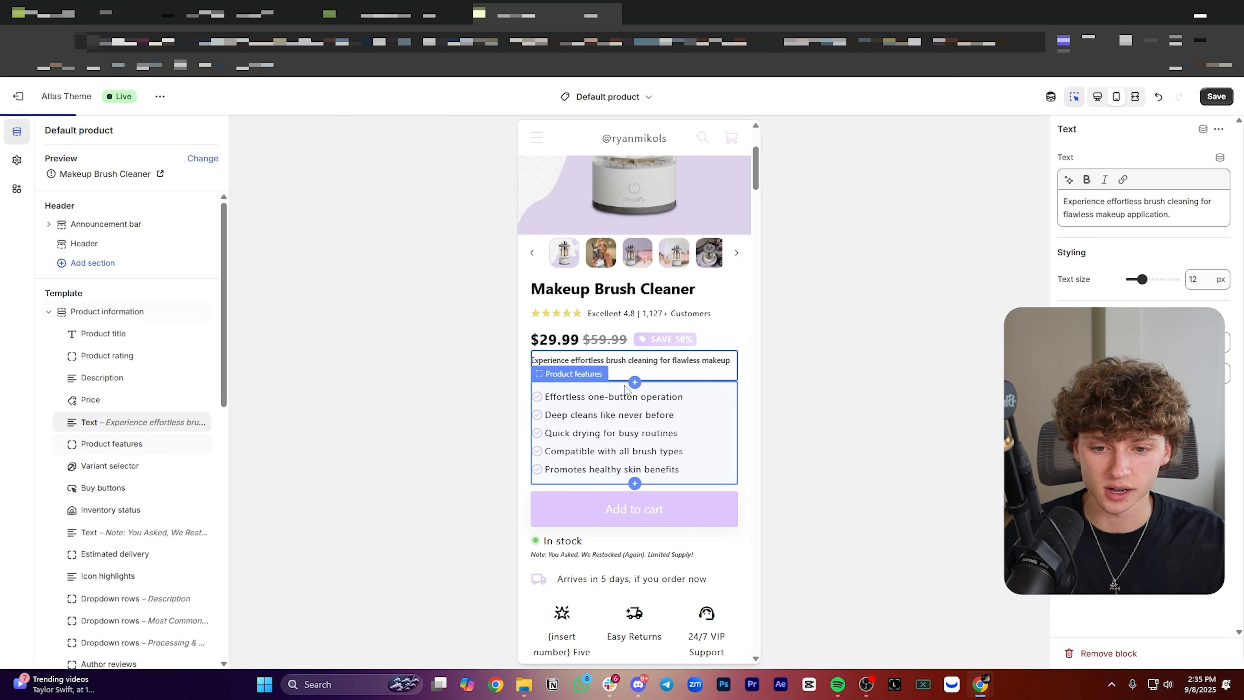
pyautogui.click(623, 388)
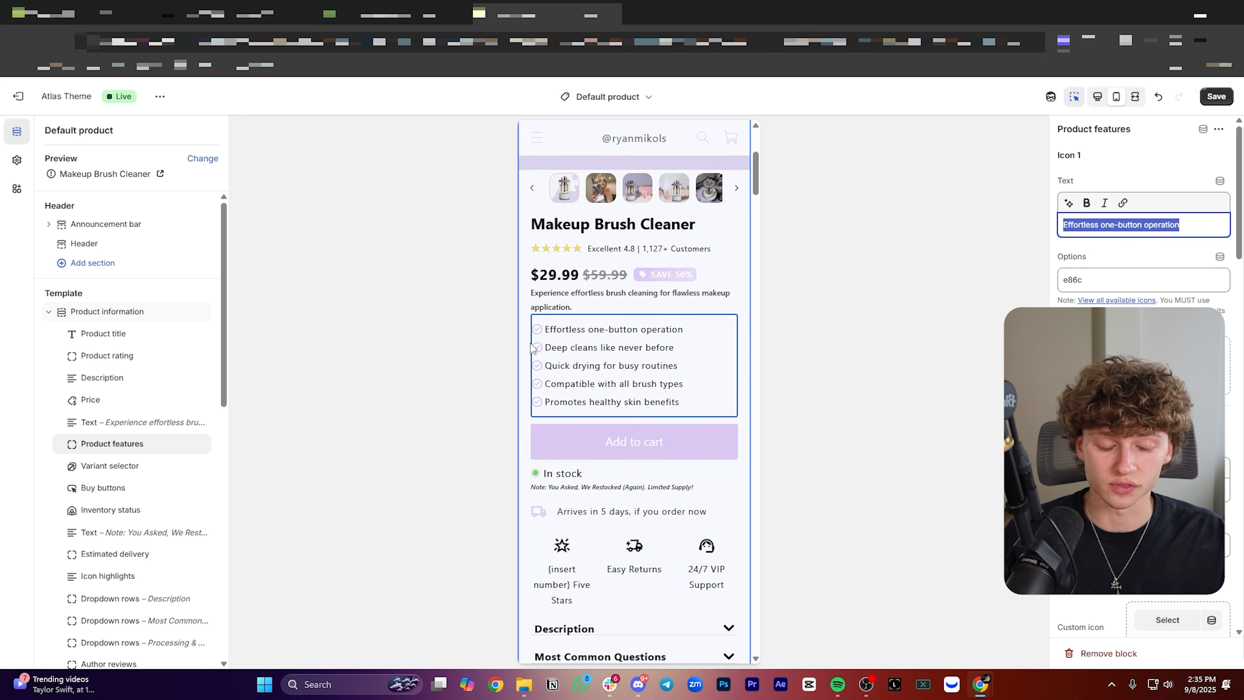
pyautogui.scroll(-5, 1141, 352)
pyautogui.scroll(5, 1141, 353)
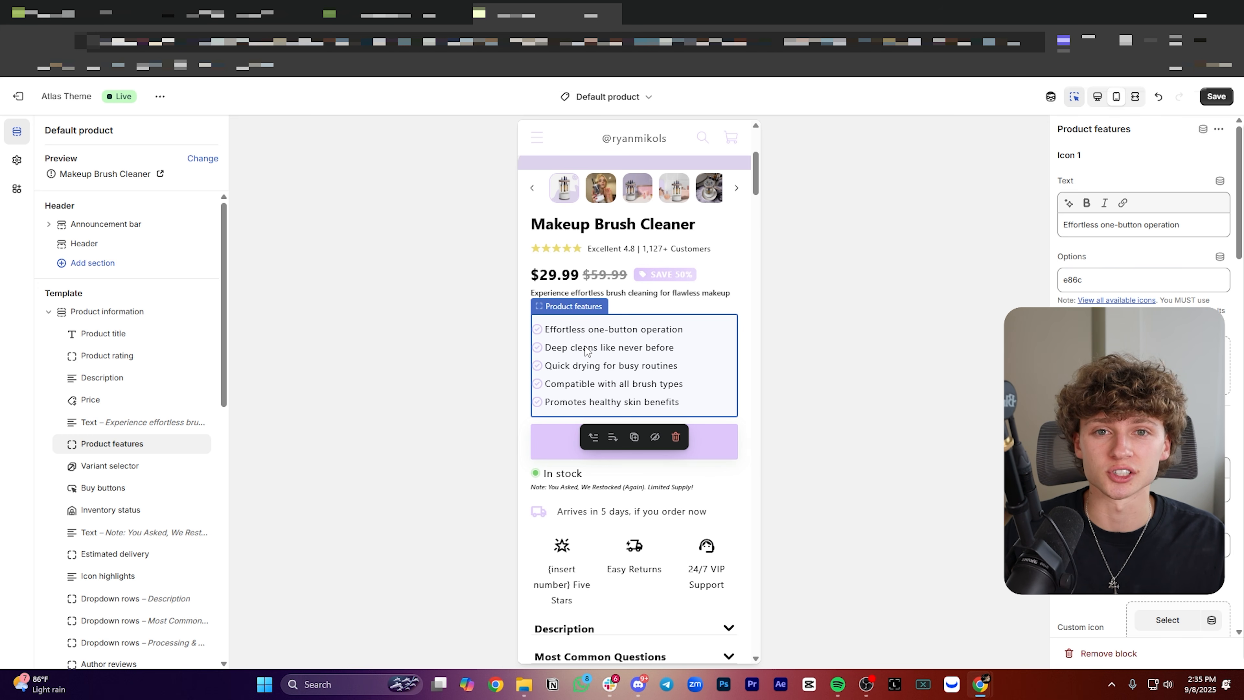
pyautogui.scroll(-2, 586, 350)
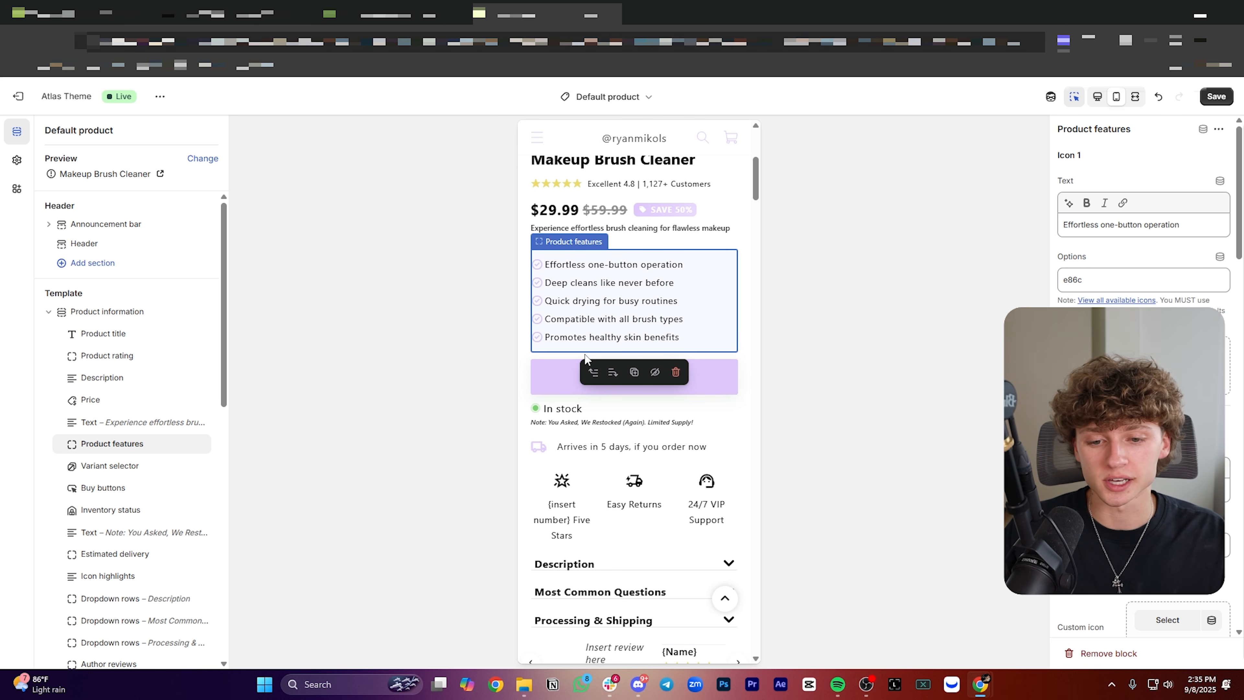
pyautogui.click(576, 412)
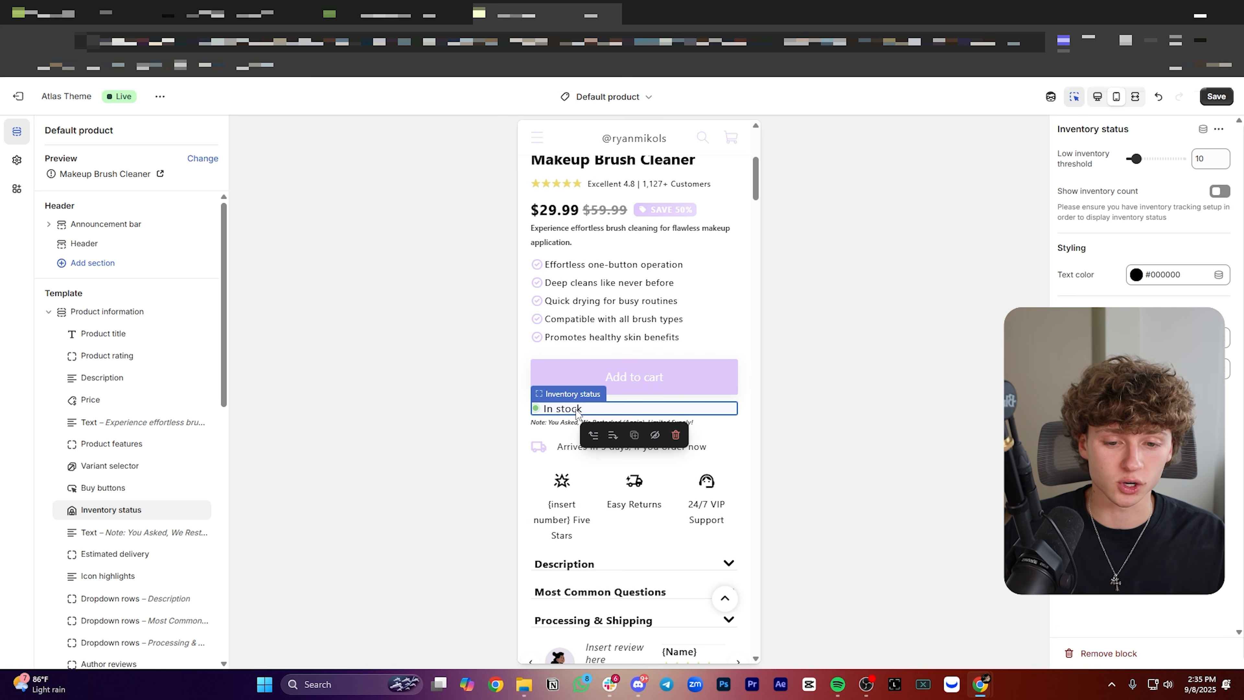
pyautogui.click(558, 422)
pyautogui.scroll(-3, 594, 404)
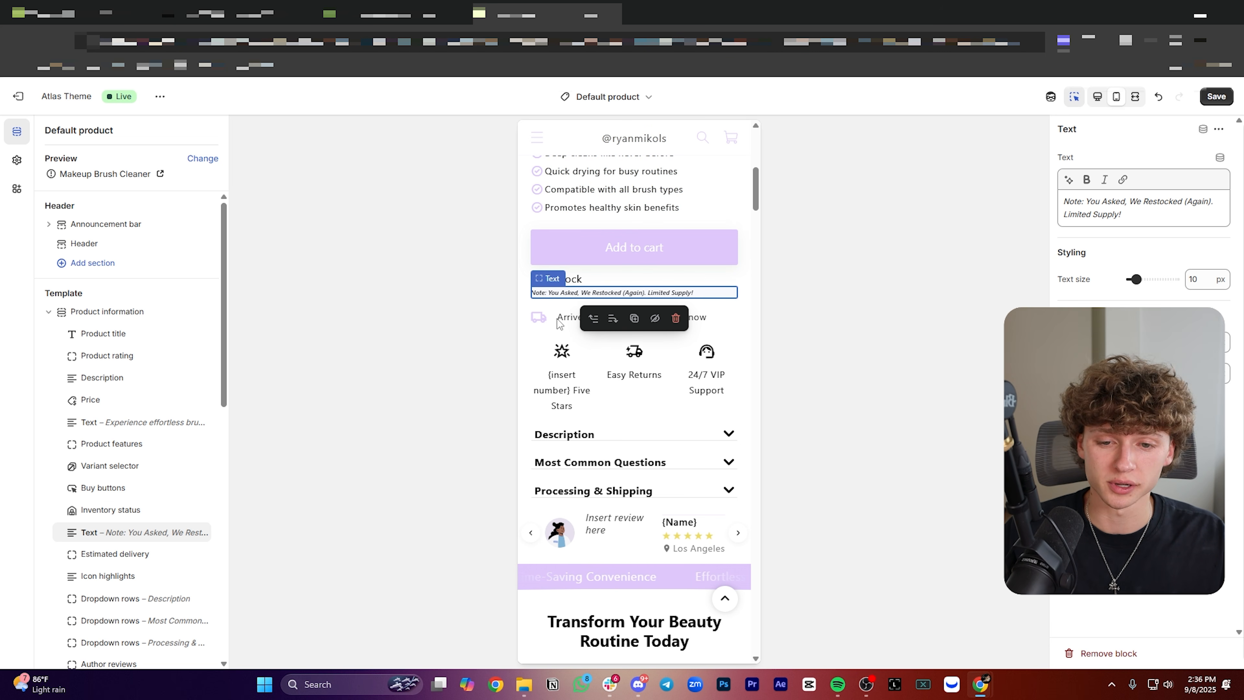
pyautogui.scroll(-3, 554, 323)
pyautogui.click(600, 304)
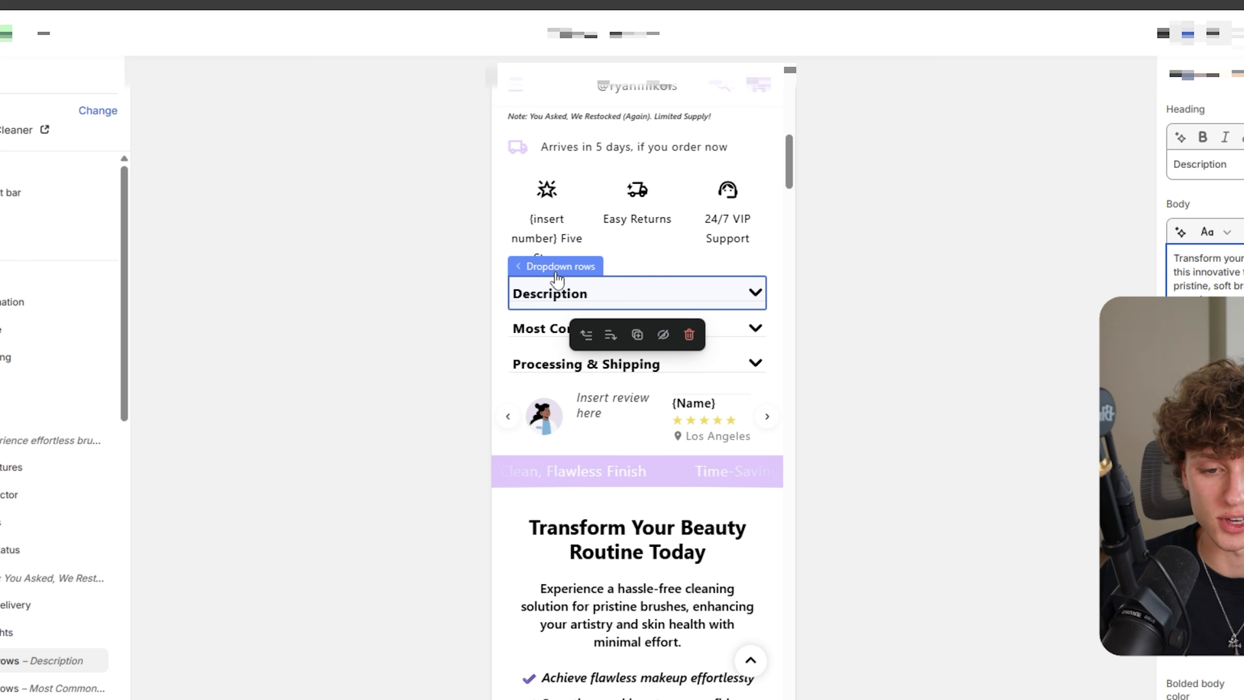
# Step: Open the Most Common Questions dropdown row and read through its question-and-answer body text
pyautogui.click(535, 336)
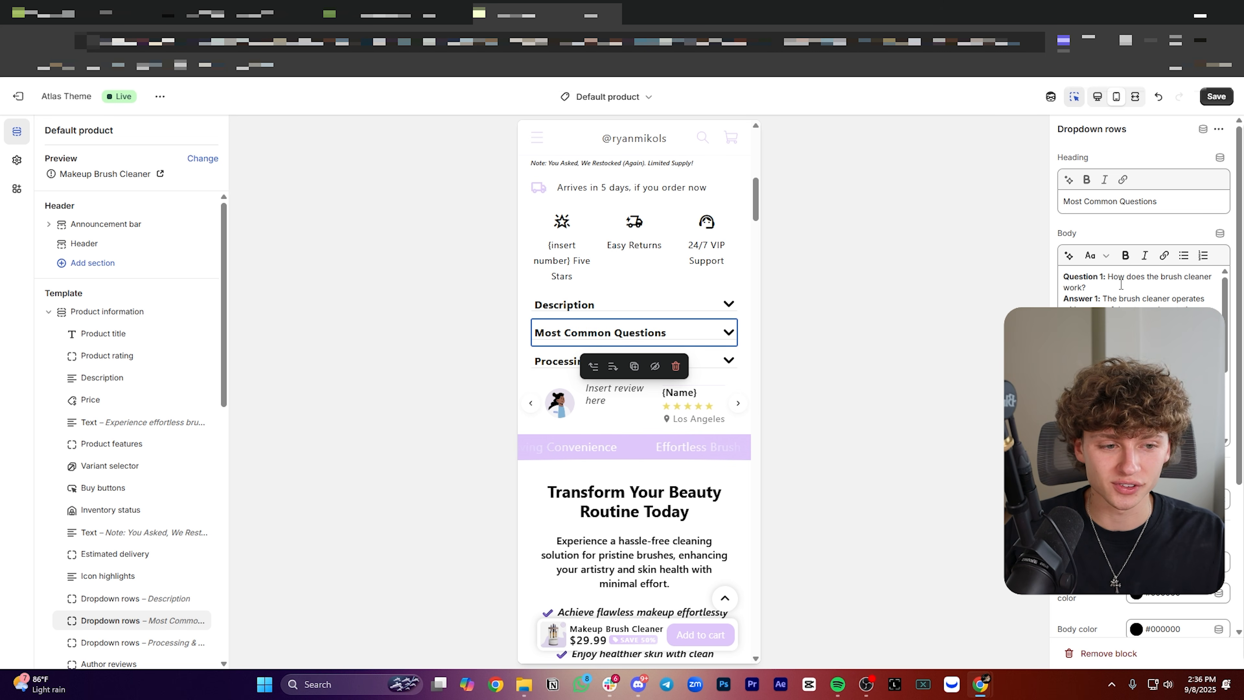
pyautogui.moveTo(1120, 288); pyautogui.dragTo(1107, 277)
pyautogui.scroll(-1, 1136, 338)
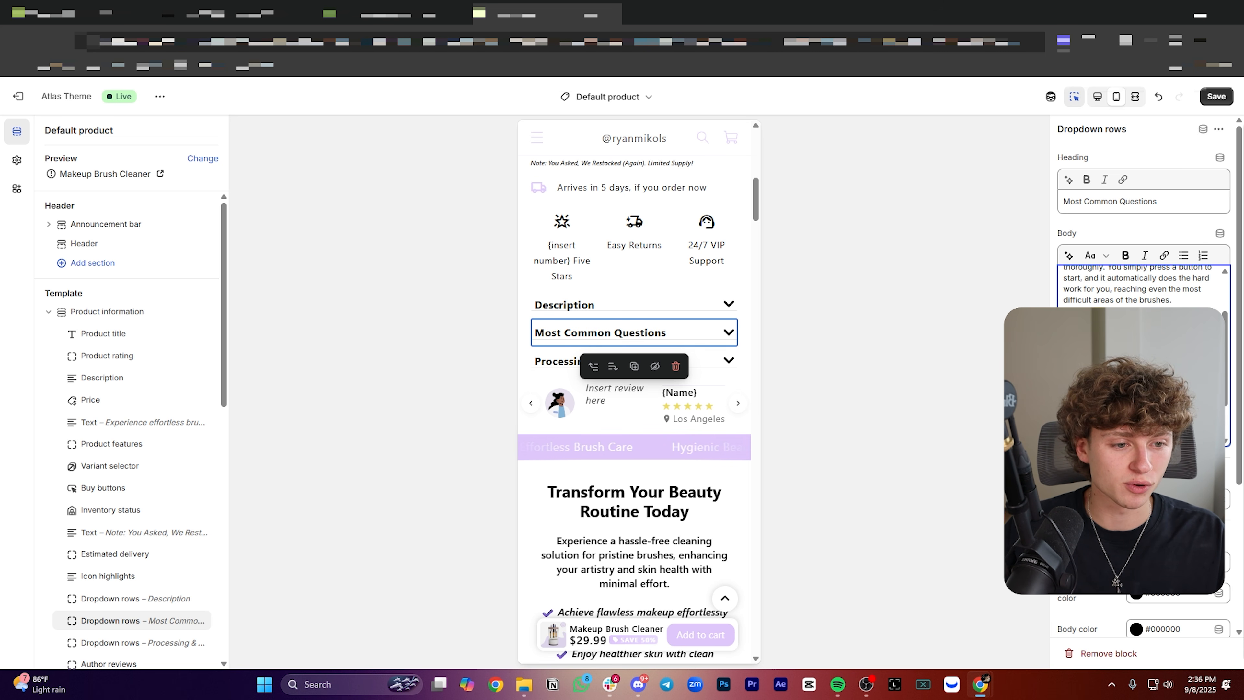
pyautogui.scroll(-1, 653, 341)
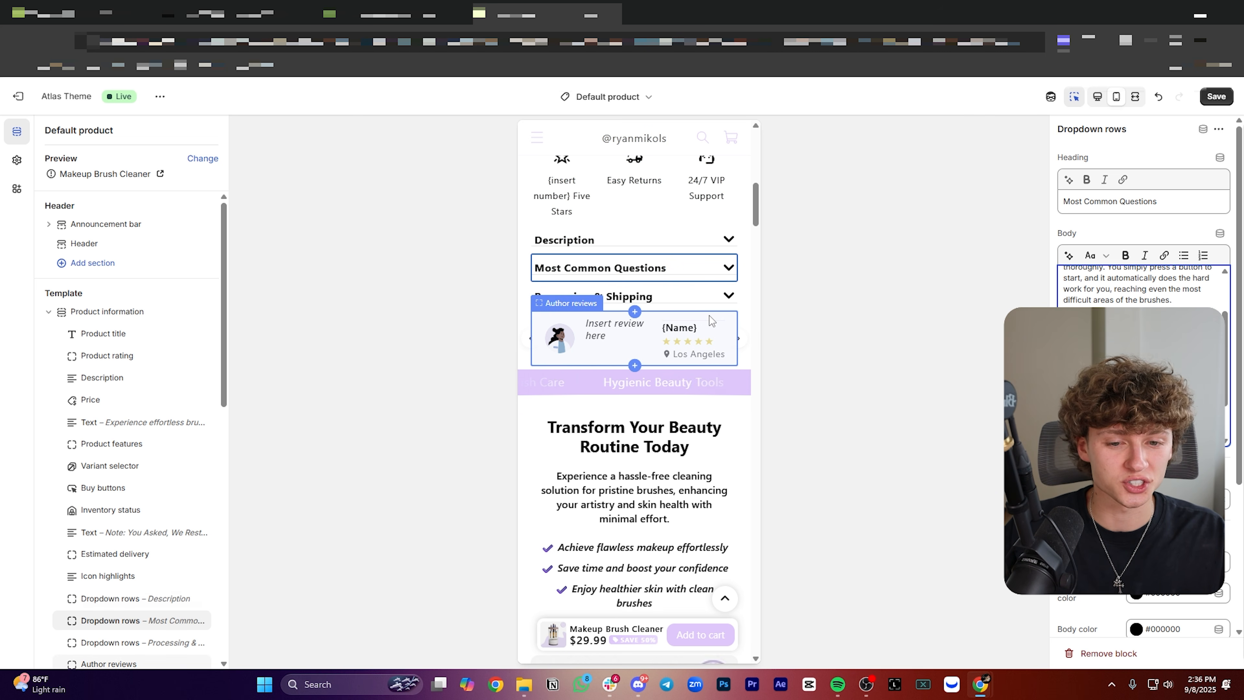
# Step: Examine the author reviews, horizontal sliding text, image-with-text and icon guarantee sections below the product information
pyautogui.click(651, 341)
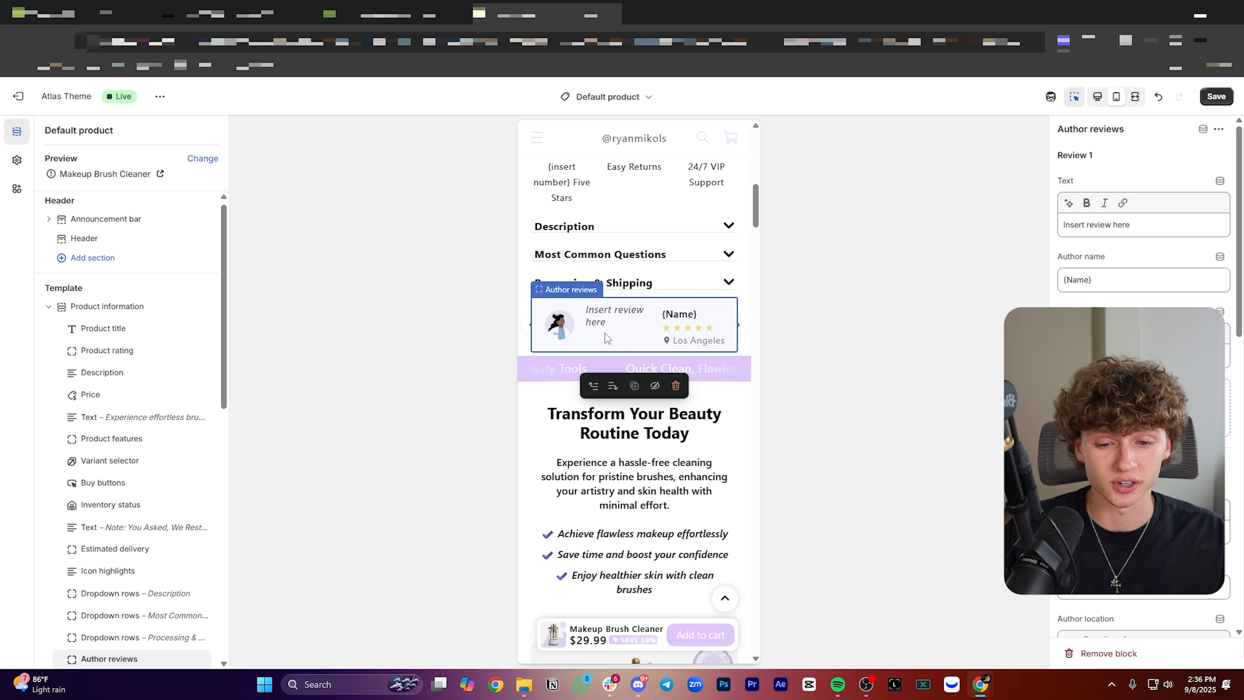
pyautogui.scroll(-1, 604, 333)
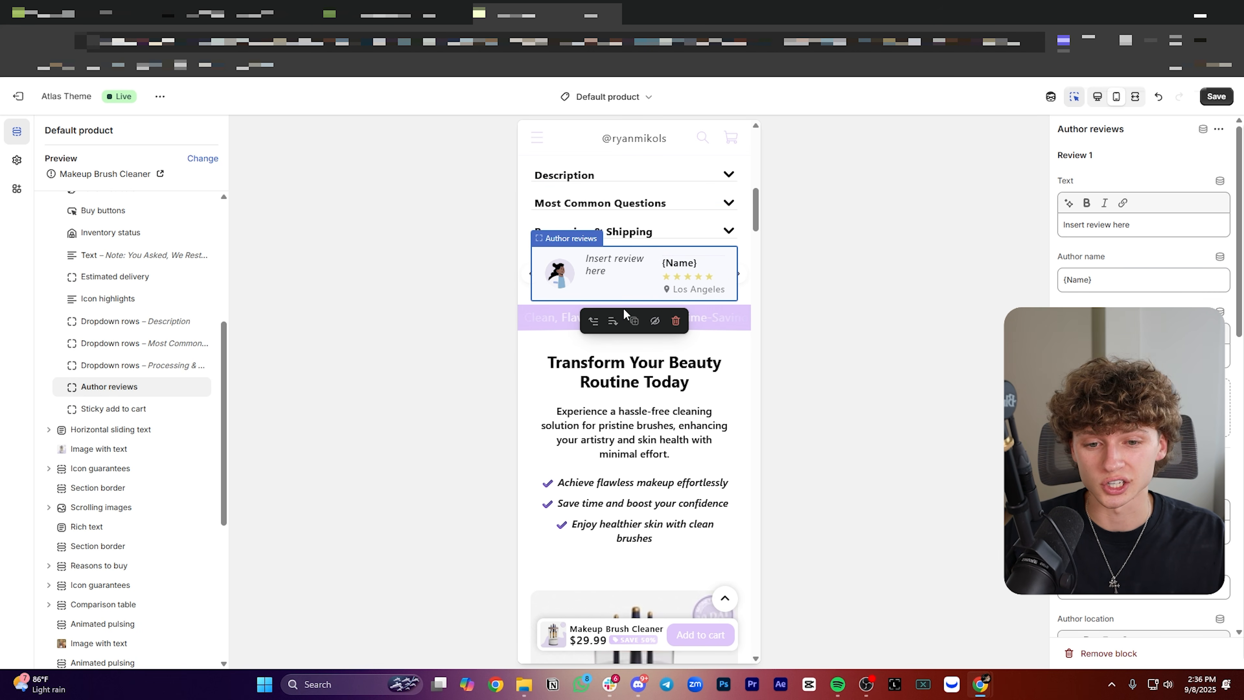
pyautogui.scroll(-2, 556, 318)
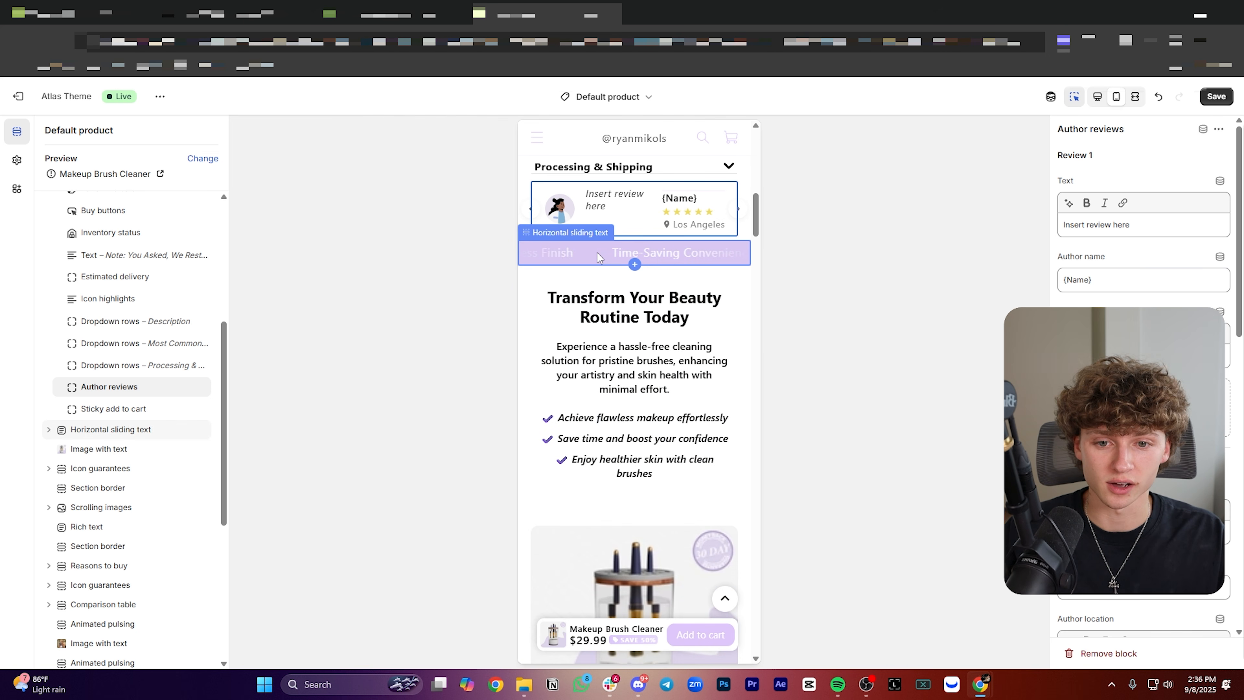
pyautogui.click(596, 253)
pyautogui.scroll(-1, 578, 299)
pyautogui.click(577, 301)
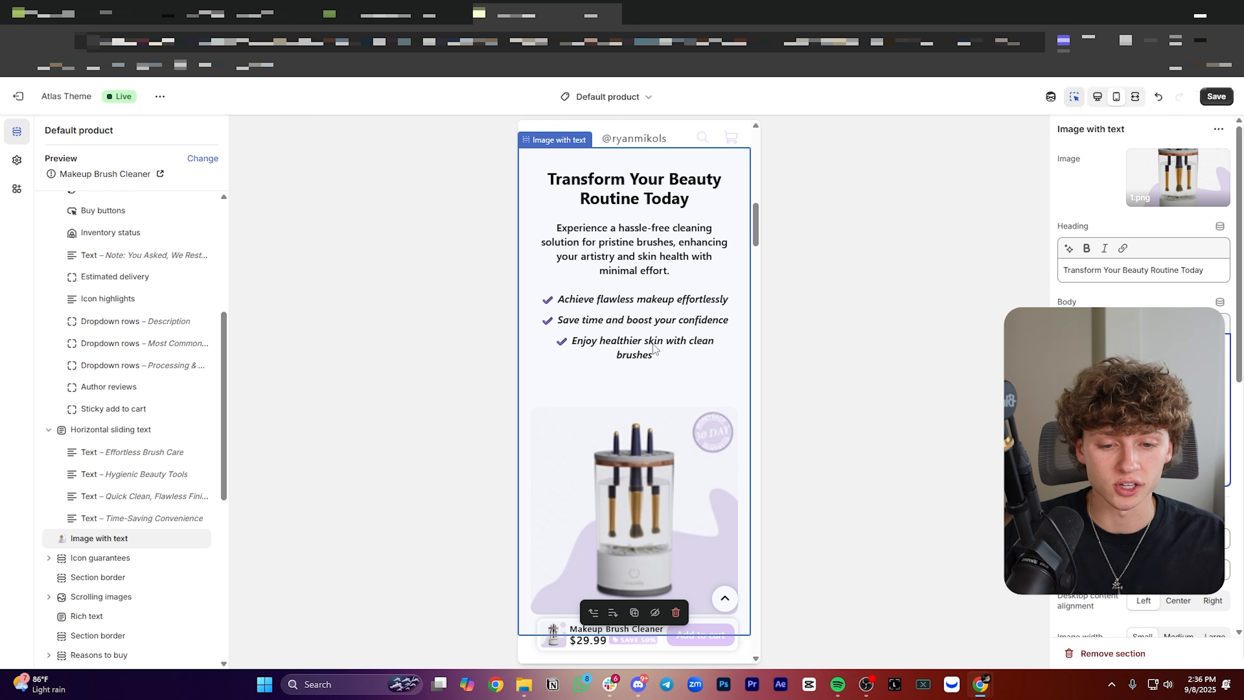
pyautogui.scroll(-1, 659, 343)
pyautogui.scroll(2, 661, 343)
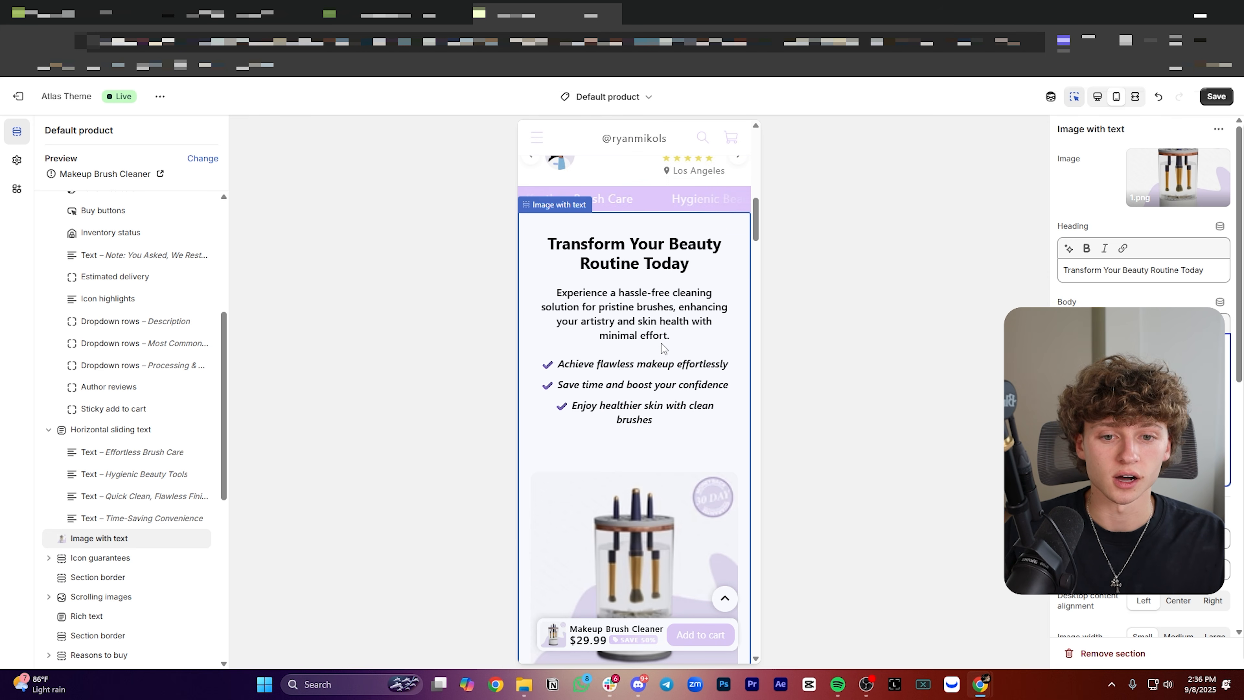
pyautogui.scroll(-2, 658, 344)
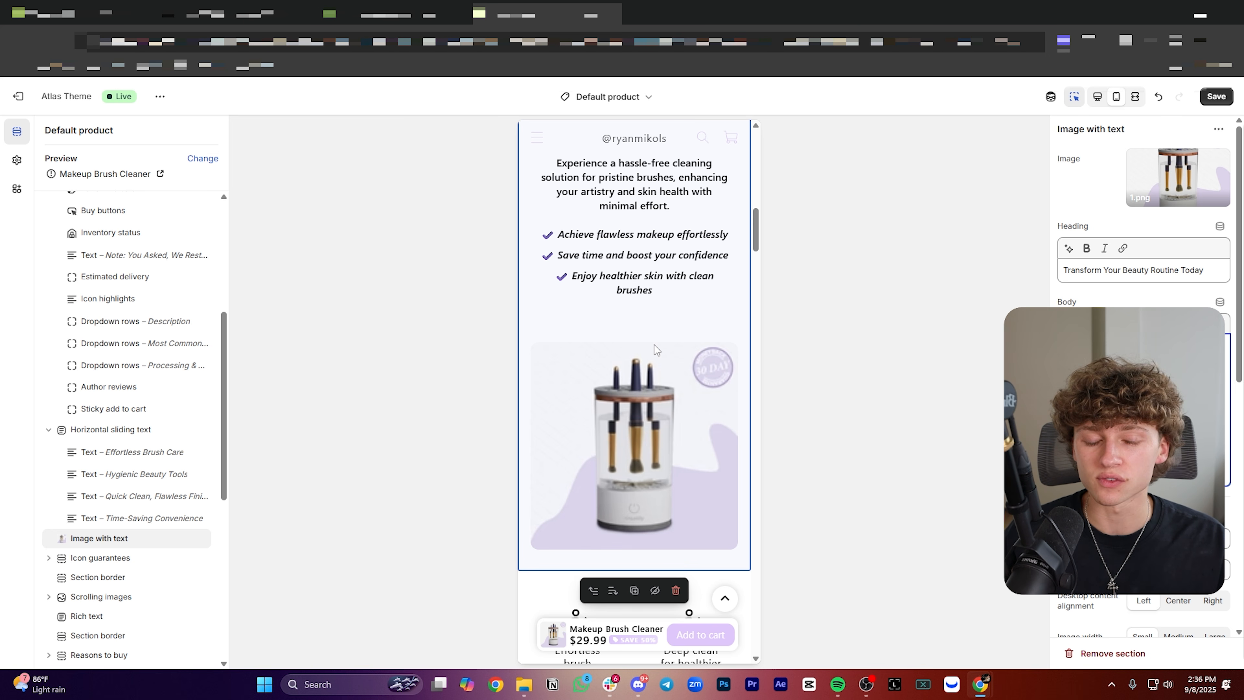
pyautogui.scroll(-2, 648, 347)
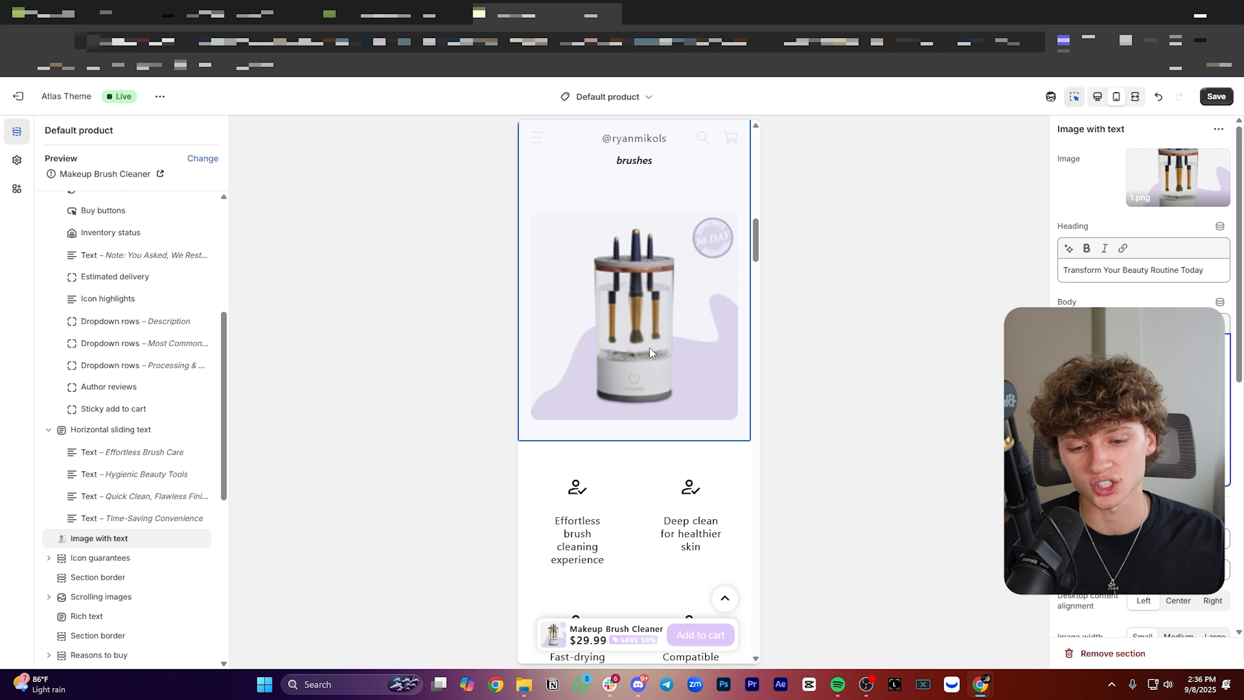
pyautogui.scroll(-1, 651, 351)
pyautogui.scroll(-2, 676, 338)
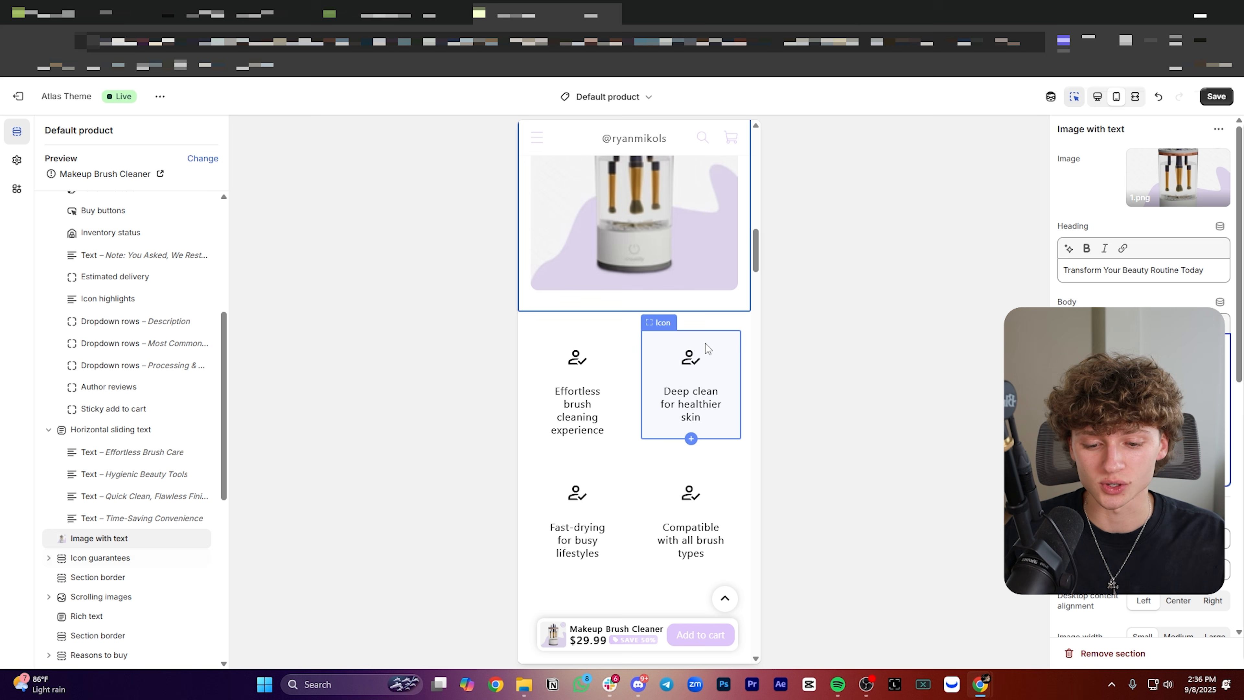
pyautogui.scroll(-4, 709, 317)
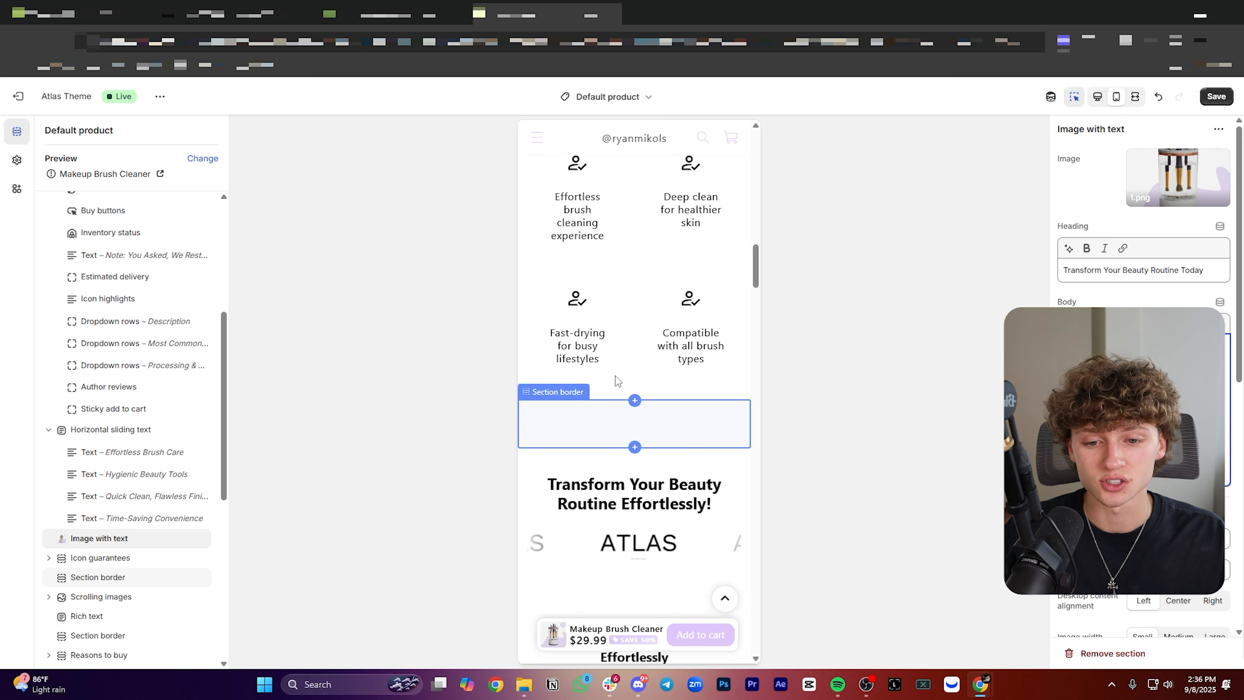
pyautogui.scroll(-3, 608, 384)
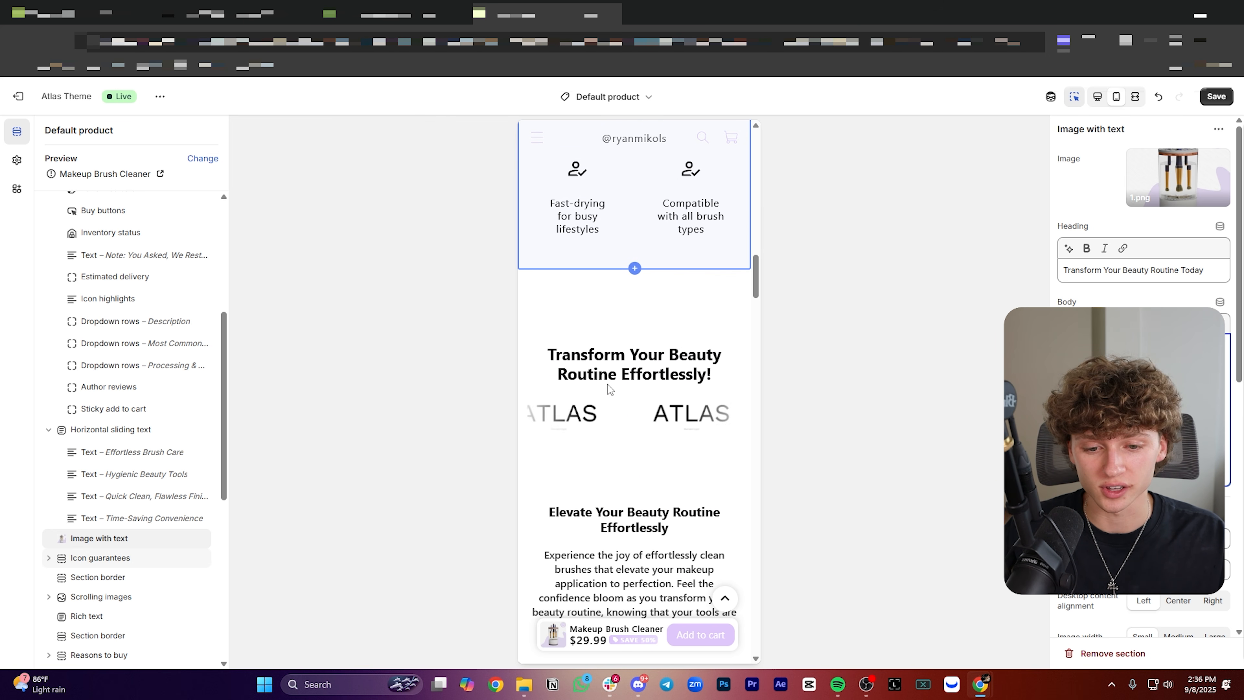
# Step: Examine the scrolling images, rich text, reasons to buy, comparison table and video sections of the product template
pyautogui.click(625, 398)
pyautogui.scroll(10, 627, 398)
pyautogui.scroll(-10, 678, 389)
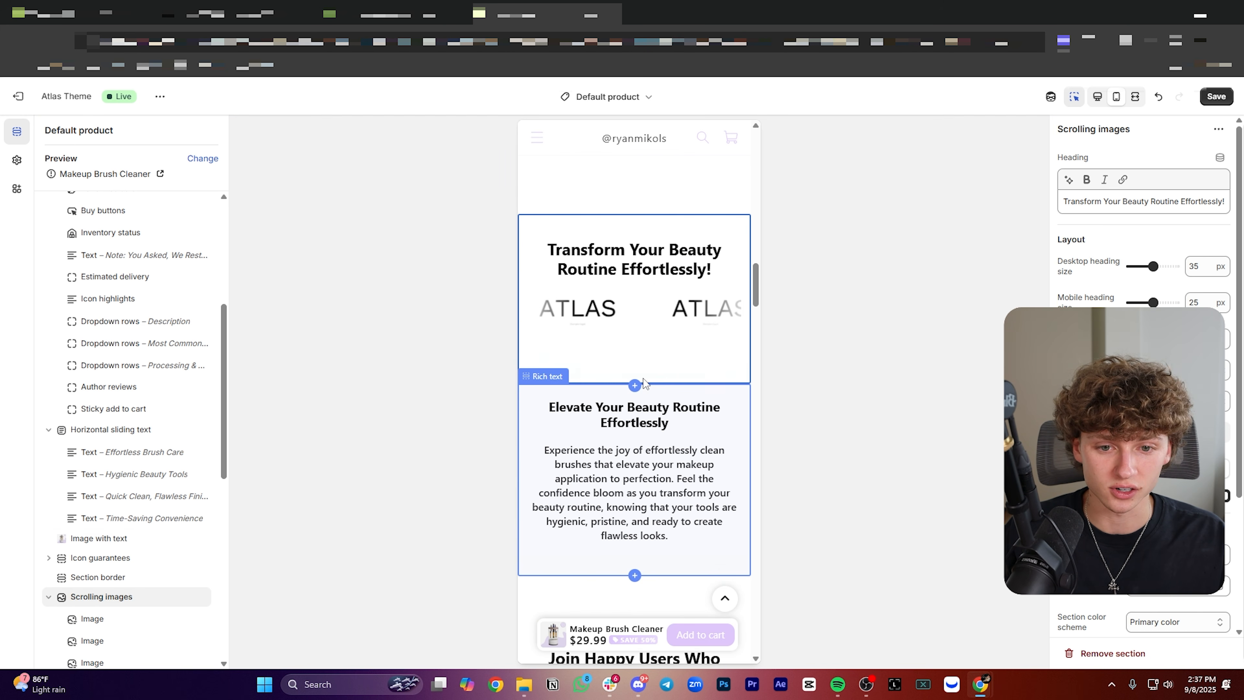
pyautogui.scroll(1, 639, 353)
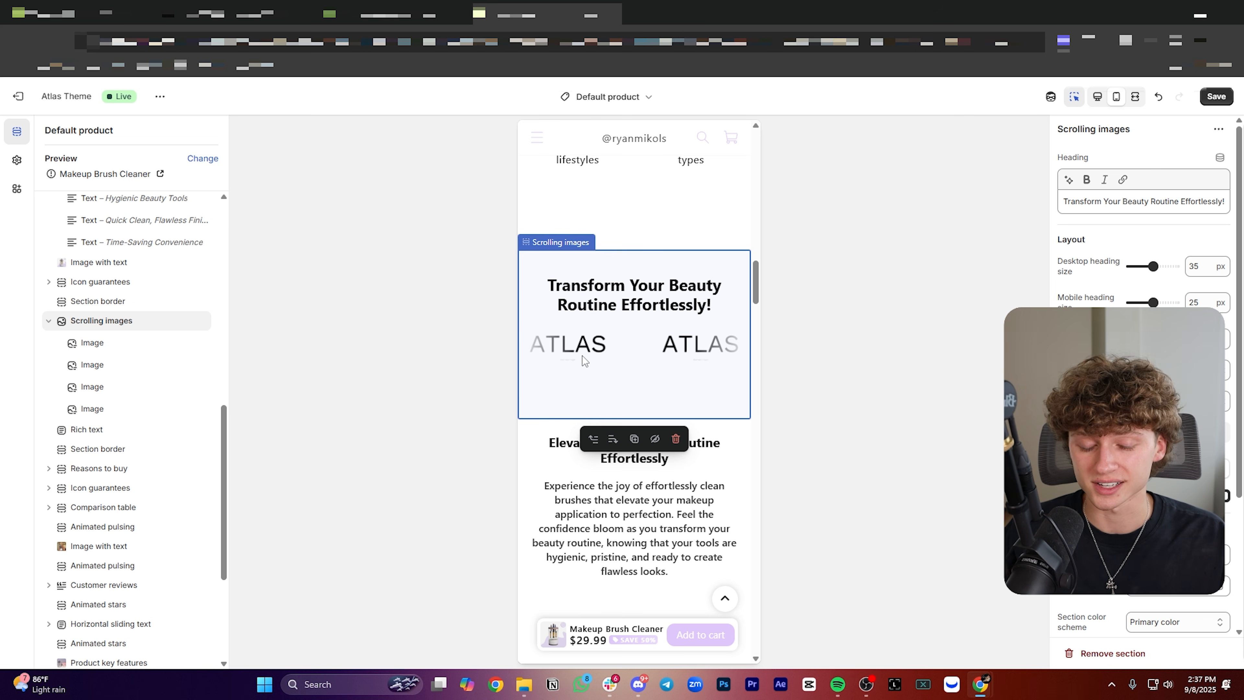
pyautogui.scroll(-2, 719, 377)
pyautogui.scroll(-3, 720, 377)
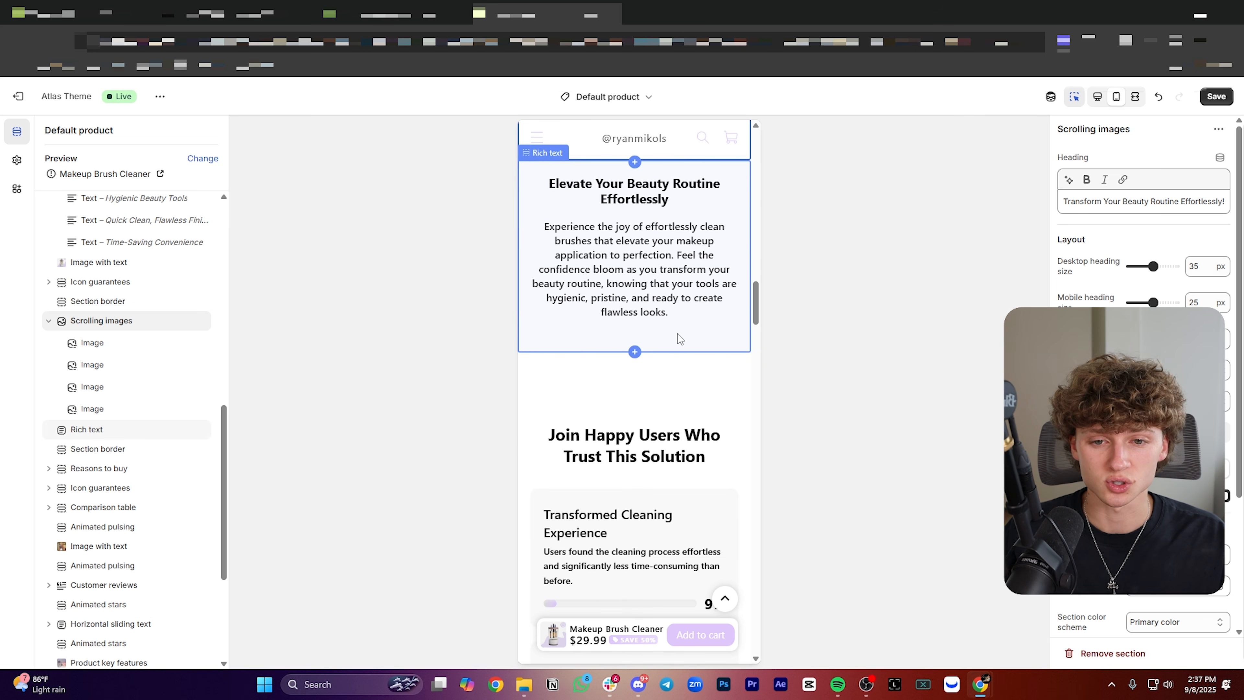
pyautogui.scroll(-2, 692, 330)
pyautogui.scroll(-3, 683, 337)
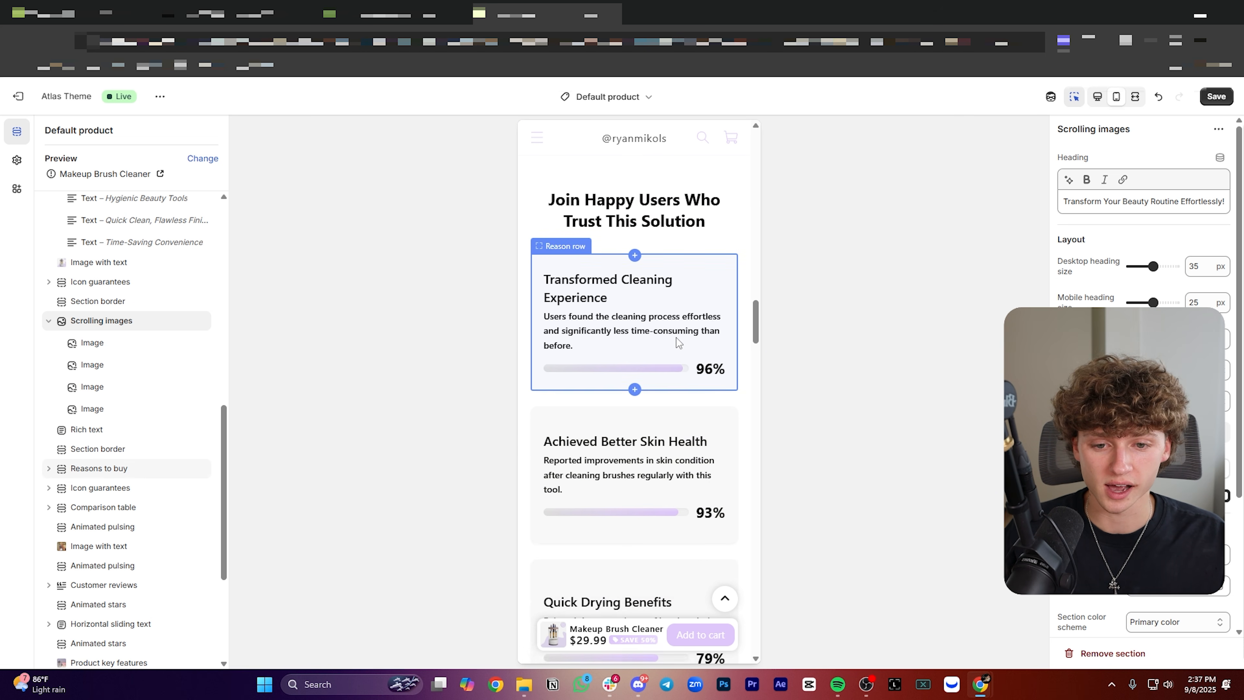
pyautogui.scroll(-2, 677, 339)
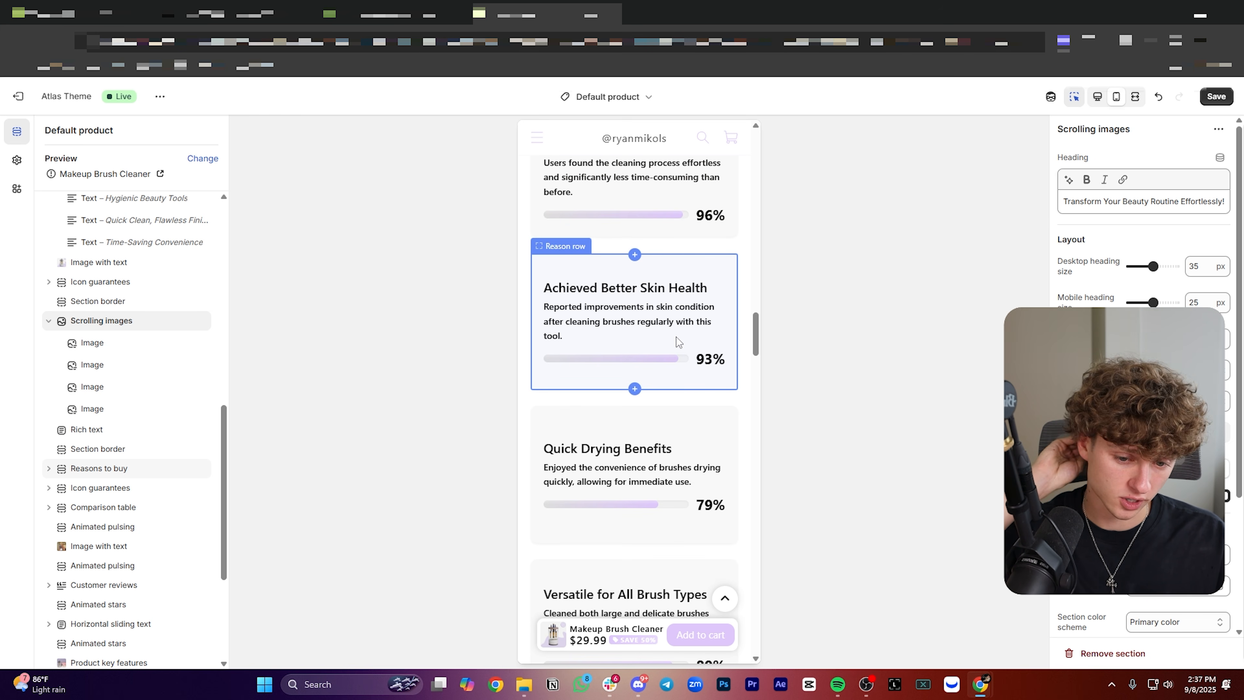
pyautogui.scroll(-6, 677, 336)
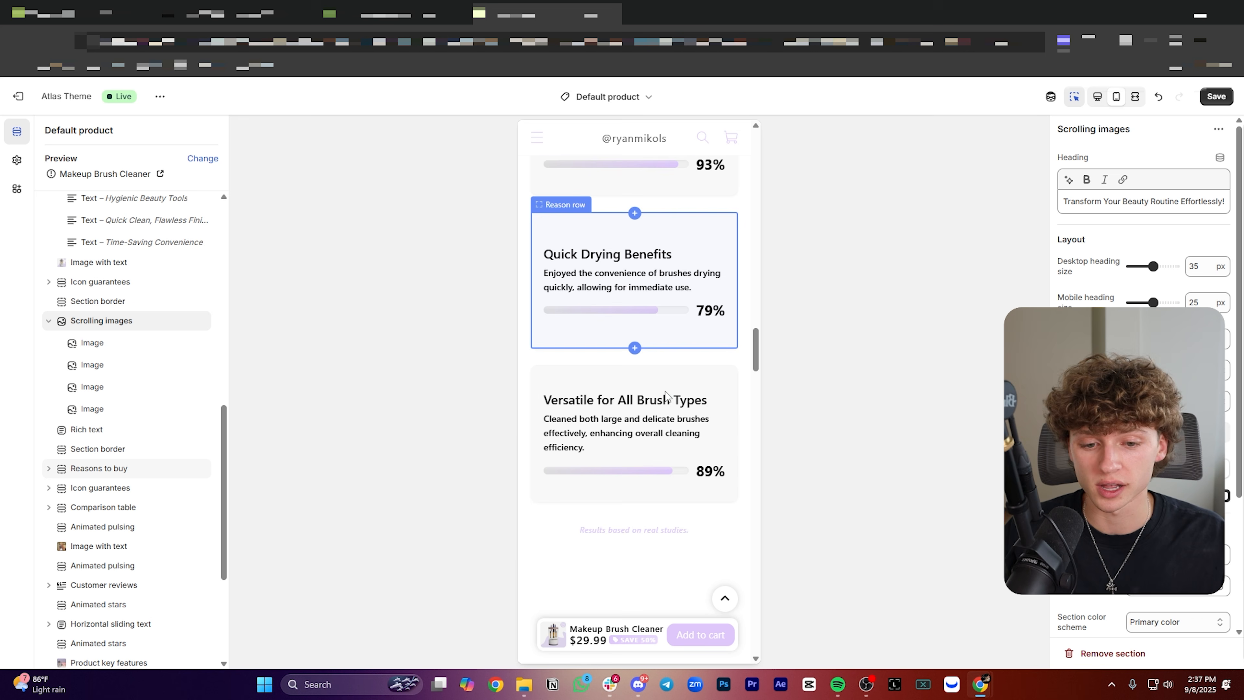
pyautogui.scroll(-5, 666, 403)
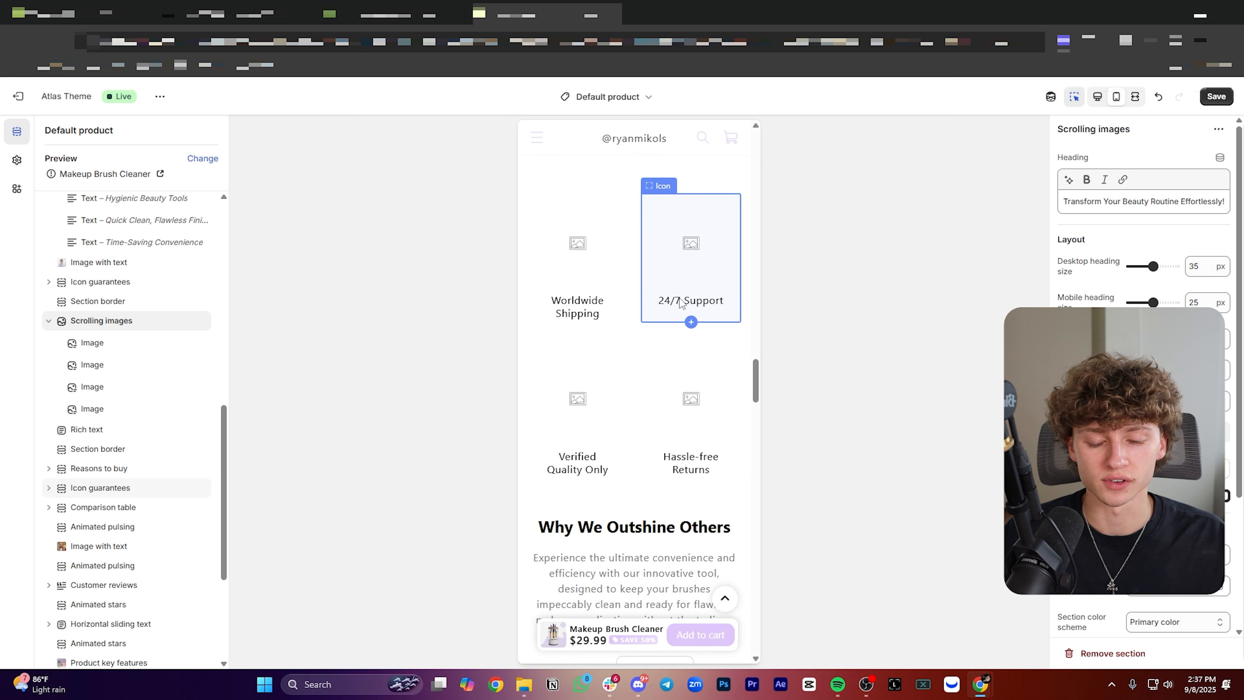
pyautogui.scroll(-2, 675, 309)
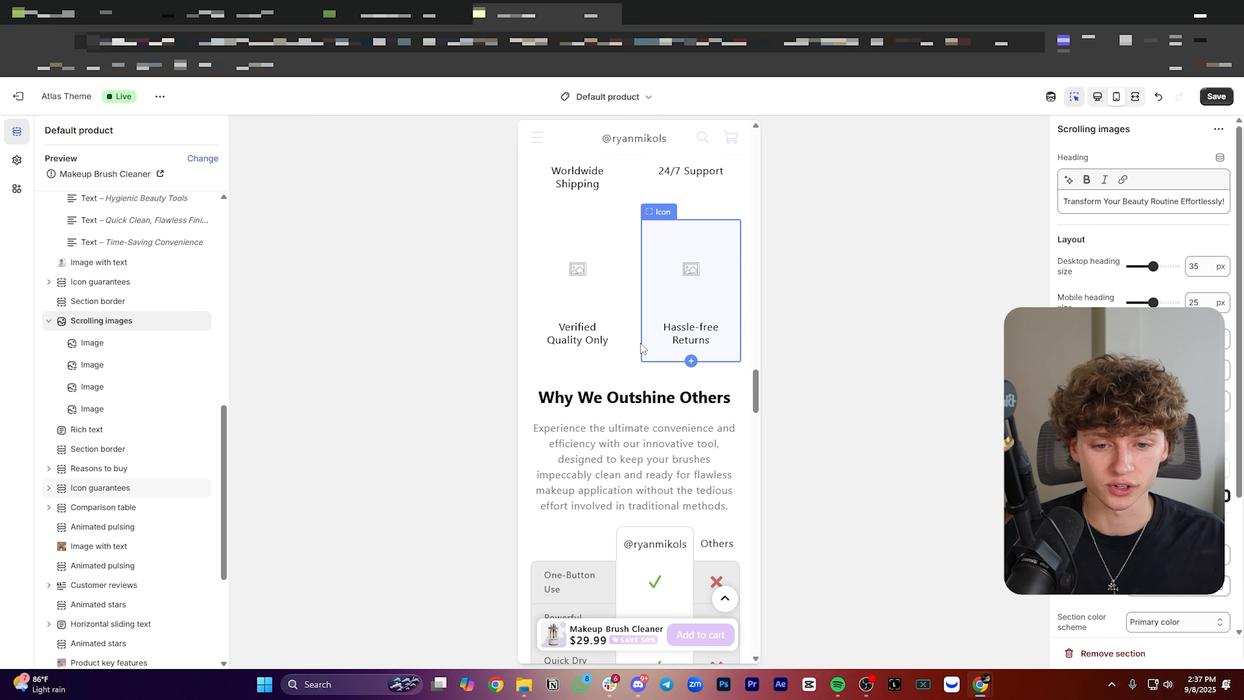
pyautogui.scroll(-2, 635, 337)
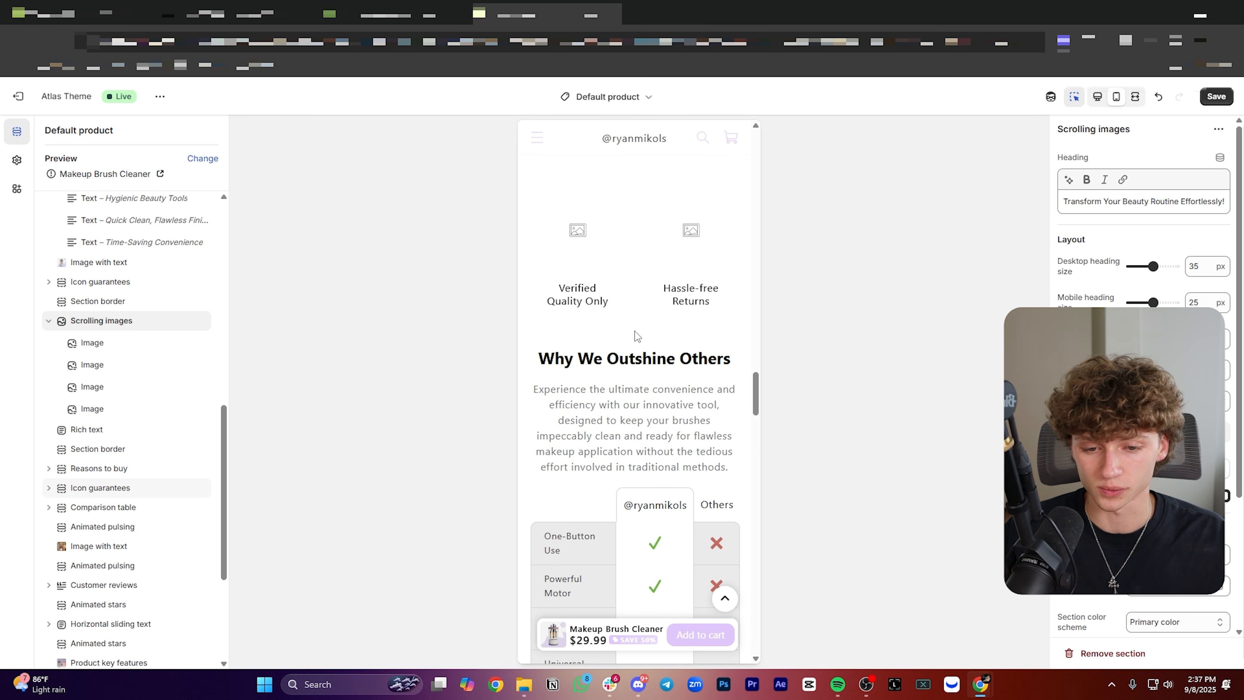
pyautogui.scroll(-2, 527, 349)
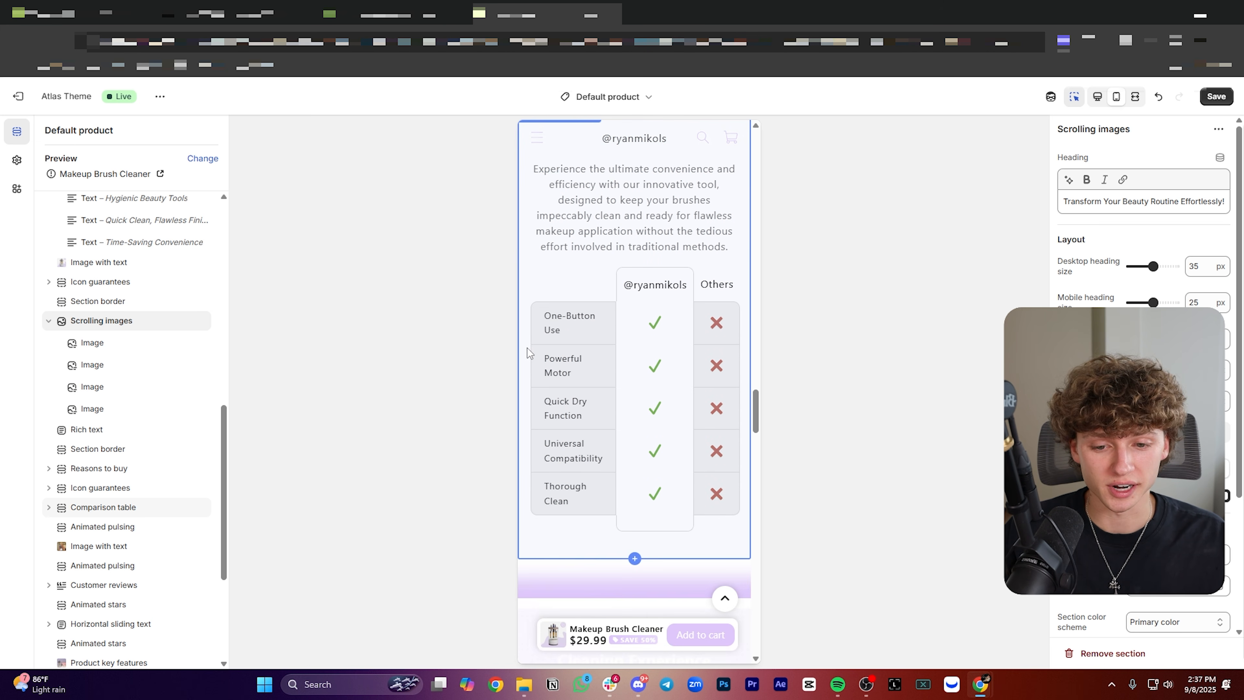
pyautogui.scroll(-2, 527, 349)
pyautogui.scroll(-6, 527, 347)
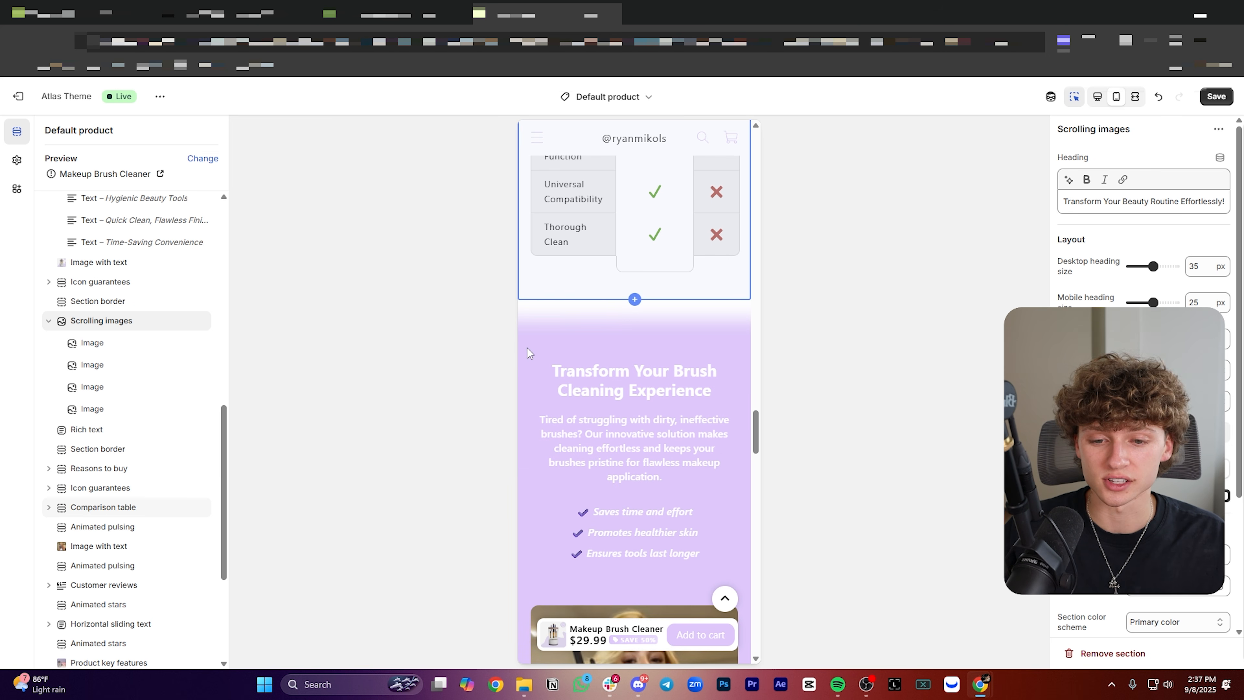
pyautogui.scroll(-3, 528, 351)
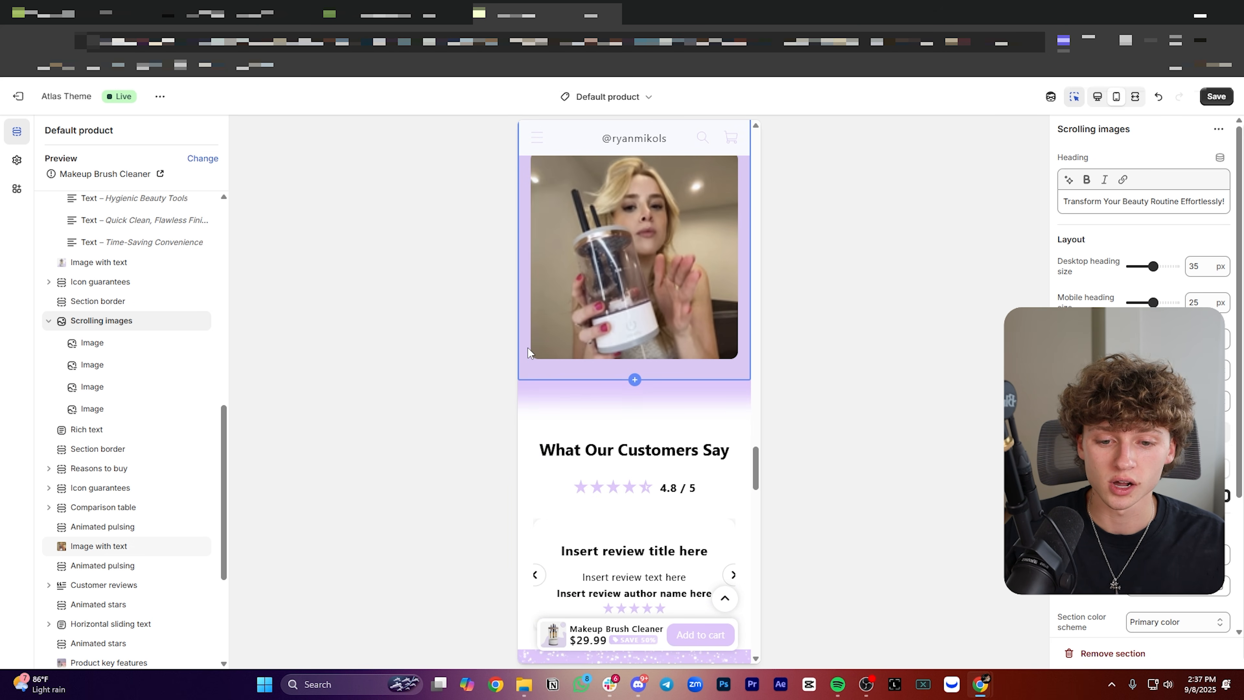
pyautogui.scroll(-2, 528, 348)
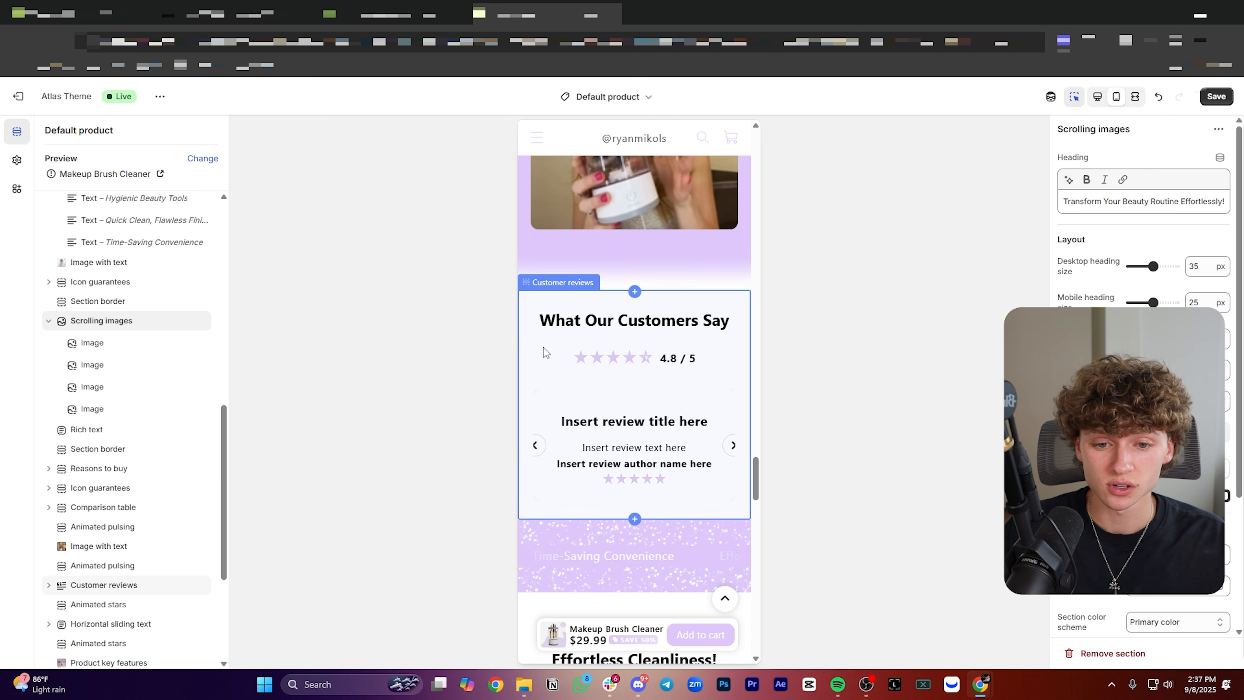
# Step: Examine the customer reviews, product key features and FAQ sections down to the footer, returning to the page top
pyautogui.click(612, 379)
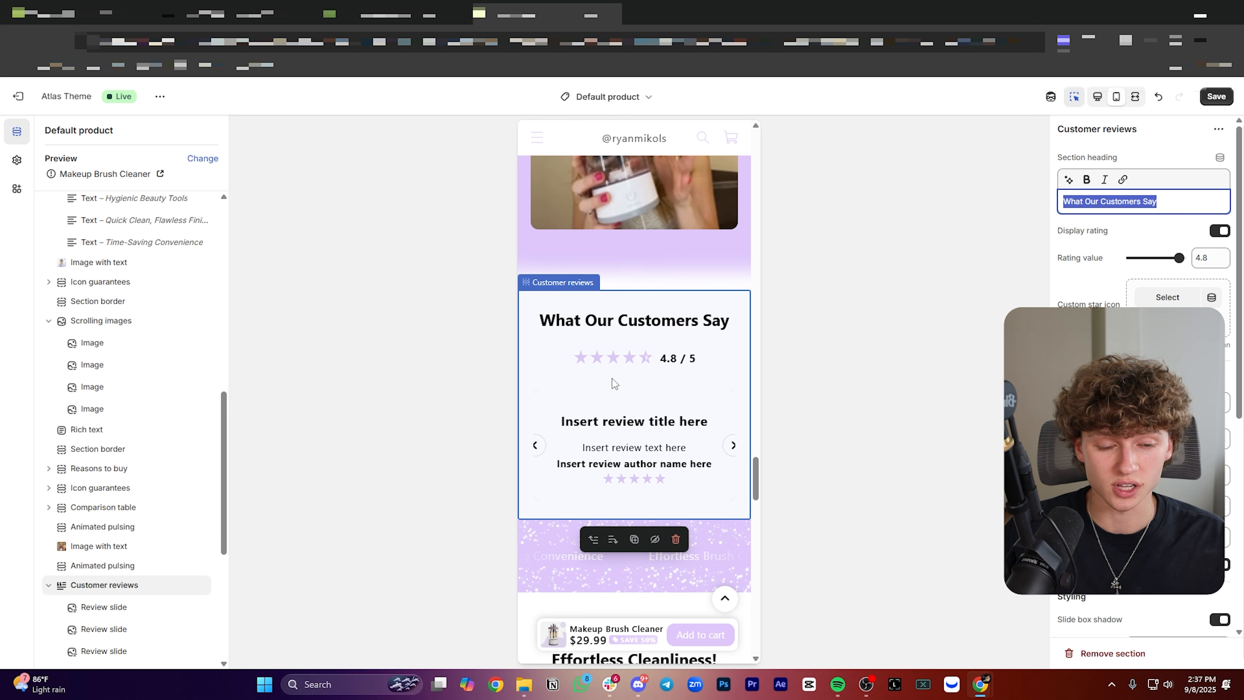
pyautogui.scroll(-3, 612, 379)
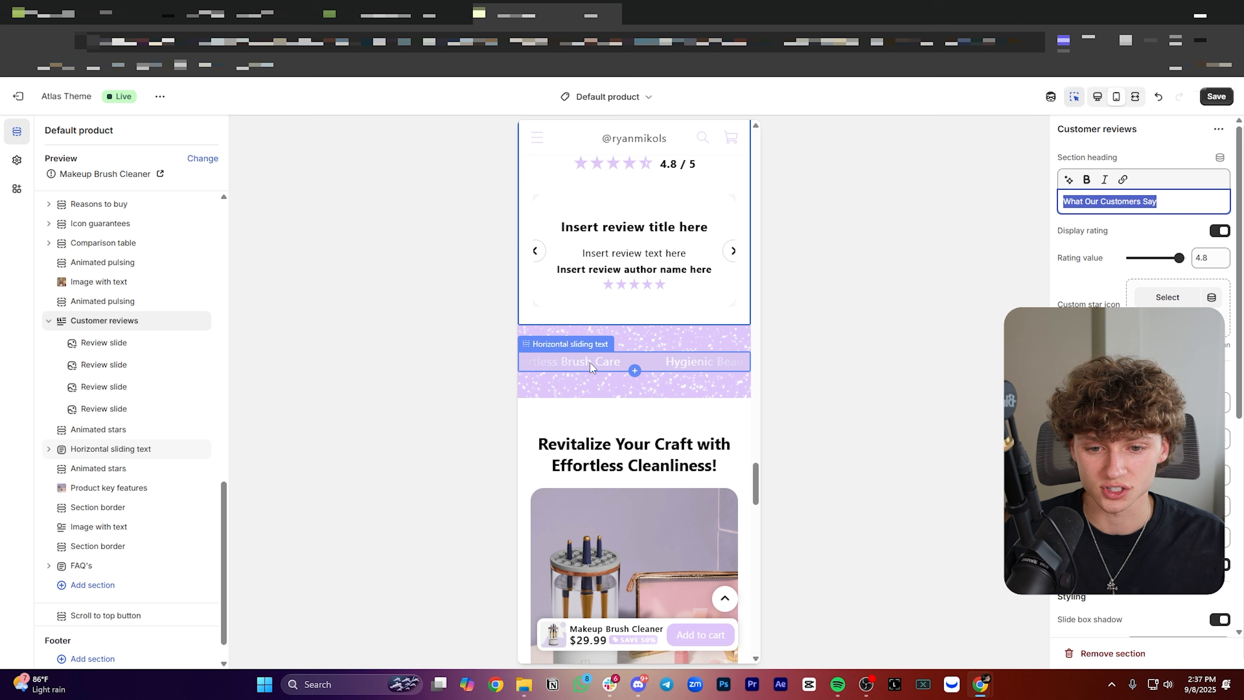
pyautogui.scroll(-2, 590, 363)
pyautogui.scroll(-10, 590, 365)
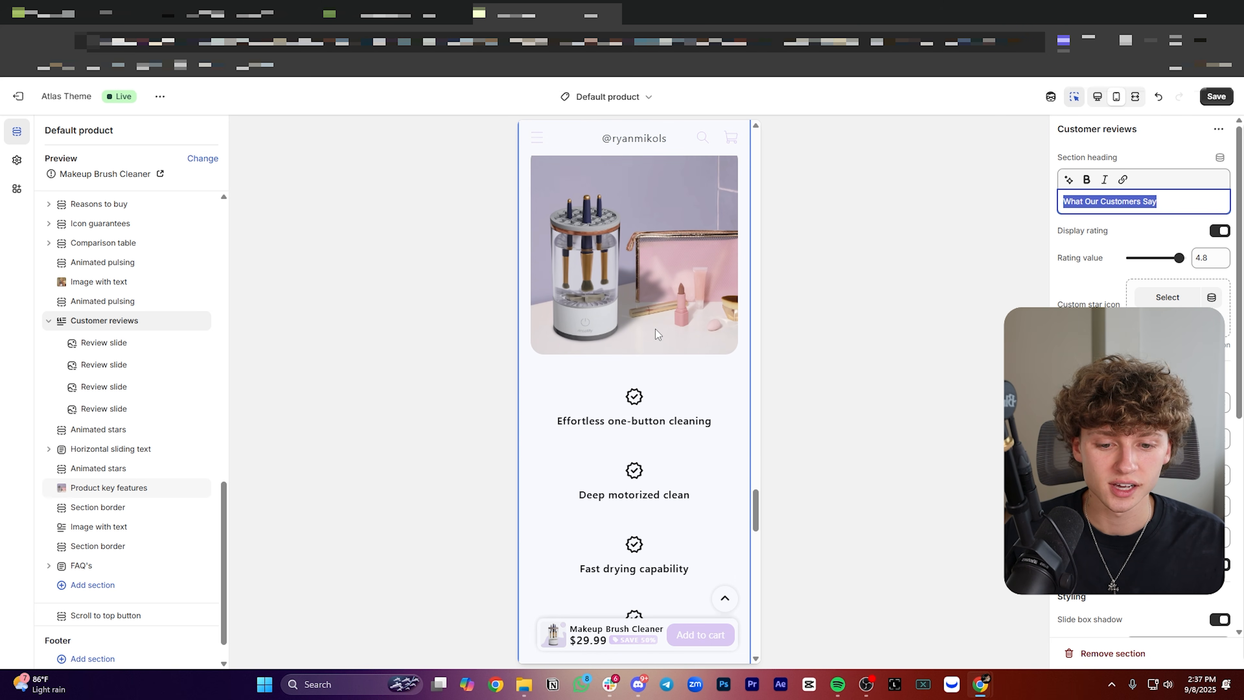
pyautogui.scroll(-8, 654, 330)
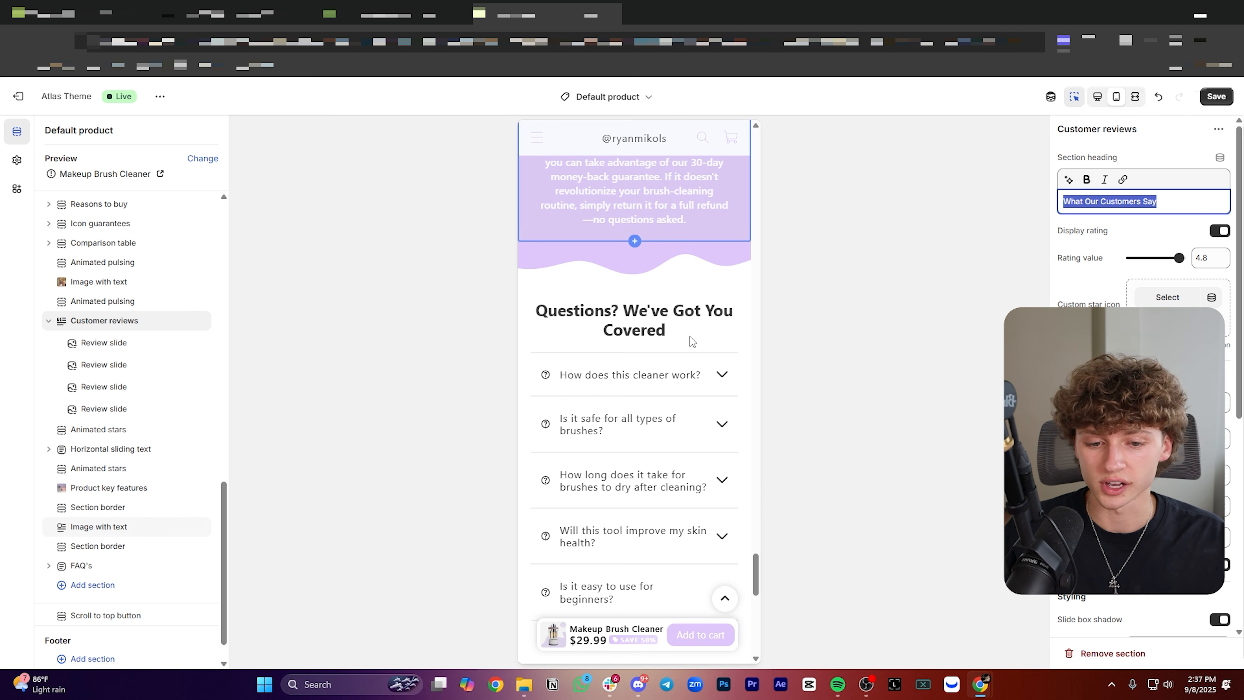
pyautogui.scroll(-8, 635, 320)
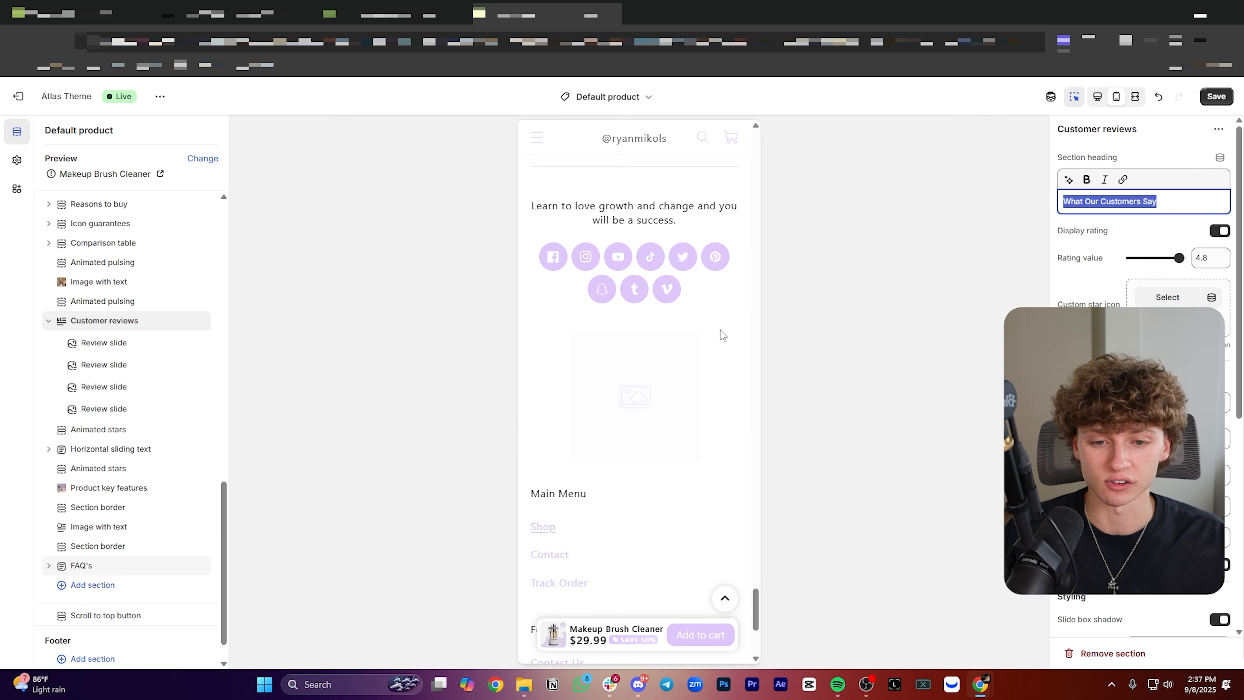
pyautogui.scroll(12, 718, 330)
pyautogui.scroll(15, 662, 332)
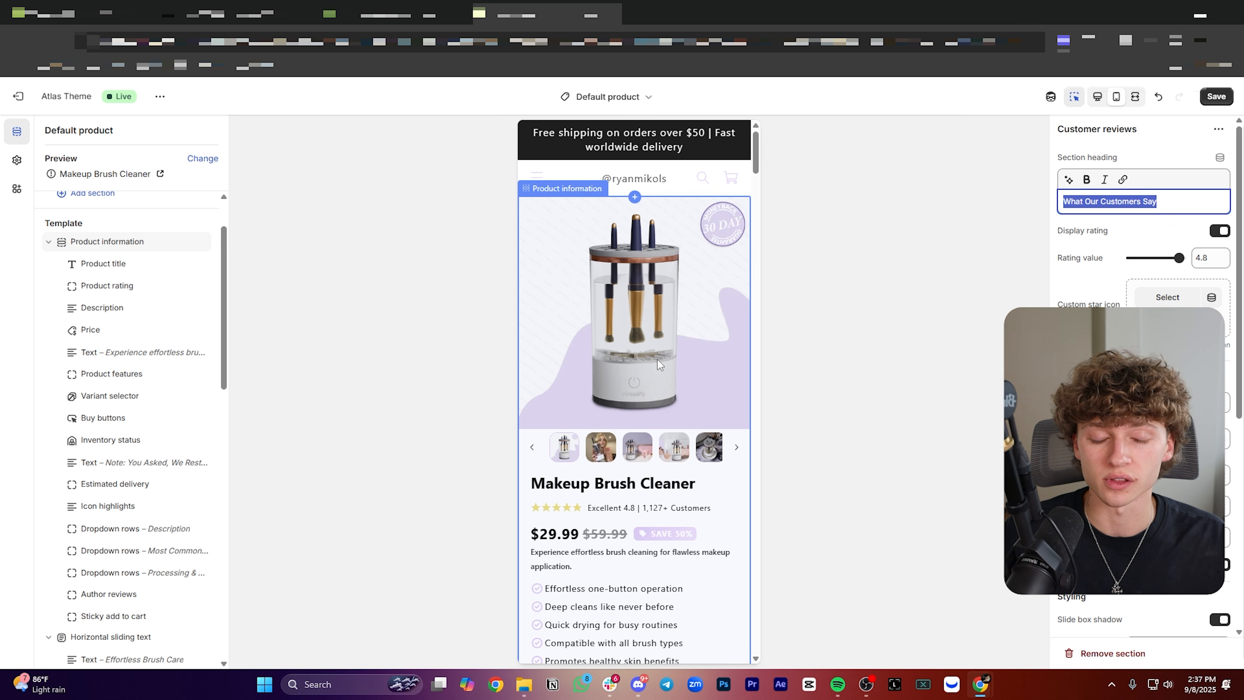
# Step: Open theme settings and set the store logo to the Violet_Logo.png image
pyautogui.click(18, 161)
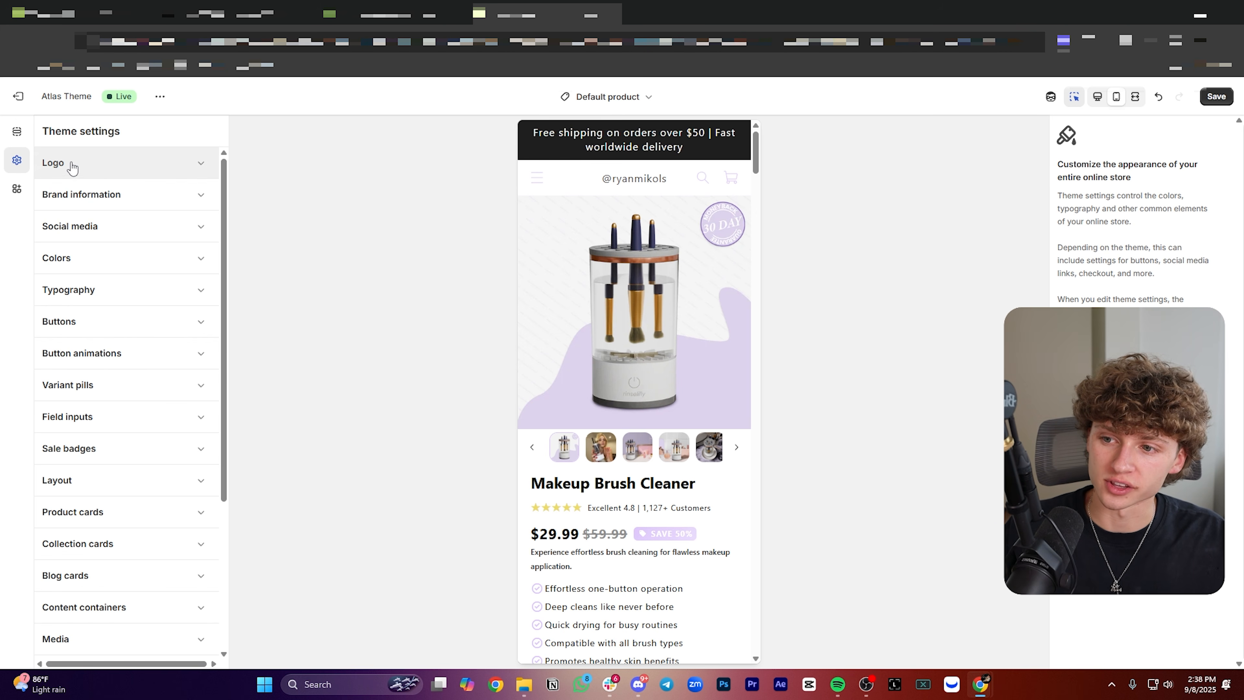
pyautogui.click(69, 163)
pyautogui.click(147, 210)
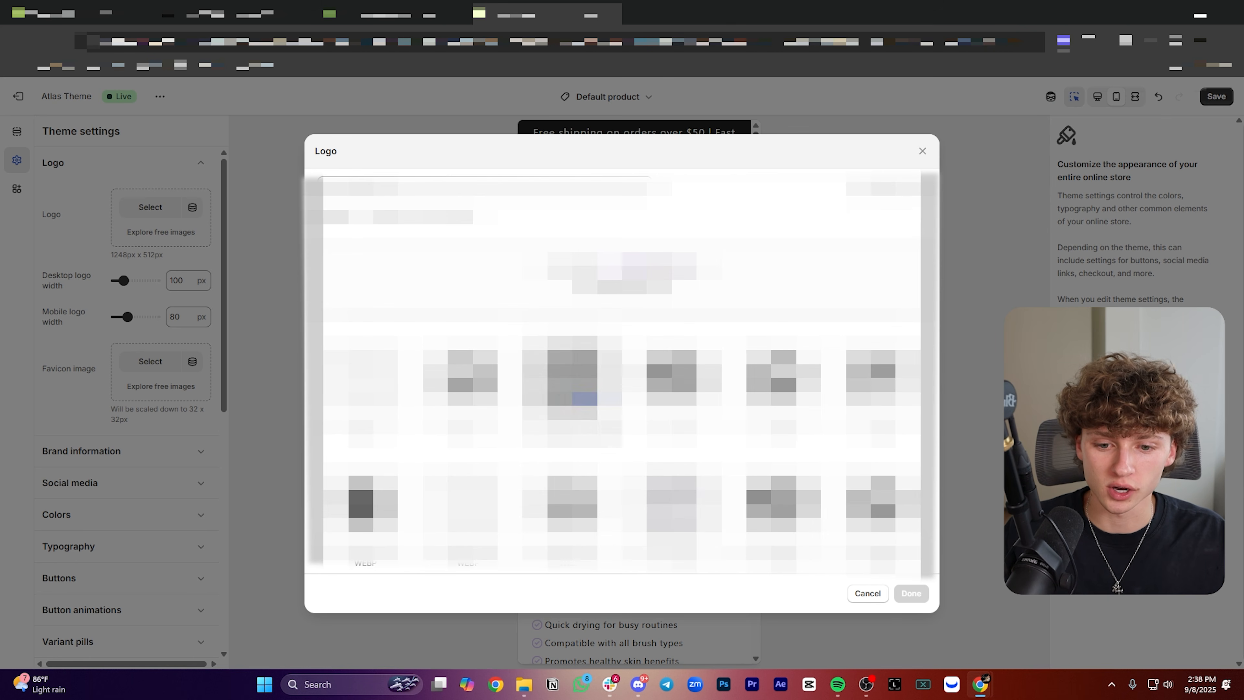
pyautogui.scroll(-8, 682, 385)
pyautogui.scroll(1, 682, 385)
pyautogui.click(771, 478)
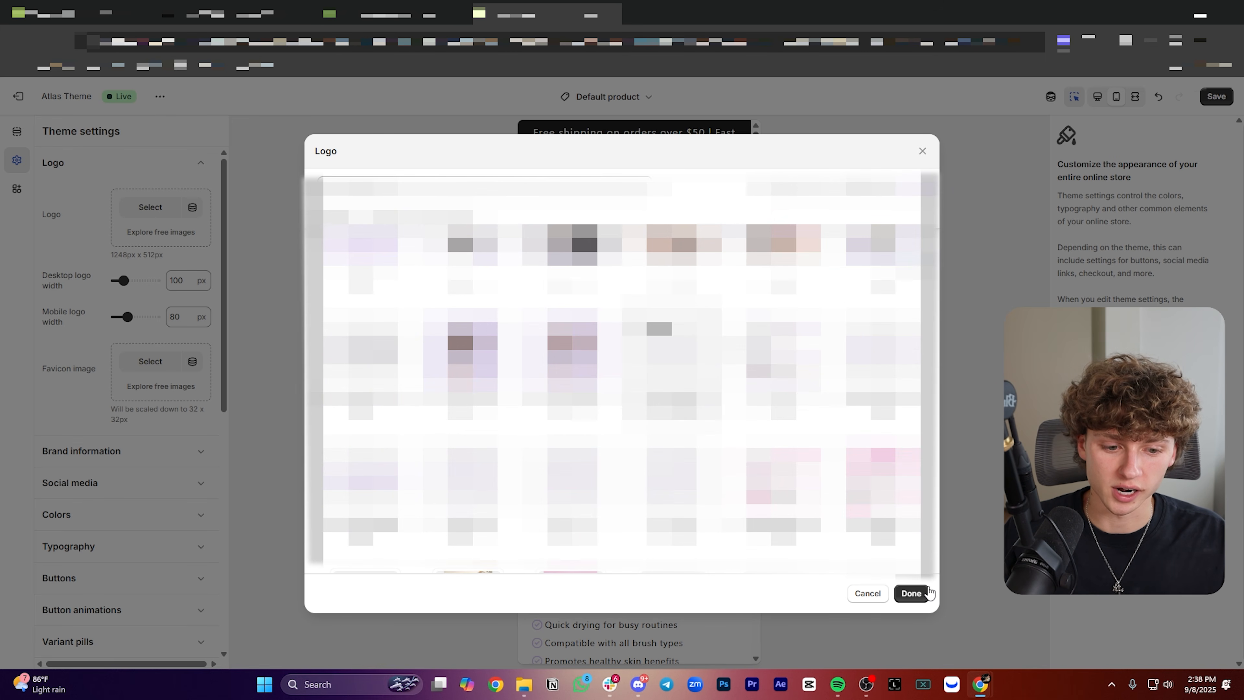
pyautogui.click(911, 593)
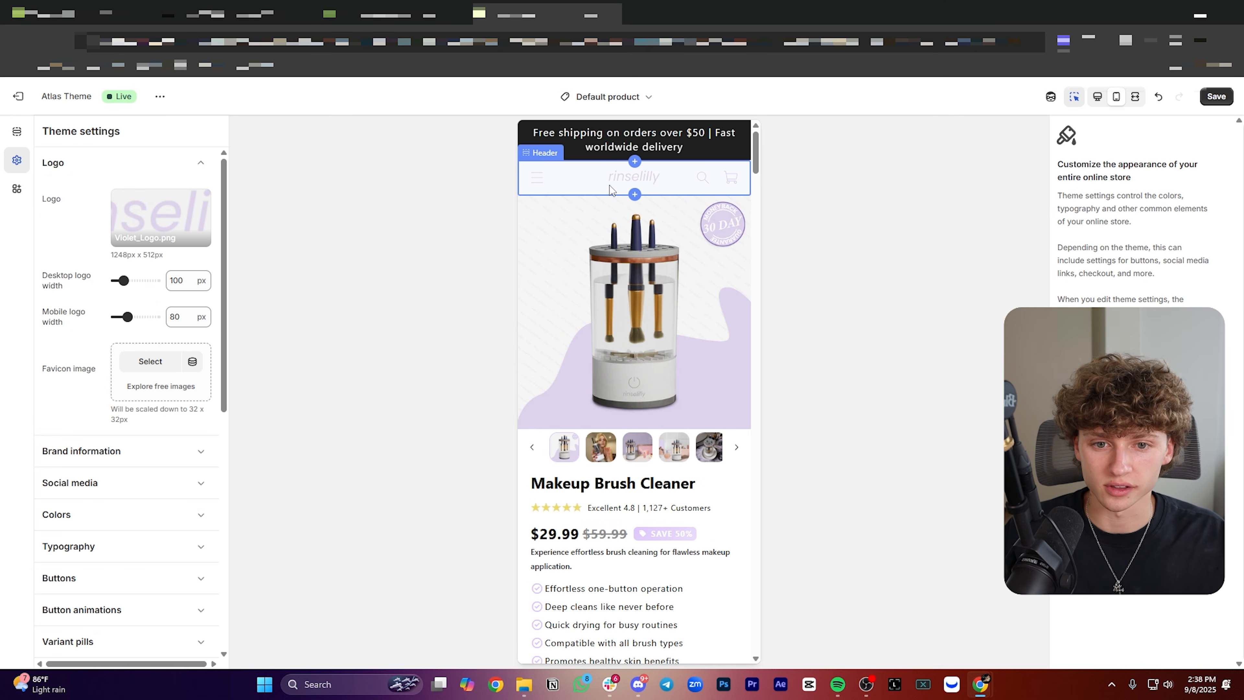
# Step: Change the accent color in the Colors settings to #E0BEFF
pyautogui.click(91, 516)
pyautogui.scroll(-2, 86, 357)
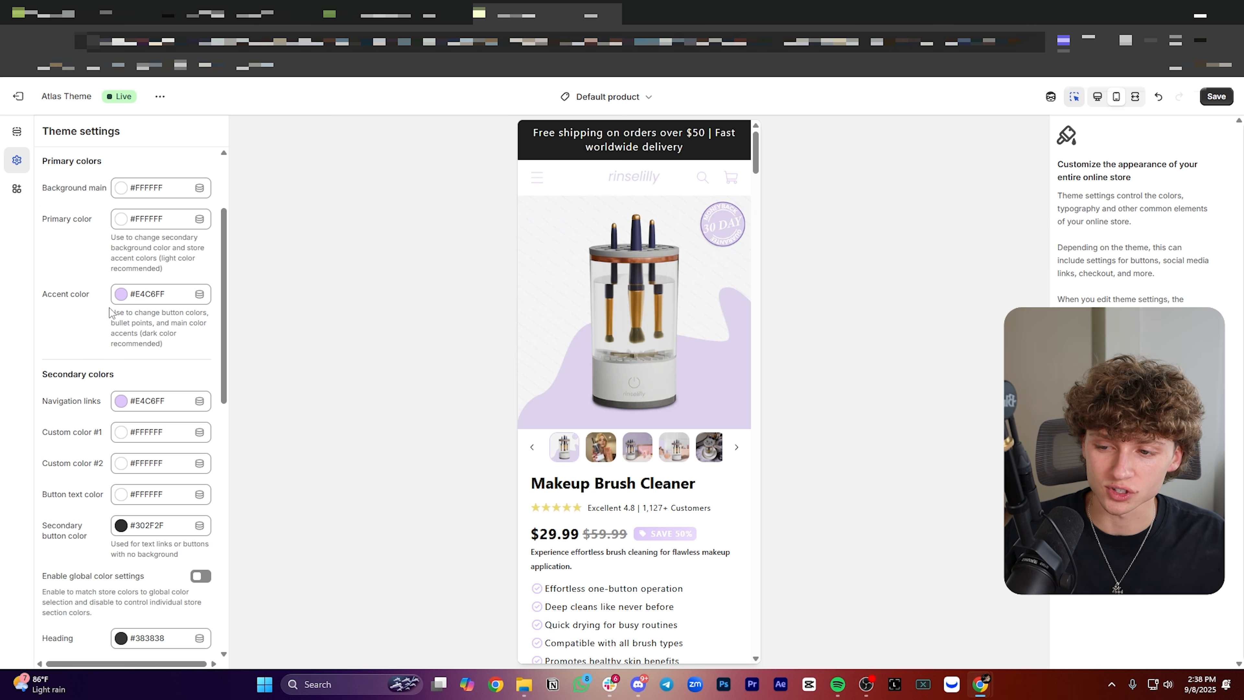
pyautogui.scroll(1, 117, 343)
pyautogui.click(146, 362)
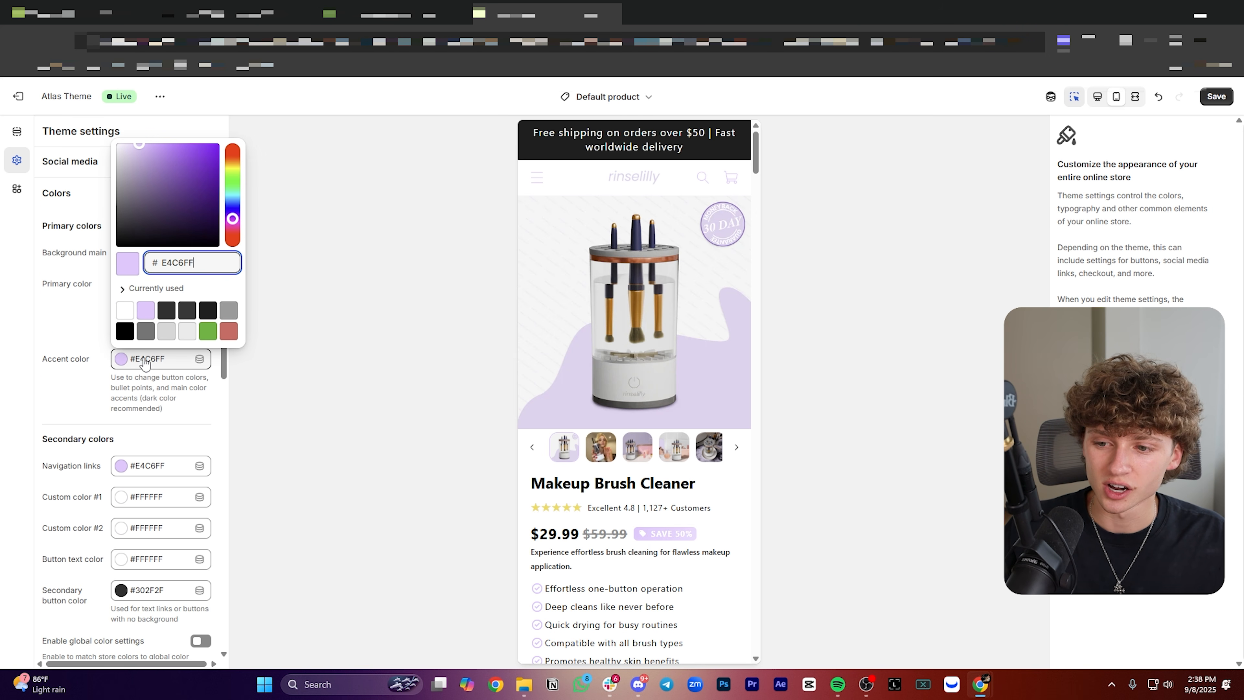
pyautogui.moveTo(138, 147); pyautogui.dragTo(143, 145)
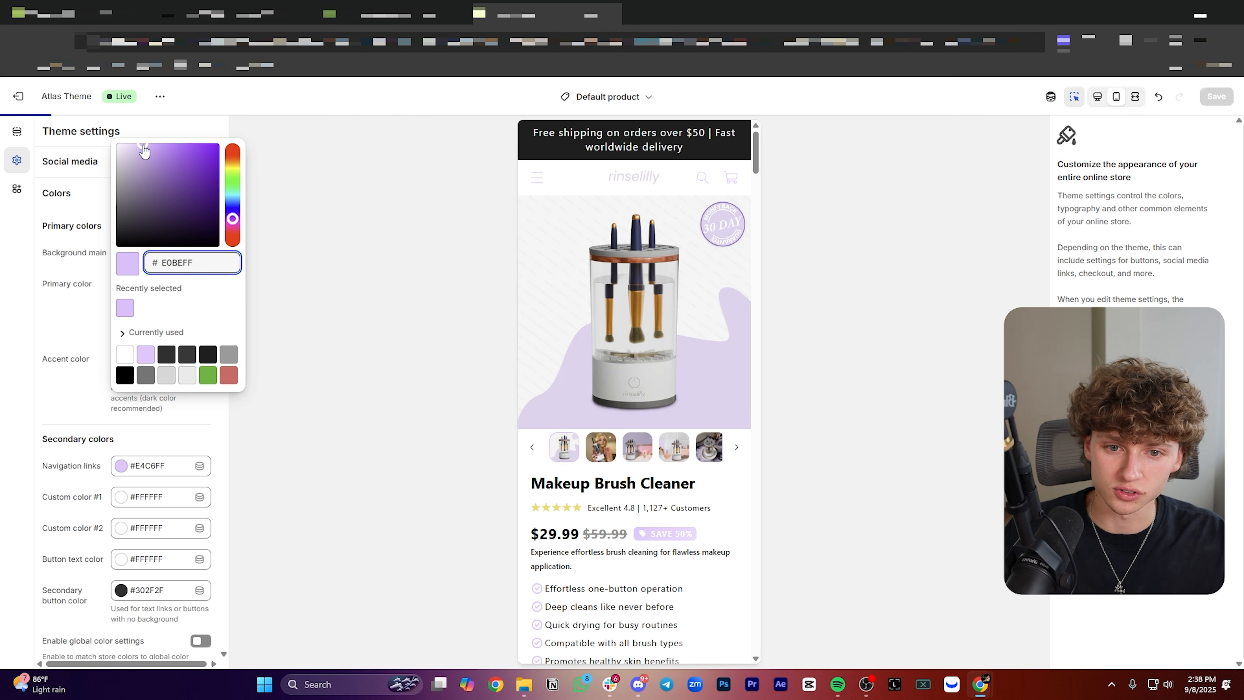
pyautogui.click(129, 403)
pyautogui.scroll(-6, 92, 444)
pyautogui.scroll(7, 93, 431)
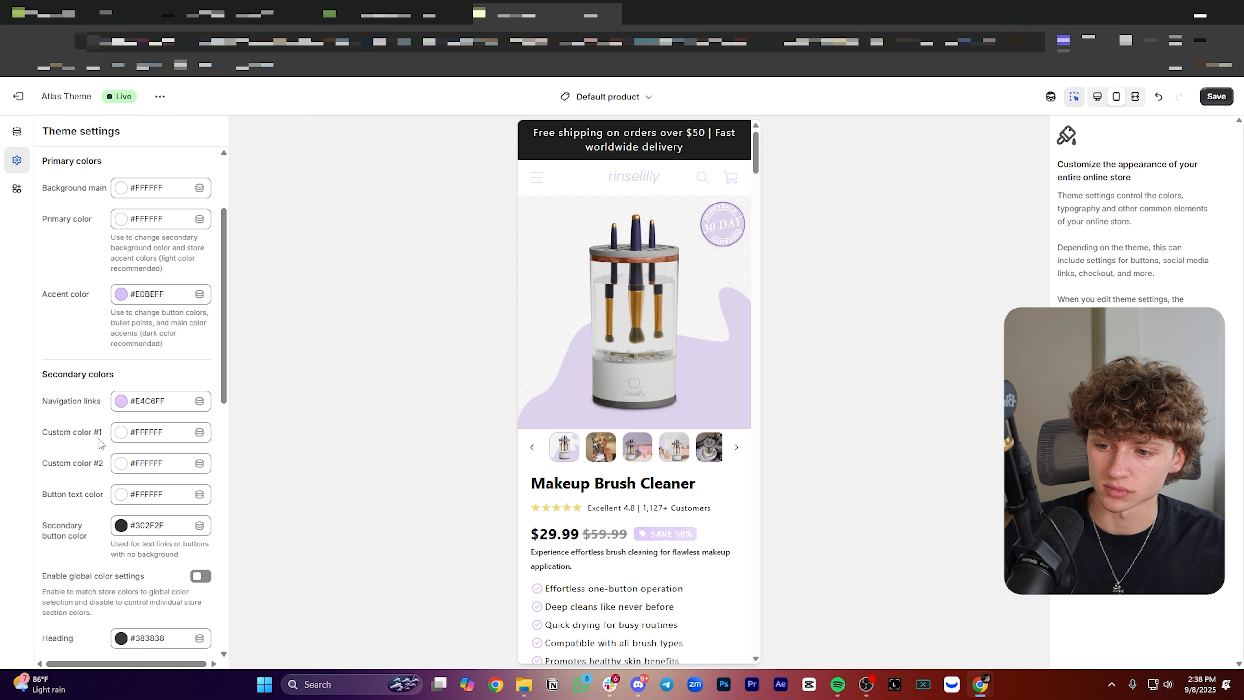
pyautogui.click(76, 267)
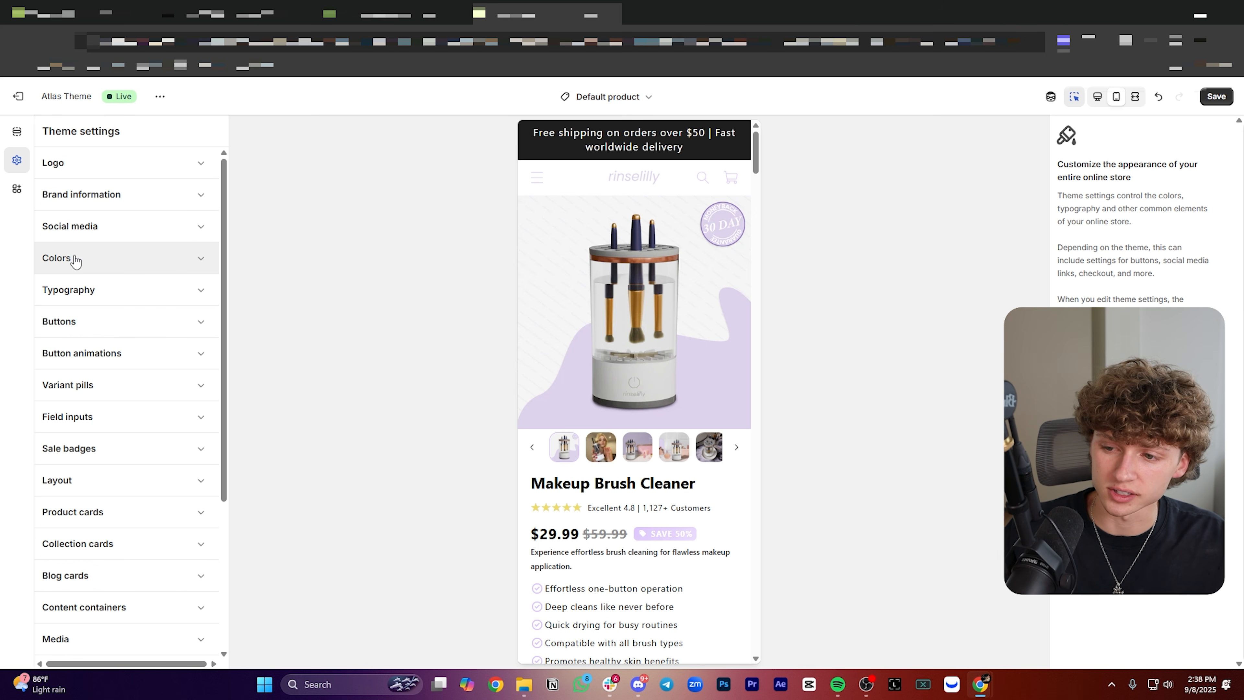
# Step: Set the headings font in Typography to Poppins
pyautogui.click(80, 292)
pyautogui.scroll(-2, 98, 358)
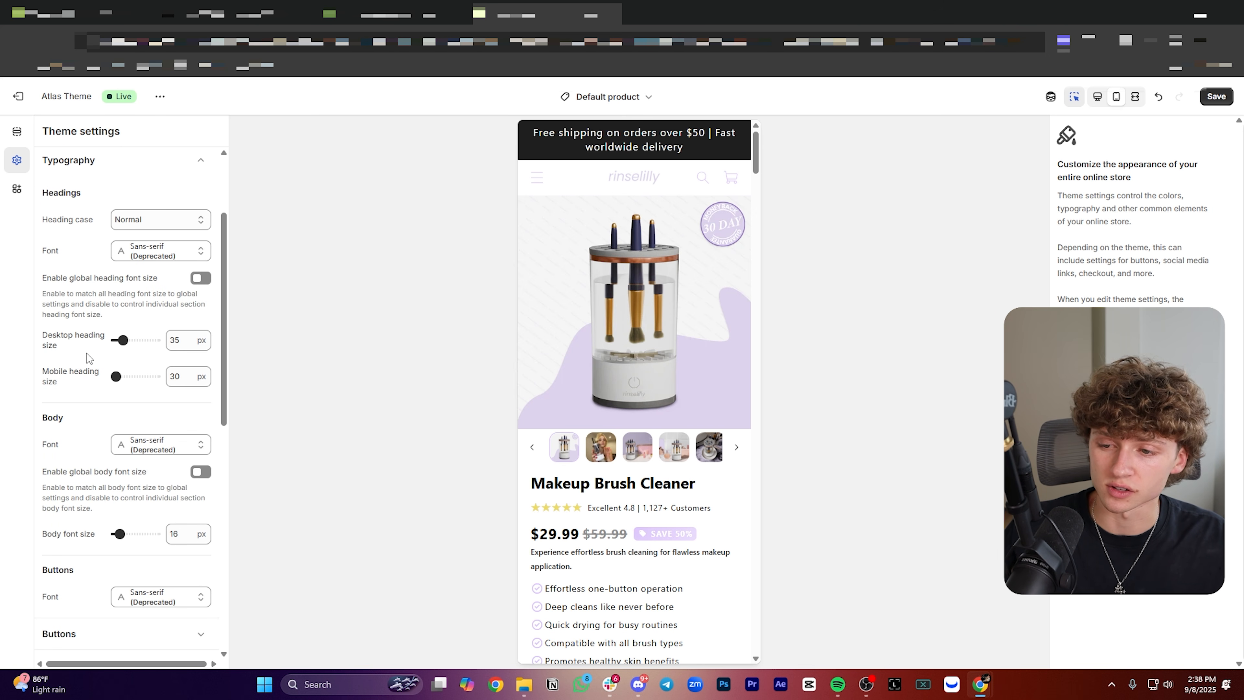
pyautogui.click(162, 253)
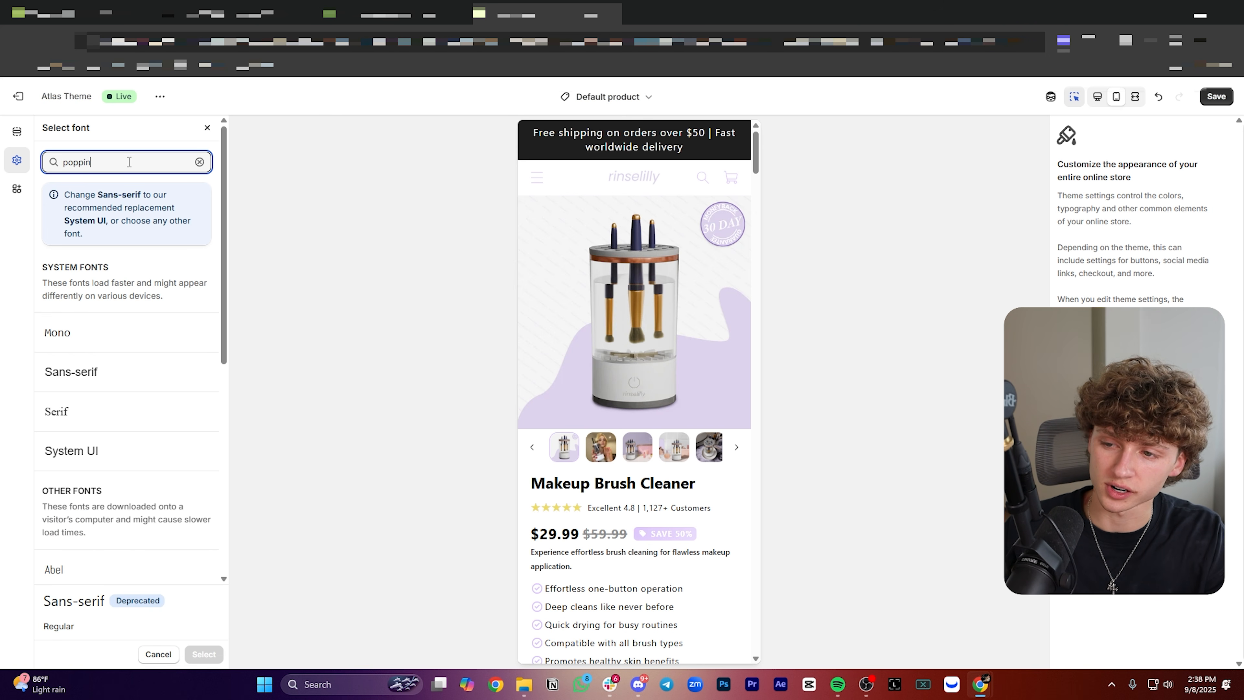
pyautogui.click(104, 343)
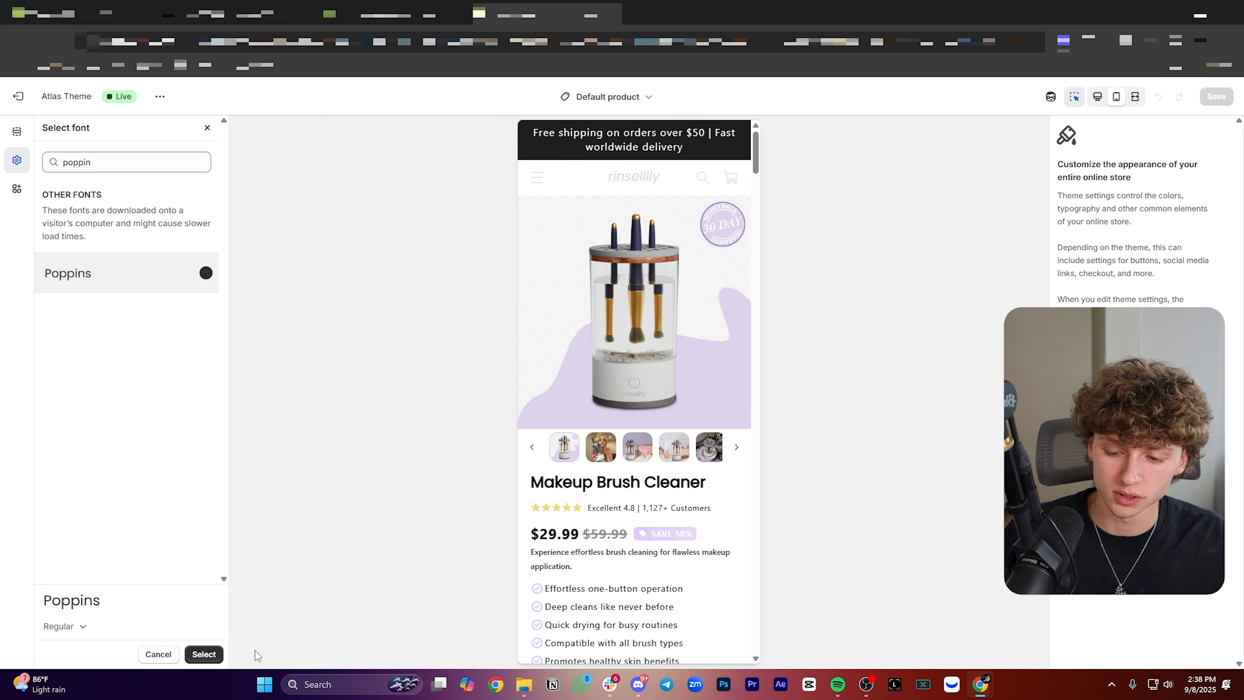
pyautogui.click(203, 653)
# Step: Browse the remaining theme settings categories and return to the product template sections
pyautogui.scroll(-5, 88, 352)
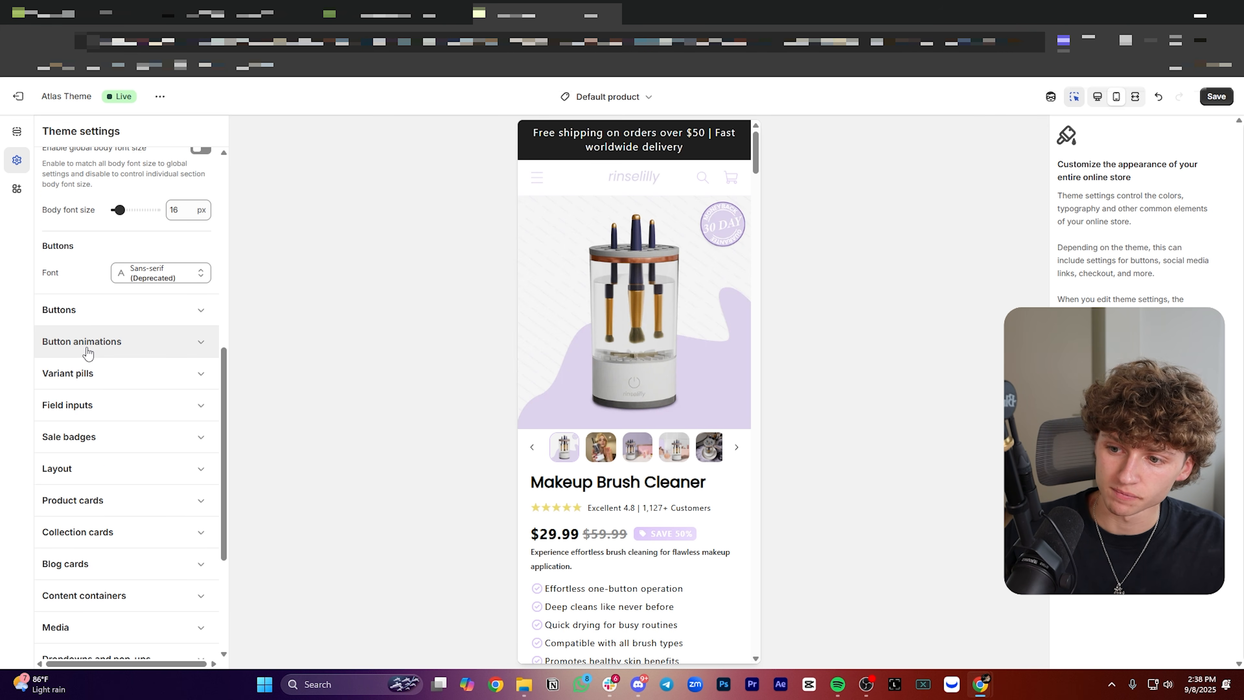
pyautogui.scroll(-4, 88, 352)
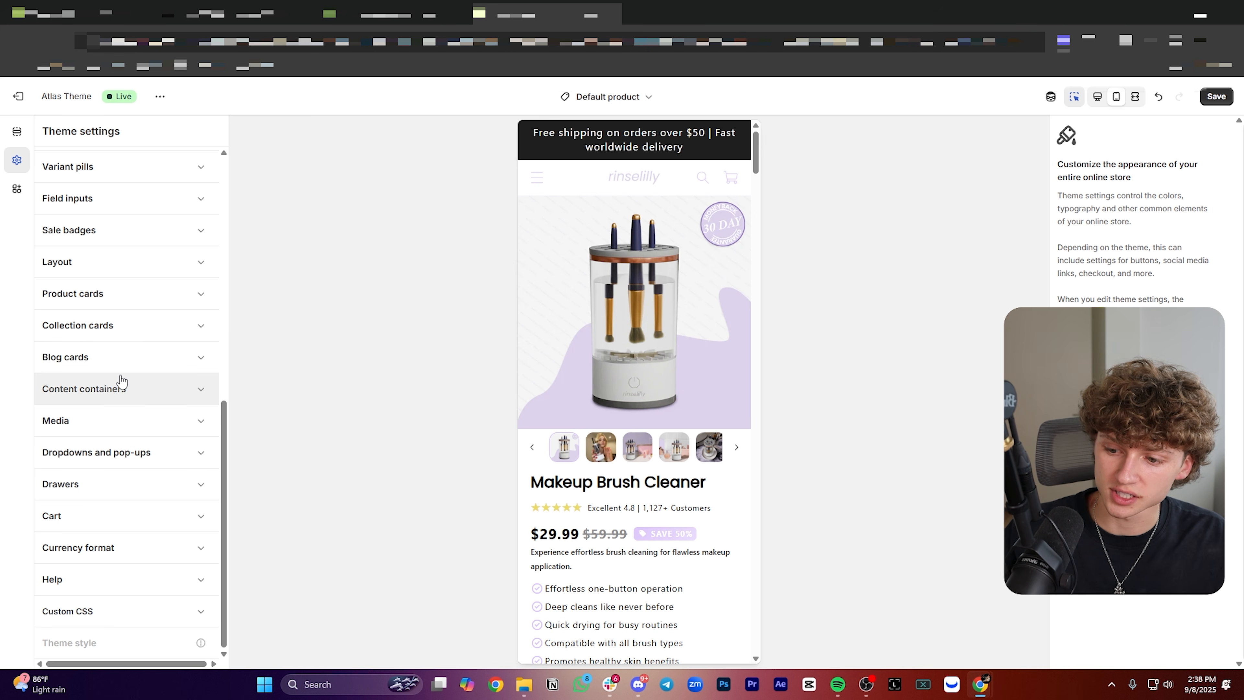
pyautogui.scroll(10, 122, 382)
pyautogui.click(16, 133)
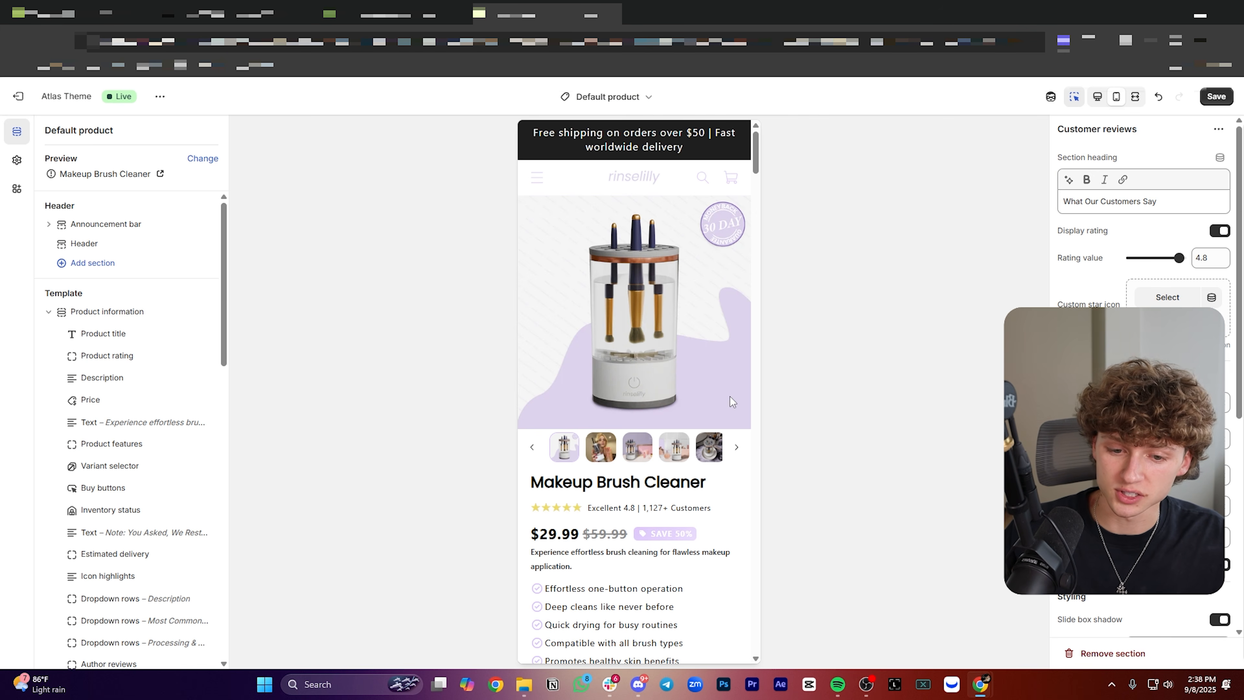
pyautogui.scroll(-4, 730, 402)
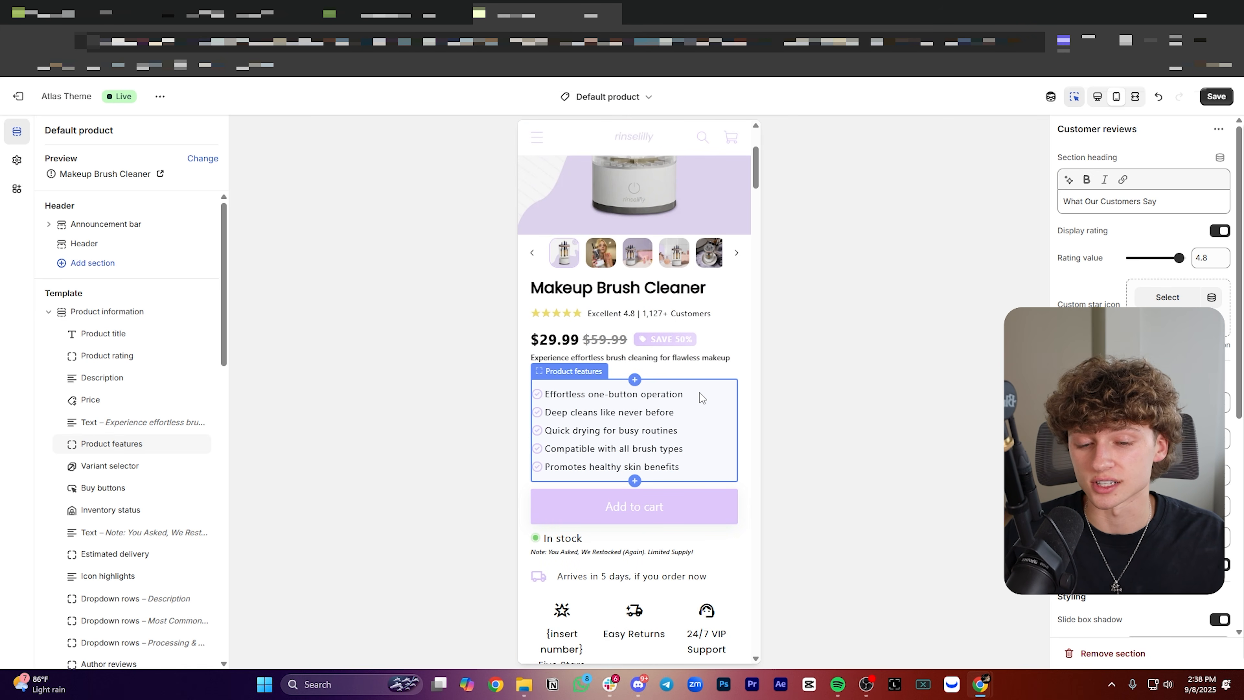